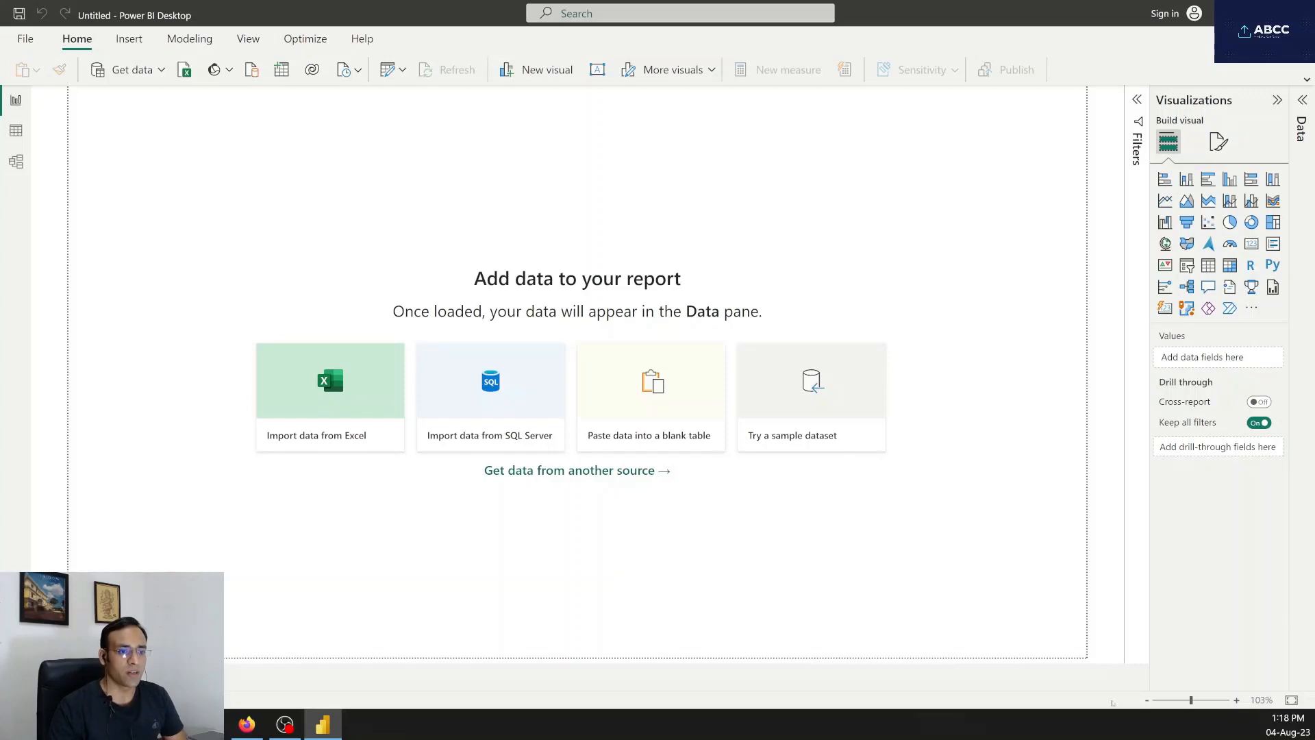
- Show the Filters and Data panes and open the recent report Basic Charts 3.pbix
{"action": "left_click", "coordinate": [1148, 701]}
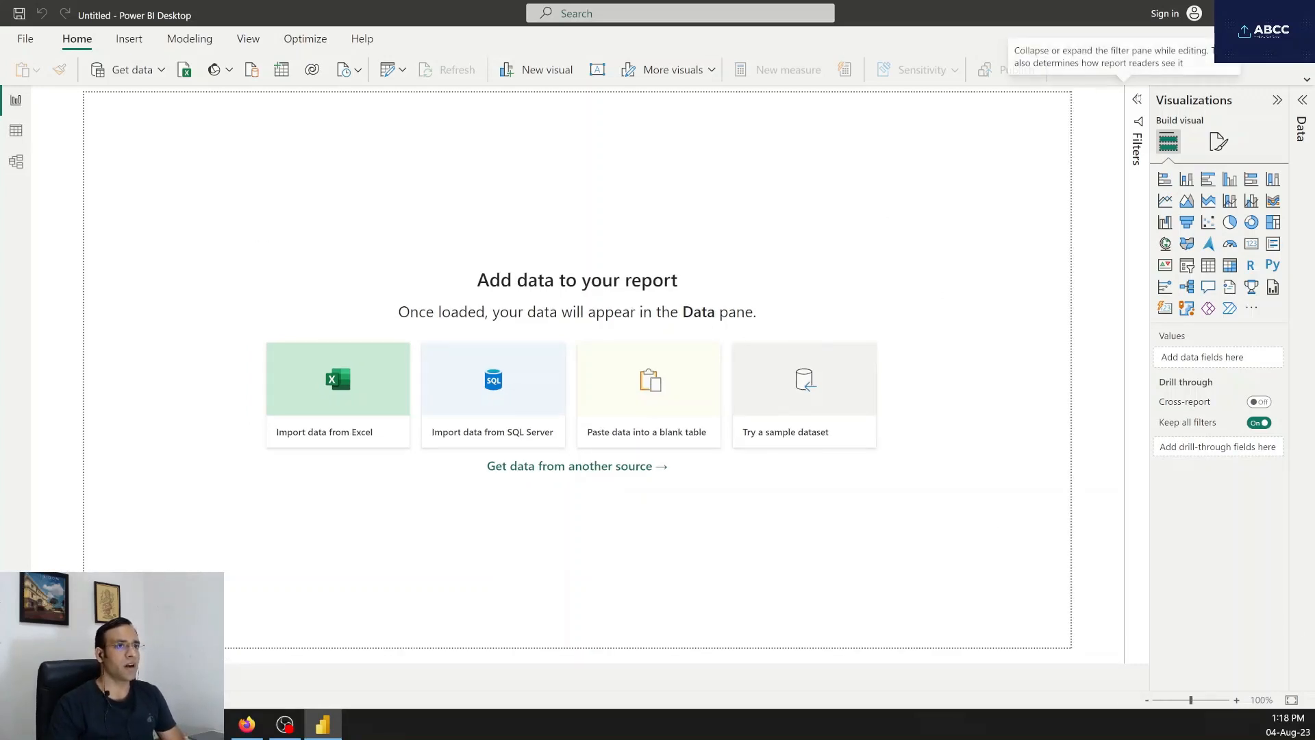
{"action": "left_click", "coordinate": [1137, 150]}
{"action": "left_click", "coordinate": [1303, 102]}
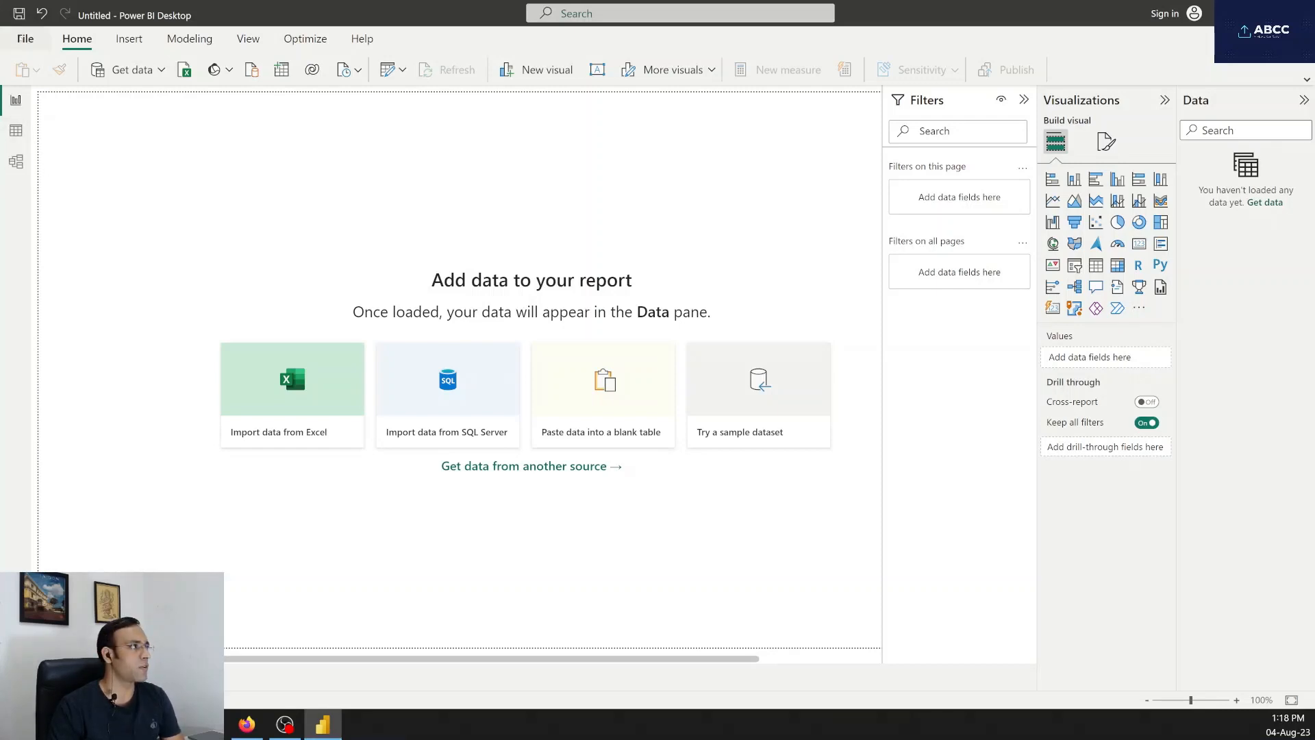
{"action": "left_click", "coordinate": [20, 39]}
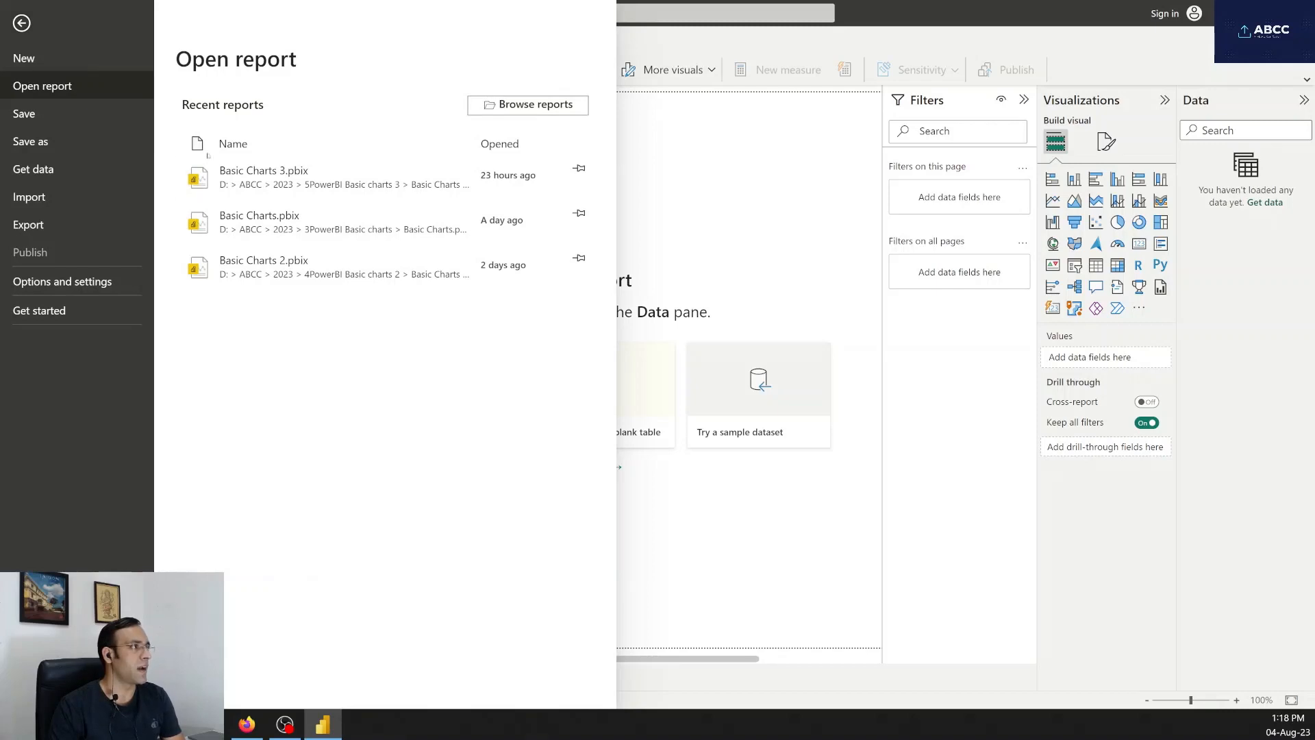
{"action": "left_click", "coordinate": [259, 177]}
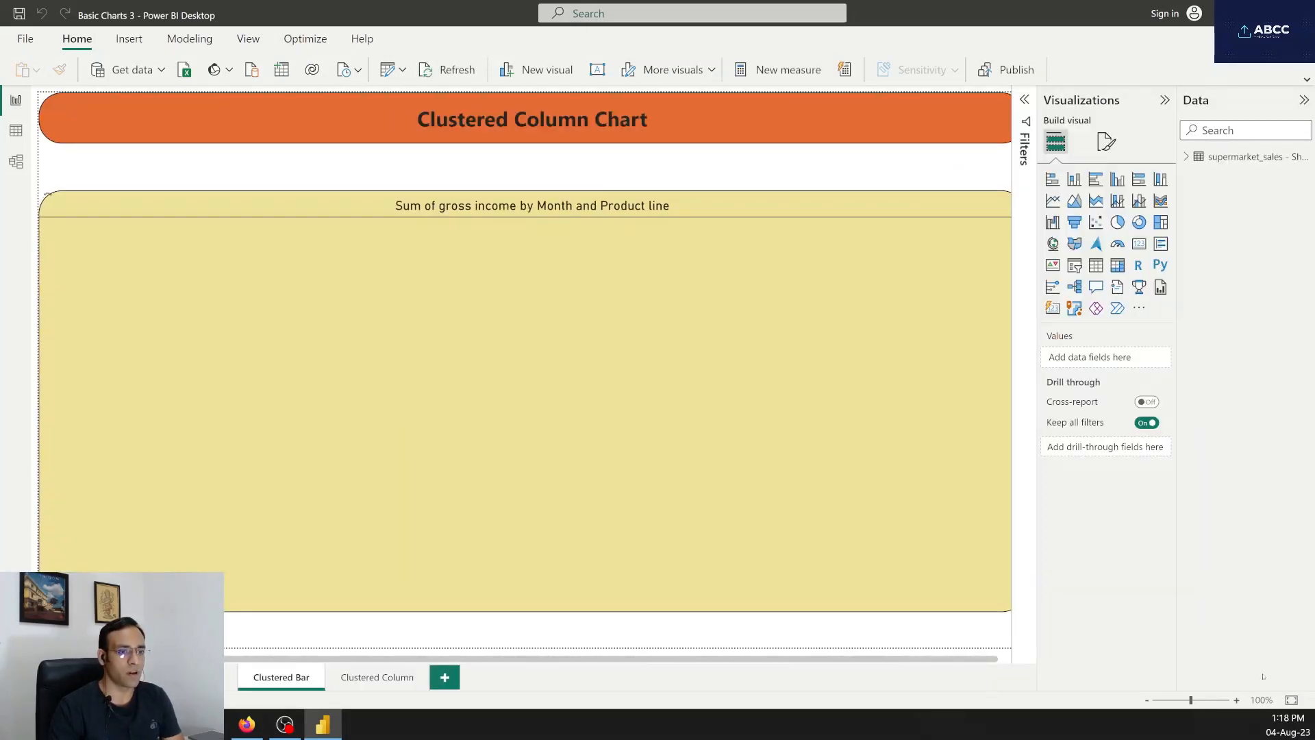
- On the Clustered Column page, insert a clustered column chart and extend it down to fill most of the page
{"action": "left_click", "coordinate": [1147, 700]}
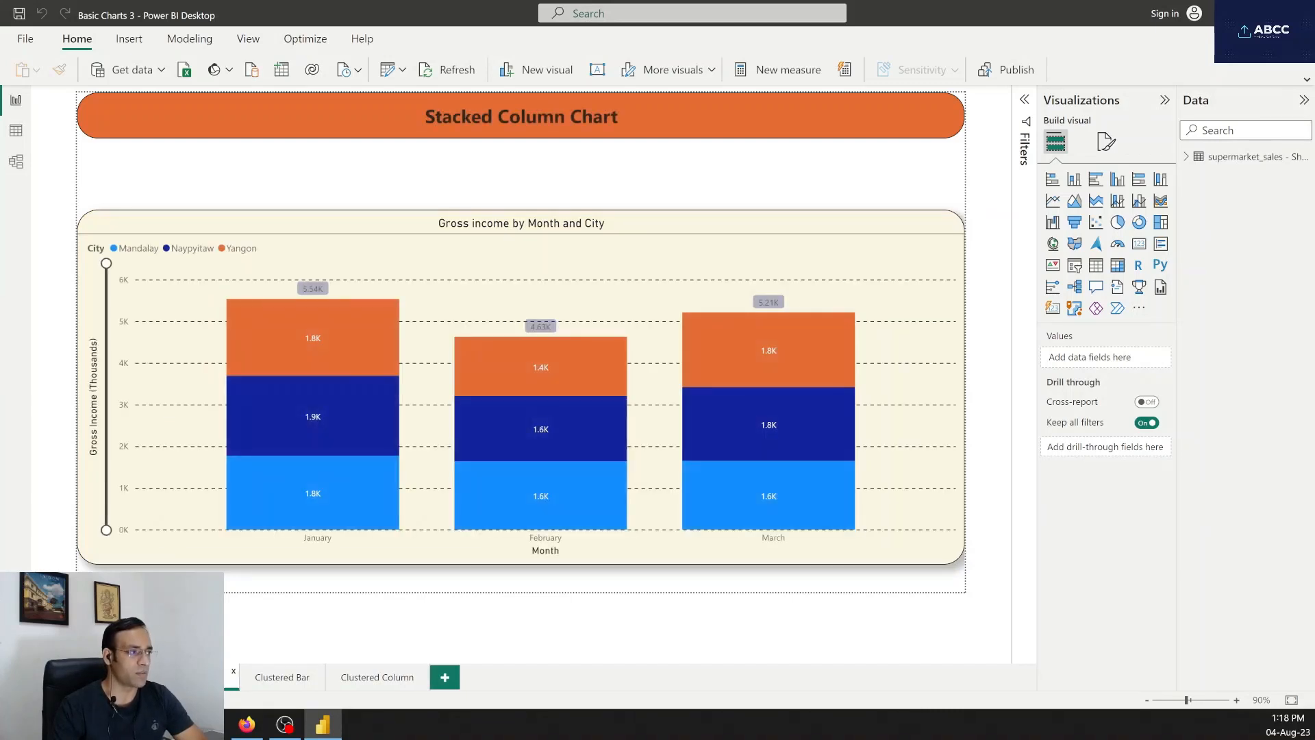
{"action": "left_click", "coordinate": [281, 678]}
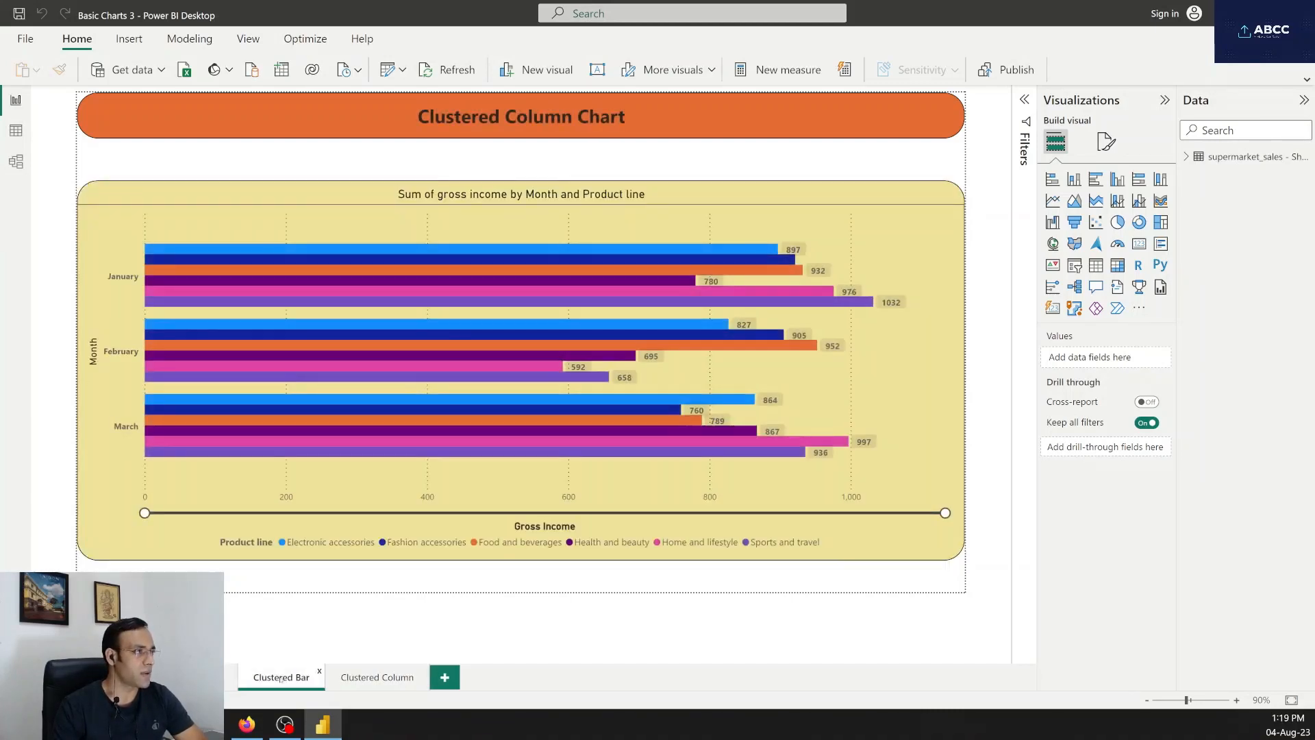
{"action": "left_click", "coordinate": [373, 677]}
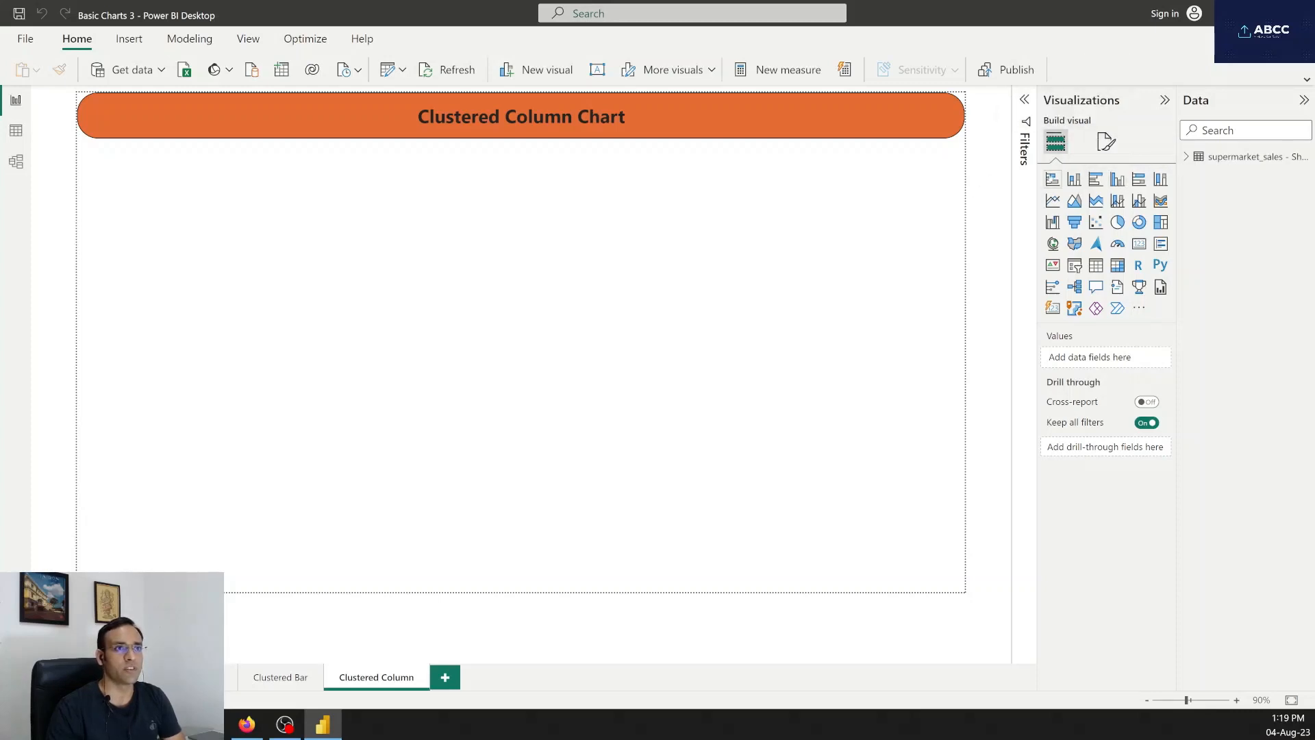
{"action": "left_click", "coordinate": [1117, 178]}
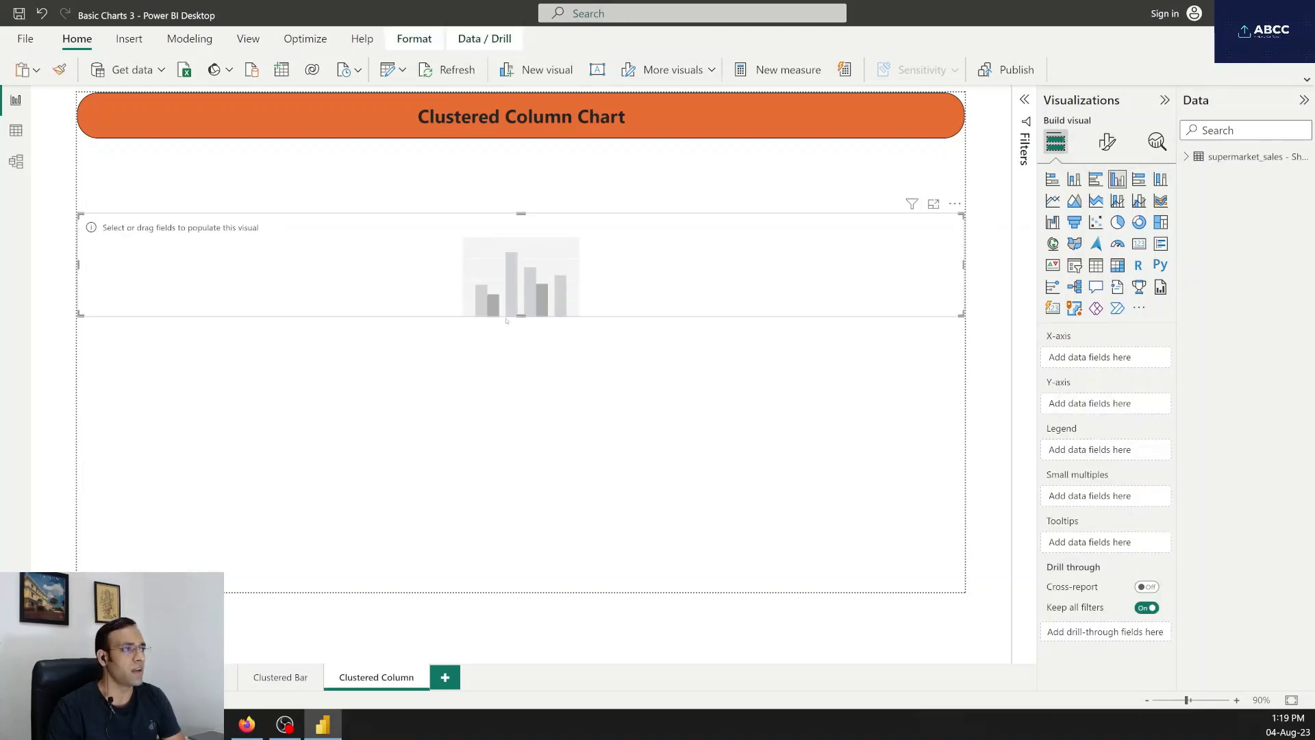
{"action": "left_click_drag", "start_coordinate": [520, 316], "coordinate": [514, 553]}
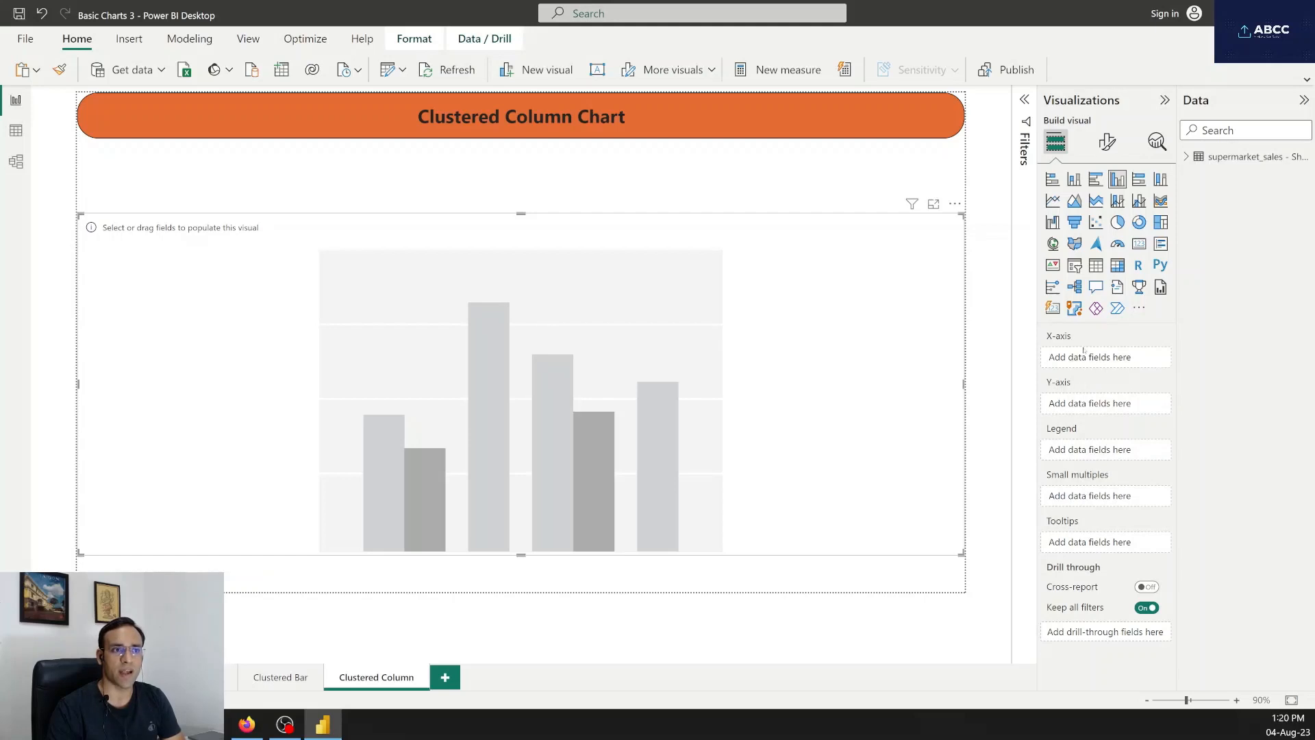
- Put the Date field of supermarket_sales on the chart's X-axis, keeping only the Month level of its hierarchy
{"action": "left_click", "coordinate": [1186, 157]}
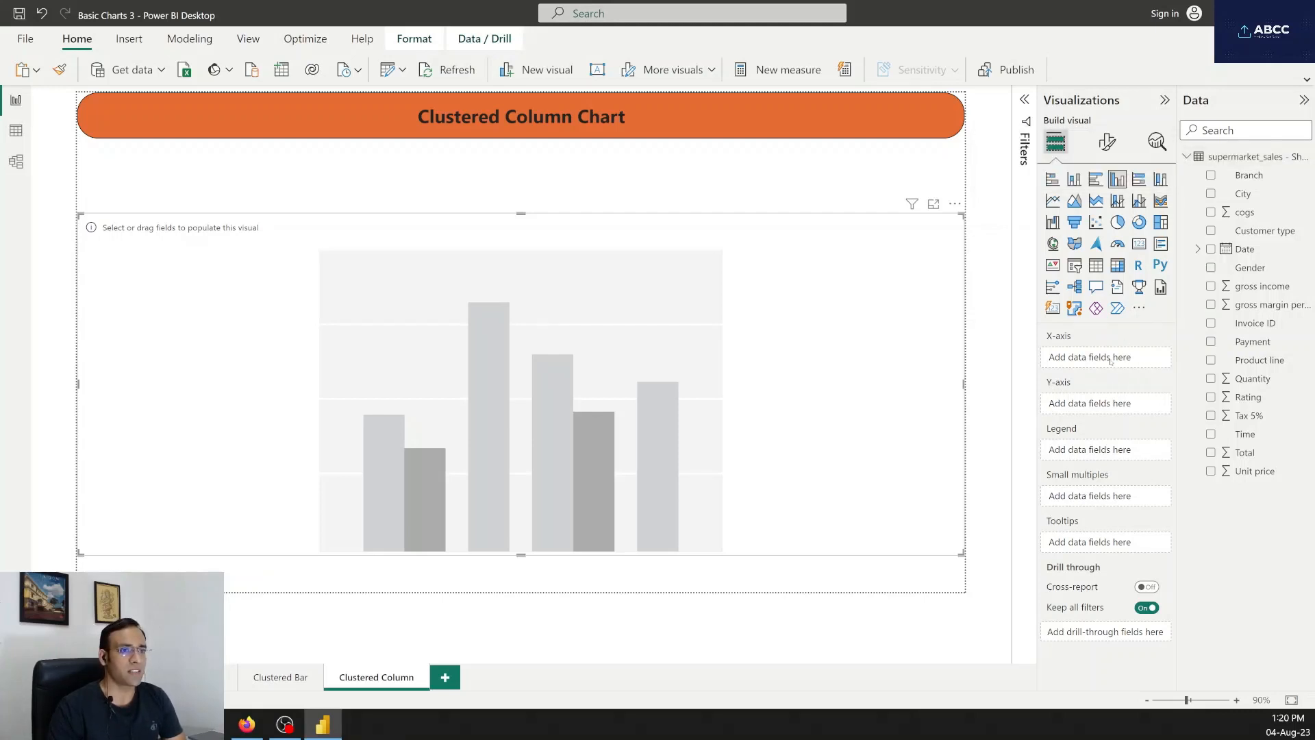
{"action": "left_click", "coordinate": [1211, 249]}
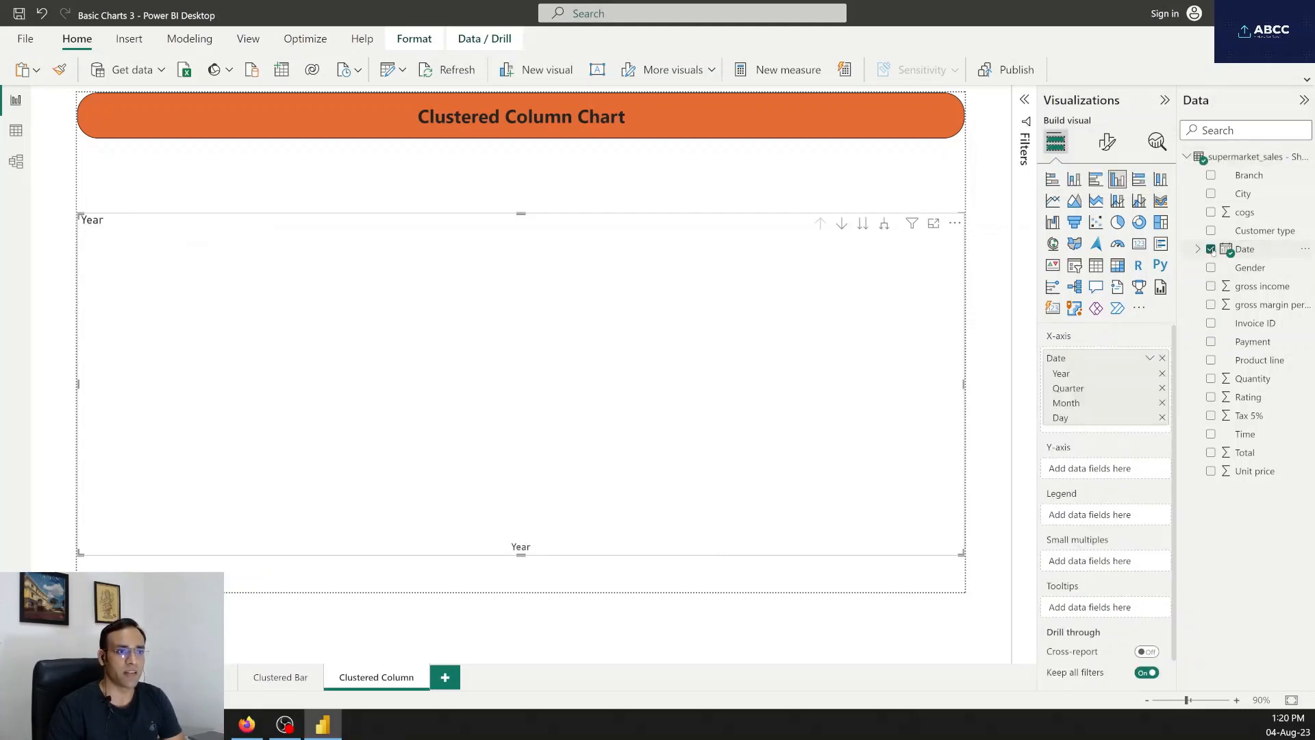
{"action": "left_click", "coordinate": [1162, 373]}
{"action": "left_click", "coordinate": [1162, 373]}
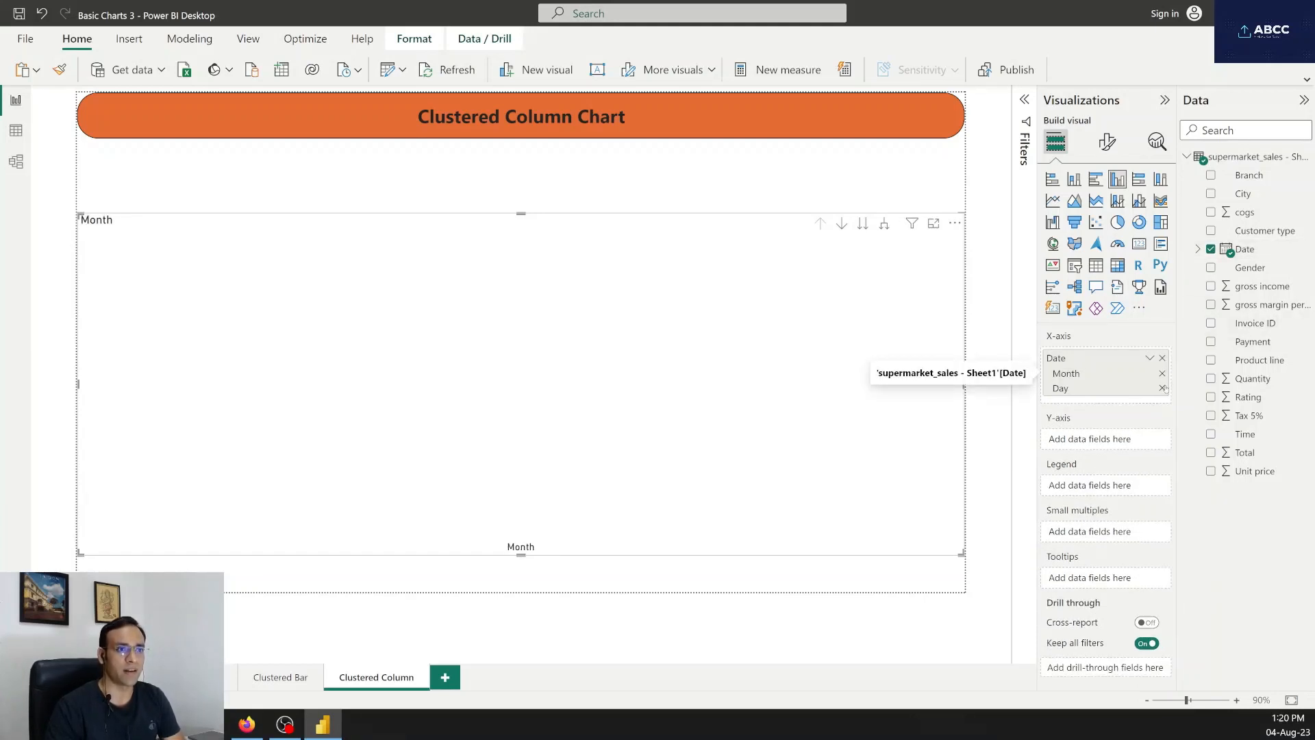
{"action": "left_click", "coordinate": [1162, 388]}
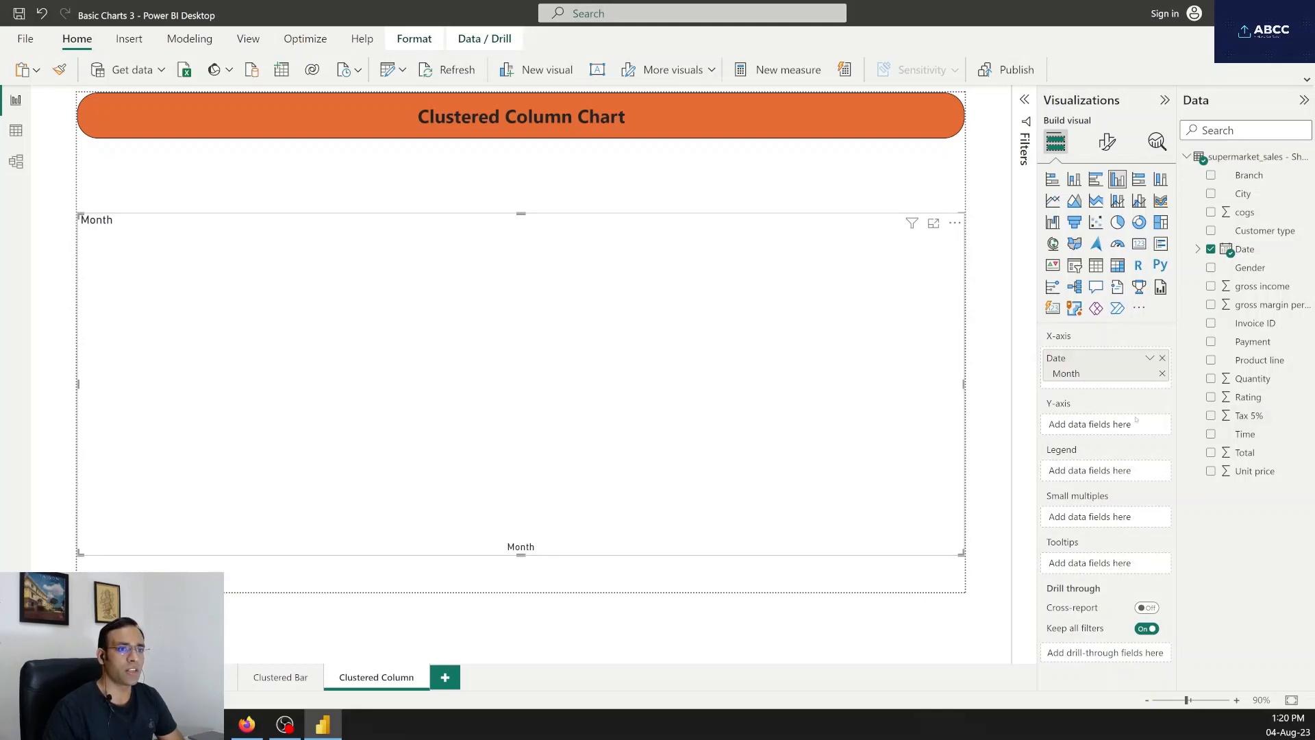
- Add gross income to the column chart's Y-axis and turn on its data labels
{"action": "left_click", "coordinate": [1210, 286]}
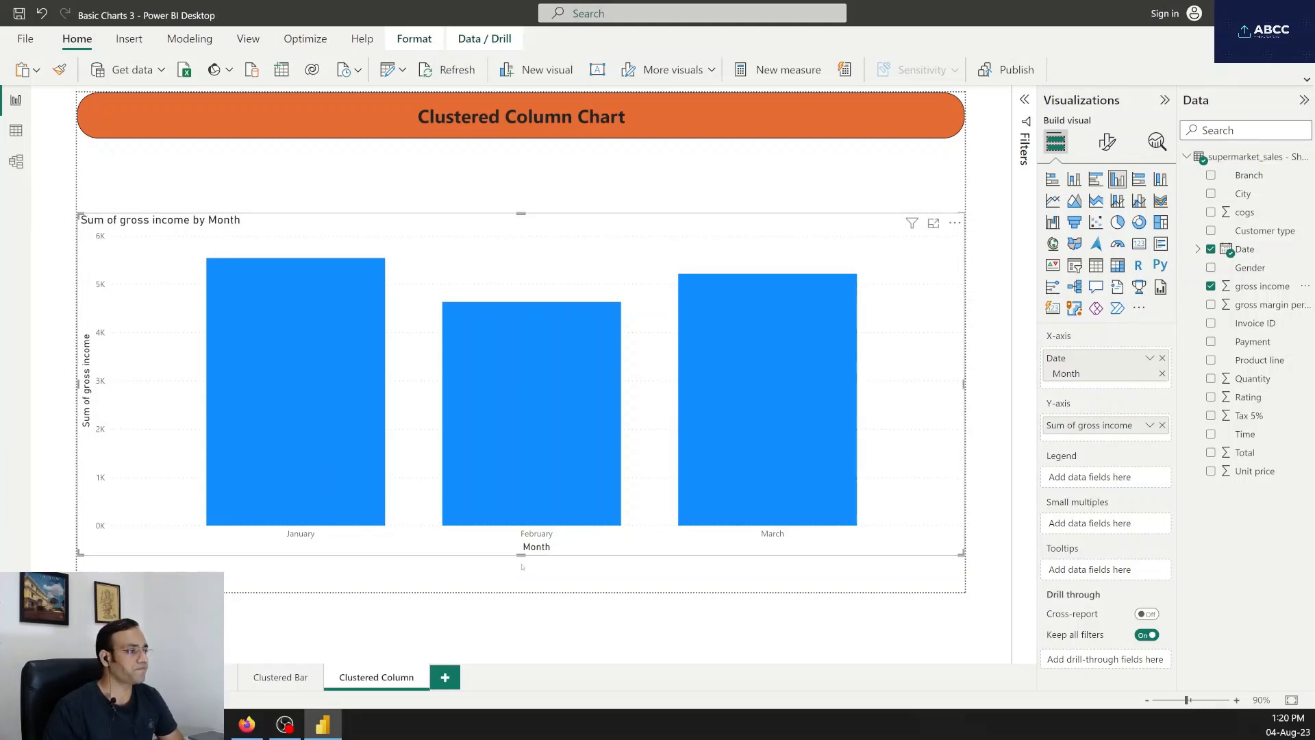
{"action": "left_click_drag", "start_coordinate": [521, 555], "coordinate": [521, 564]}
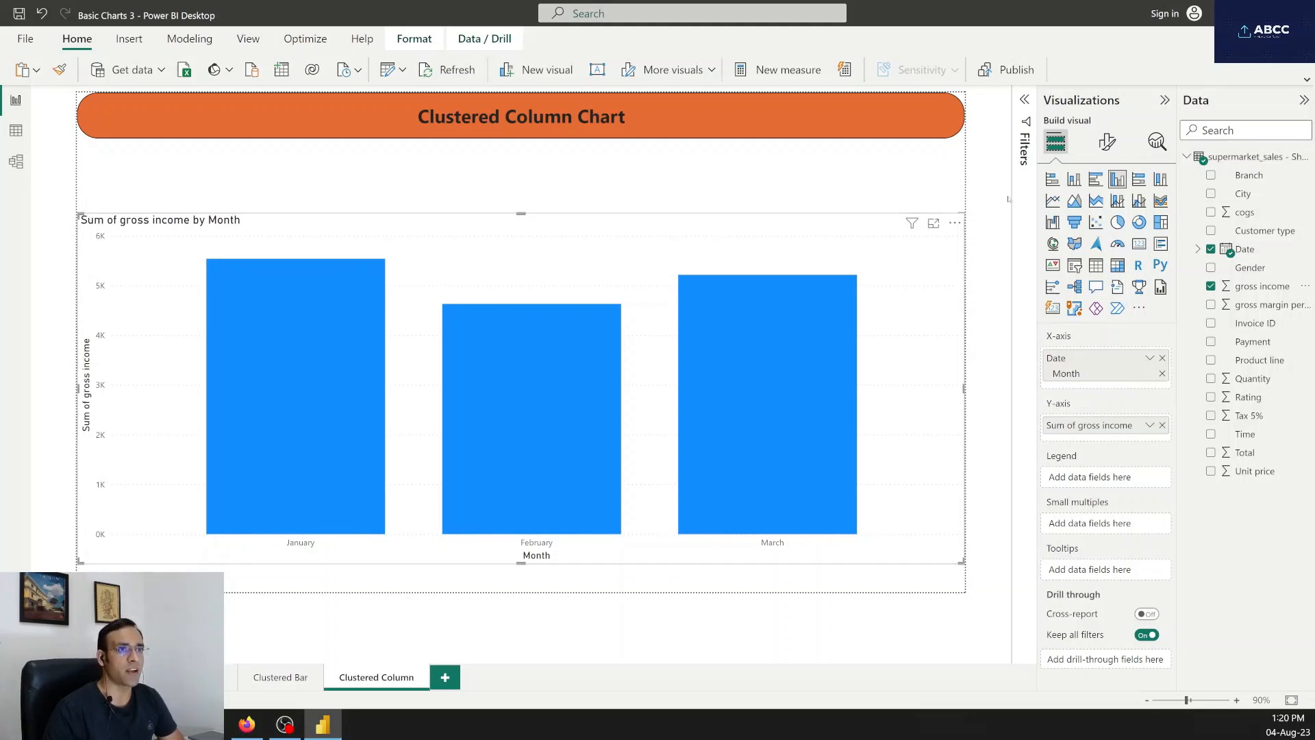
{"action": "left_click", "coordinate": [1106, 141]}
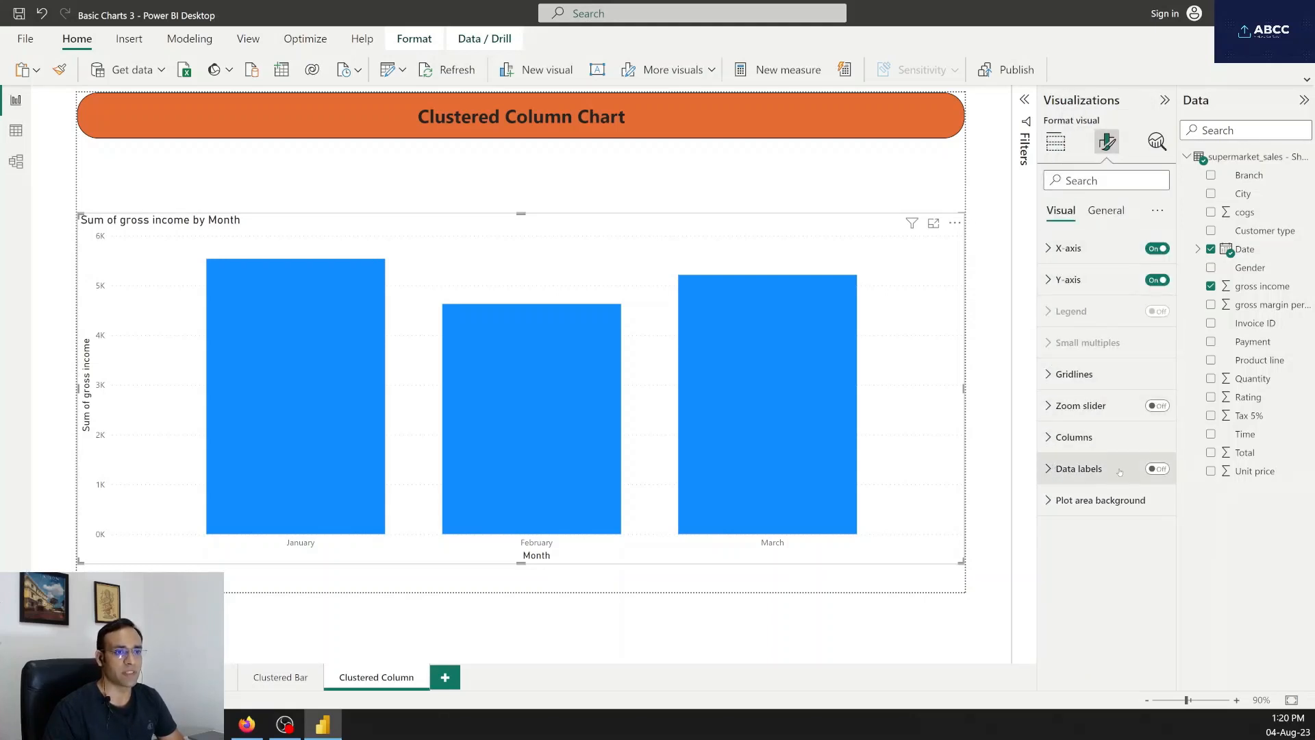
{"action": "left_click", "coordinate": [1157, 469]}
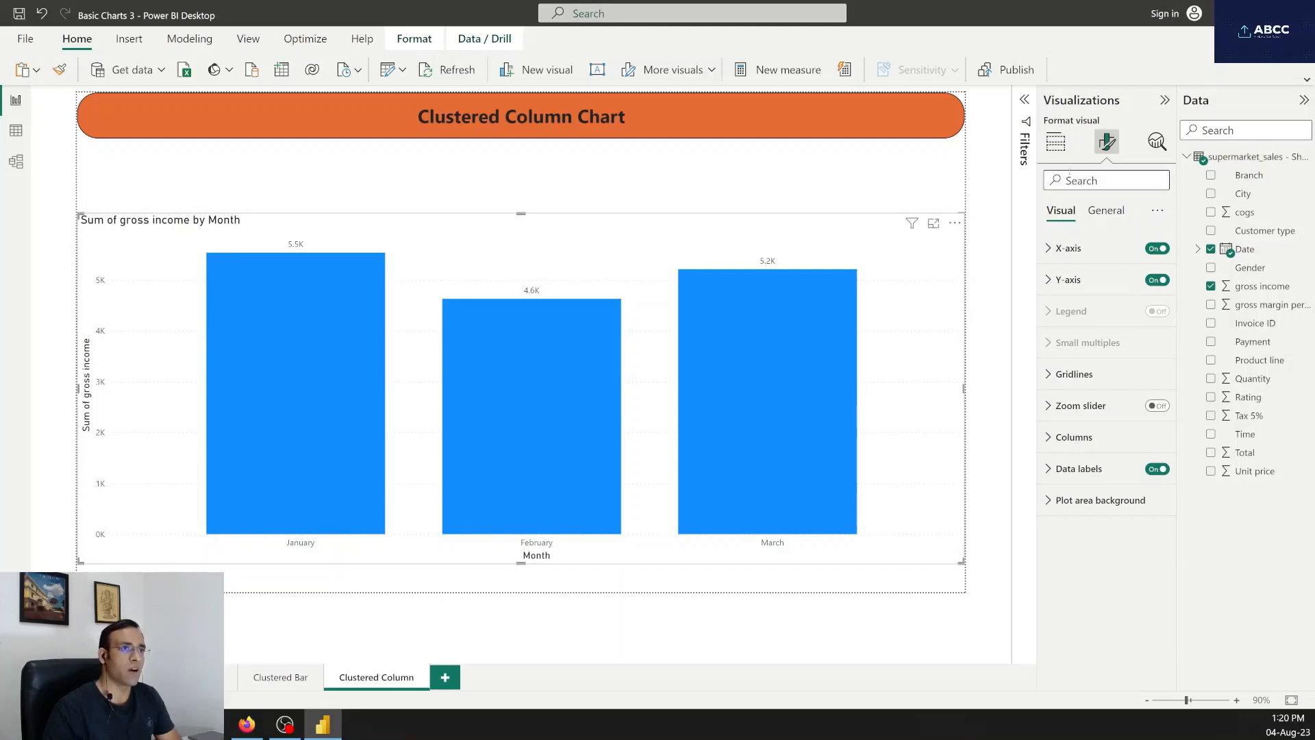
{"action": "left_click", "coordinate": [1058, 144]}
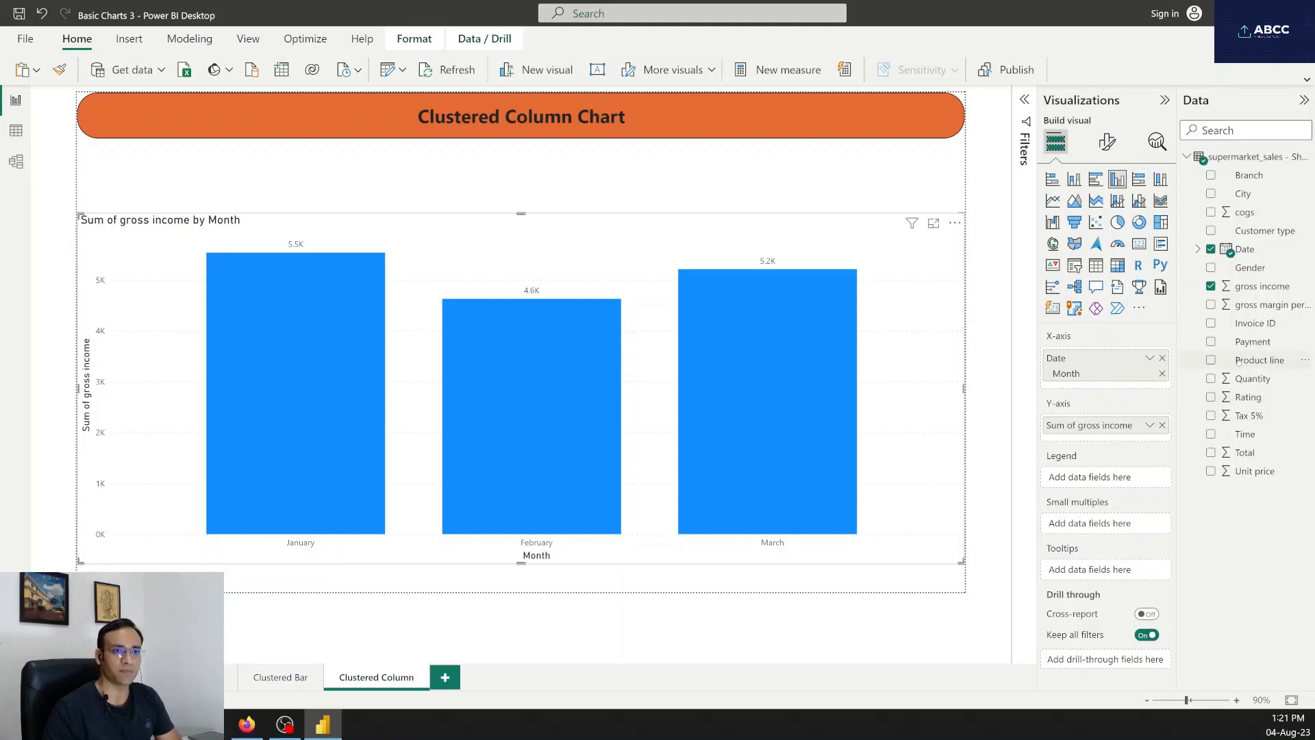
{"action": "left_click", "coordinate": [287, 677]}
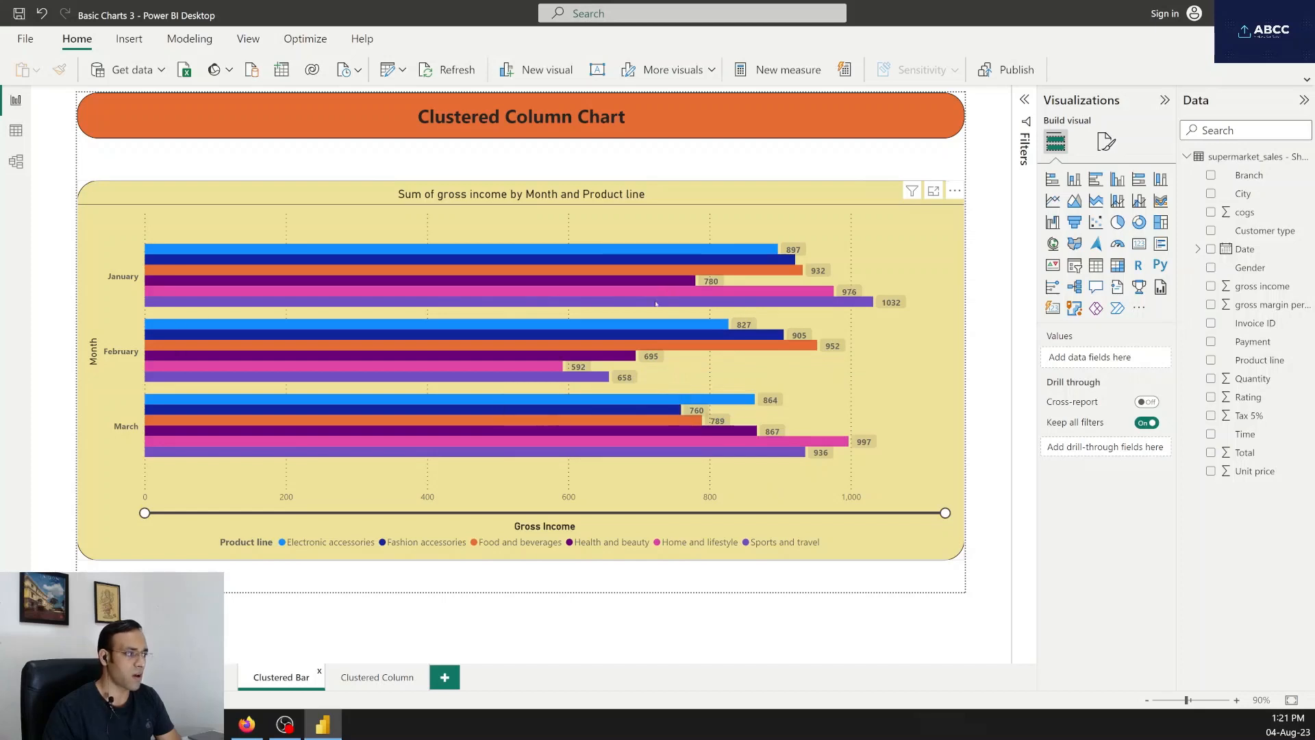
{"action": "left_click", "coordinate": [387, 677]}
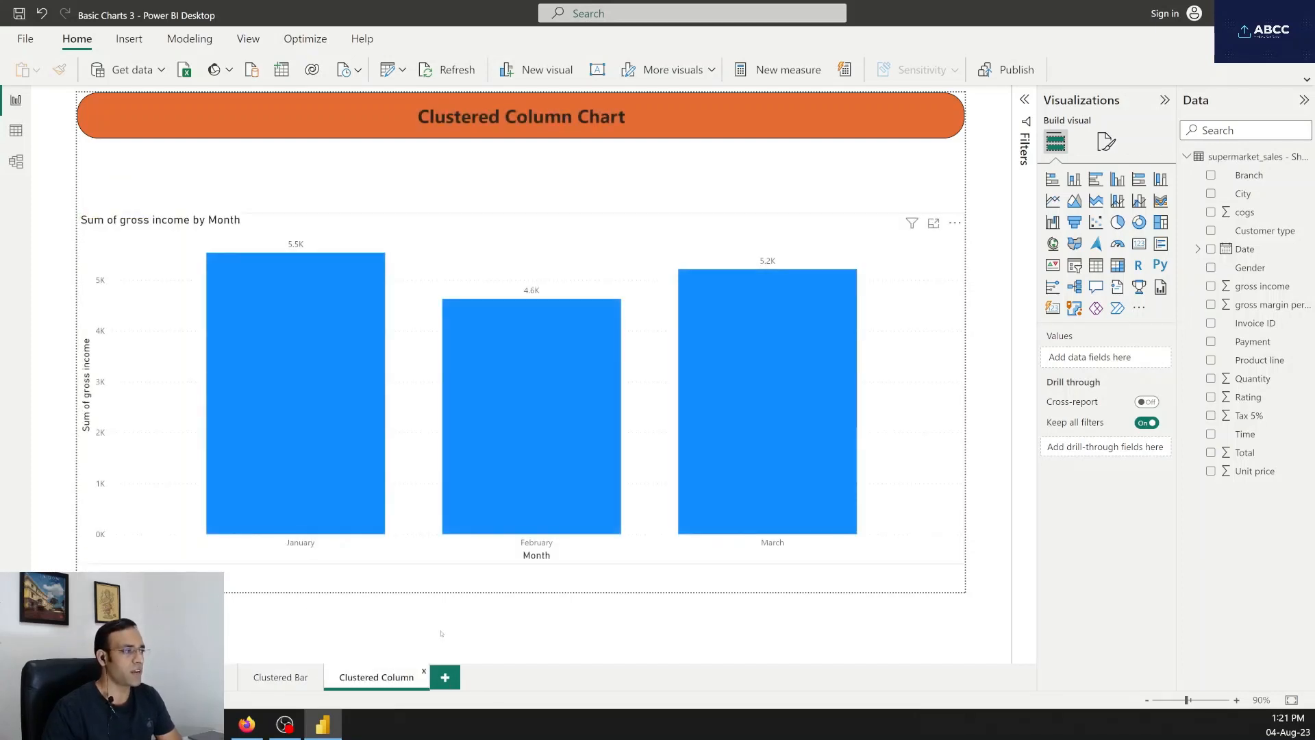
{"action": "left_click", "coordinate": [1211, 360]}
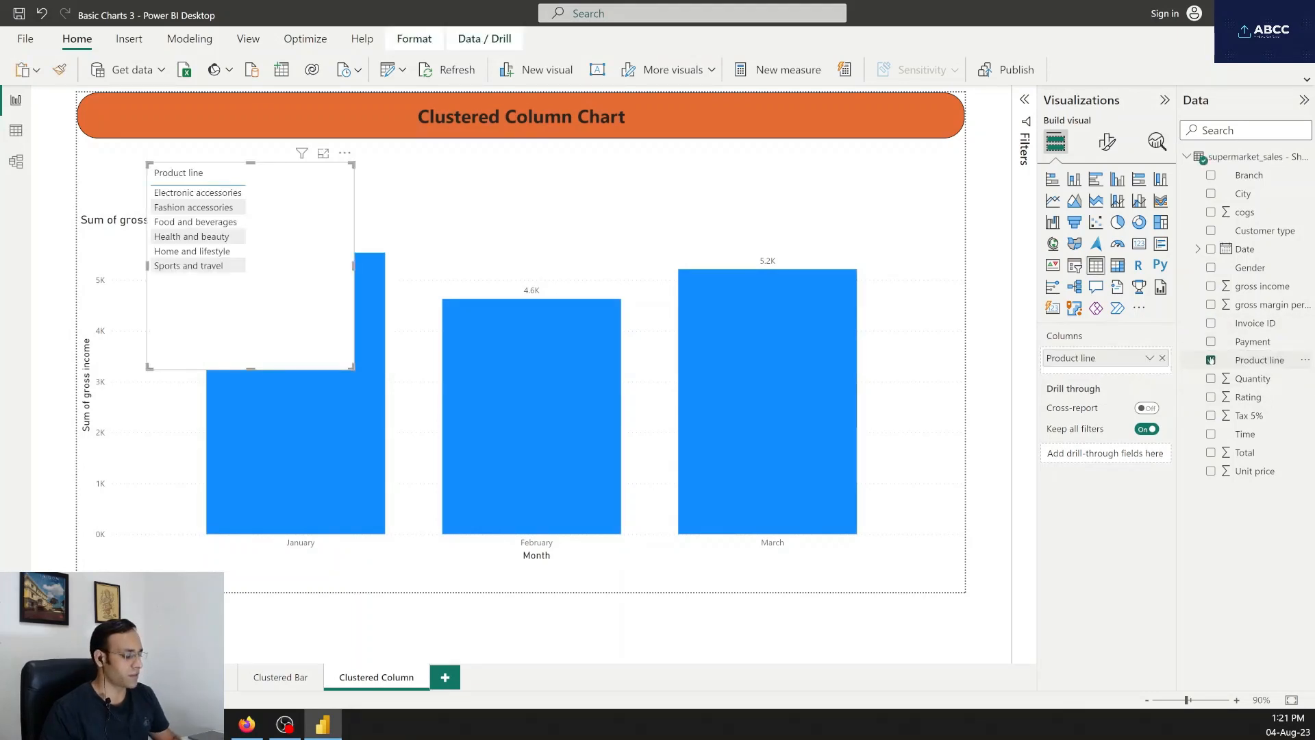
{"action": "key", "text": "ctrl+z"}
{"action": "left_click", "coordinate": [943, 330]}
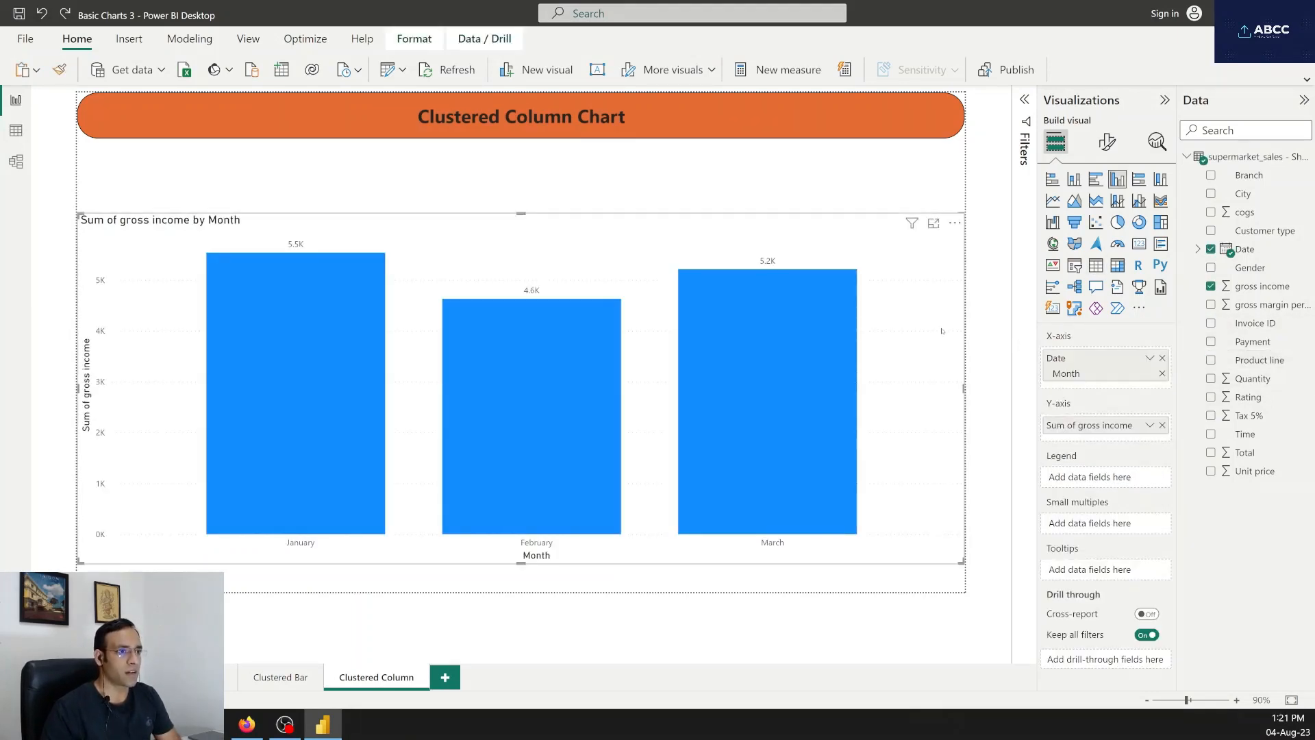
- Assign the Product line field as the legend of the clustered column chart
{"action": "left_click", "coordinate": [1211, 360]}
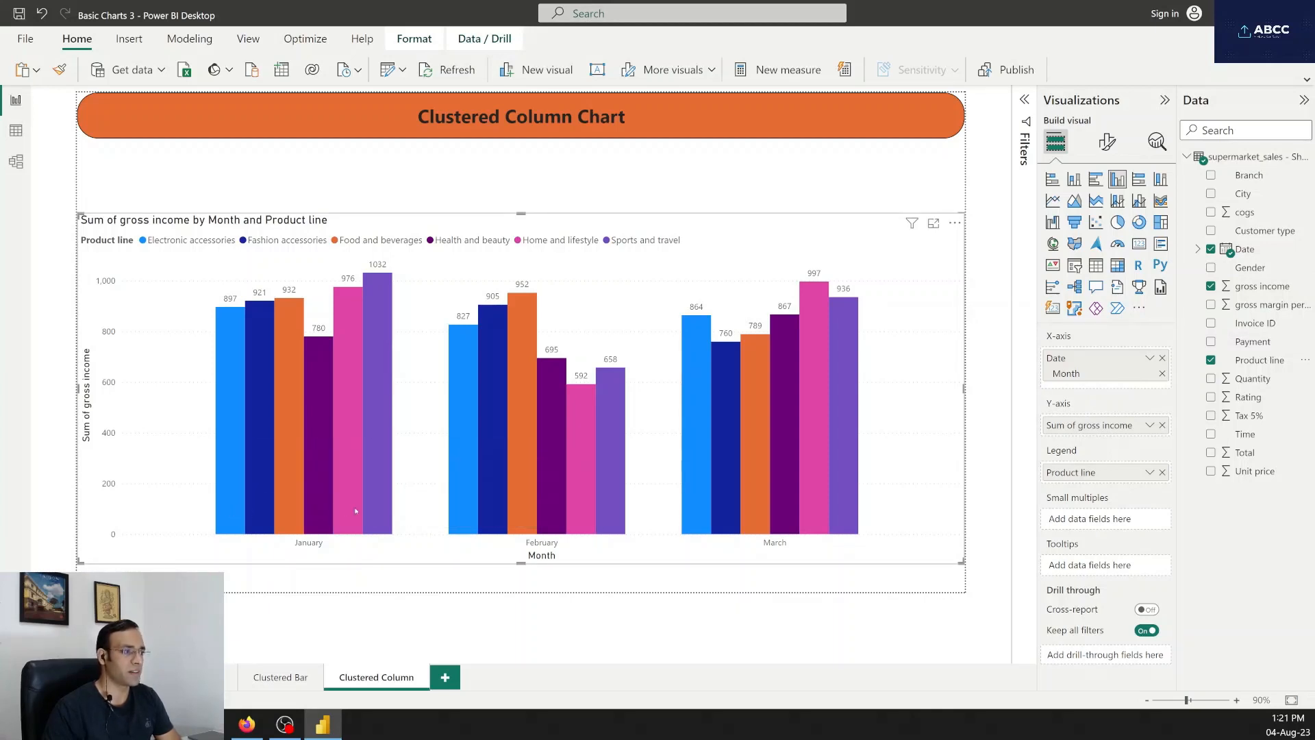
{"action": "left_click", "coordinate": [1162, 472]}
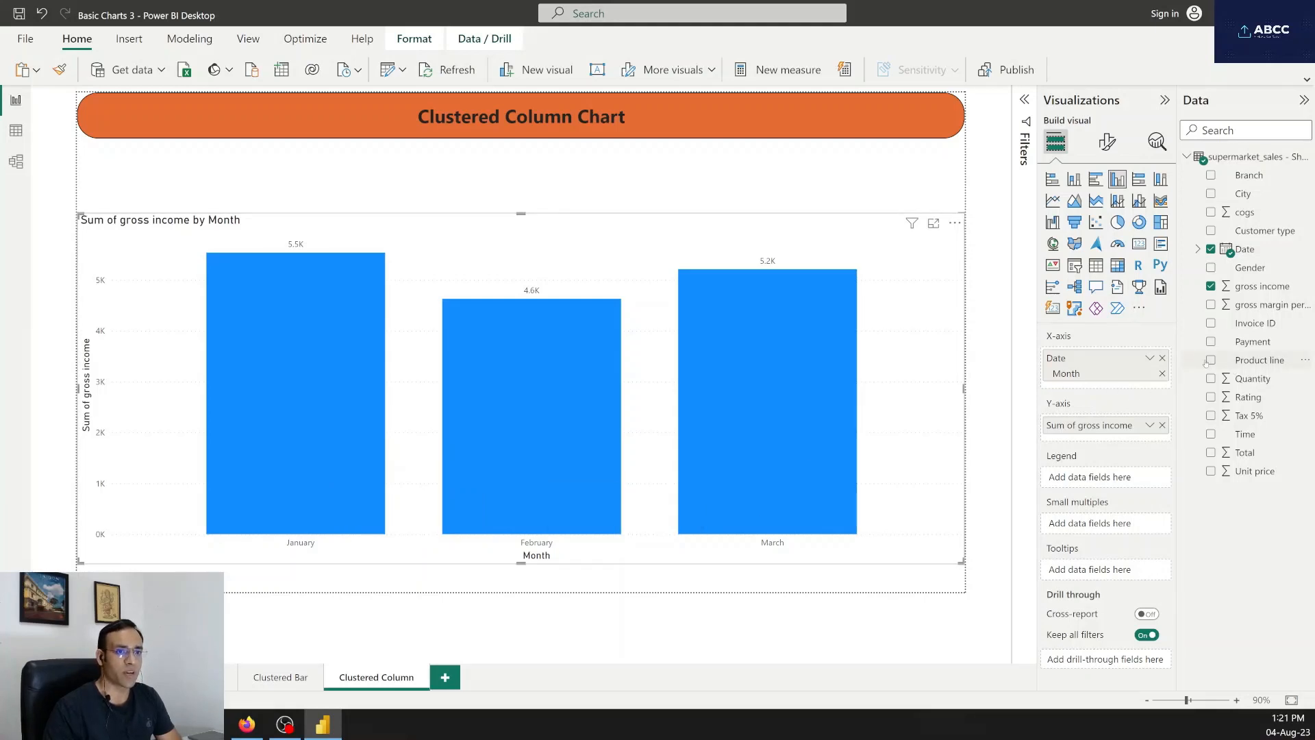
{"action": "left_click_drag", "start_coordinate": [1226, 364], "coordinate": [1099, 474]}
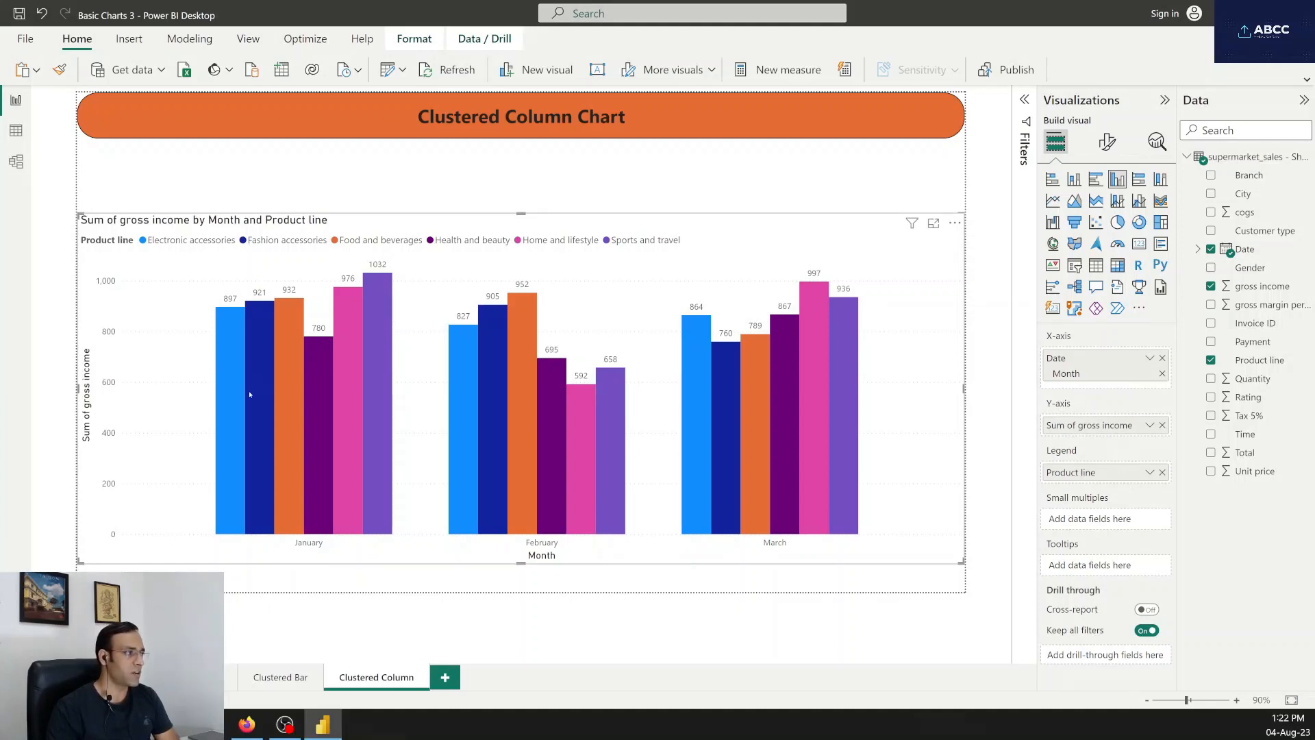
- Examine single columns by highlighting Food and beverages for January and February and Electronic accessories for March, clearing the highlight at the end
{"action": "left_click", "coordinate": [294, 396]}
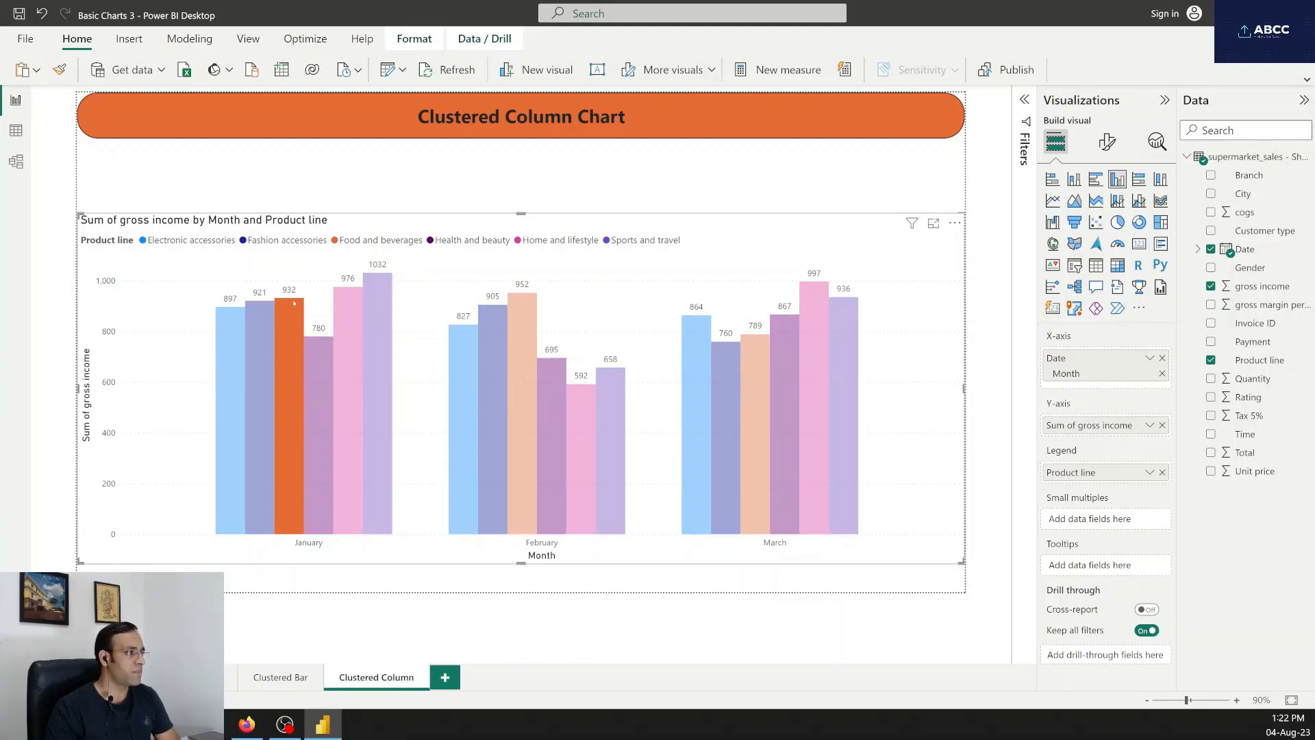
{"action": "mouse_move", "coordinate": [294, 380]}
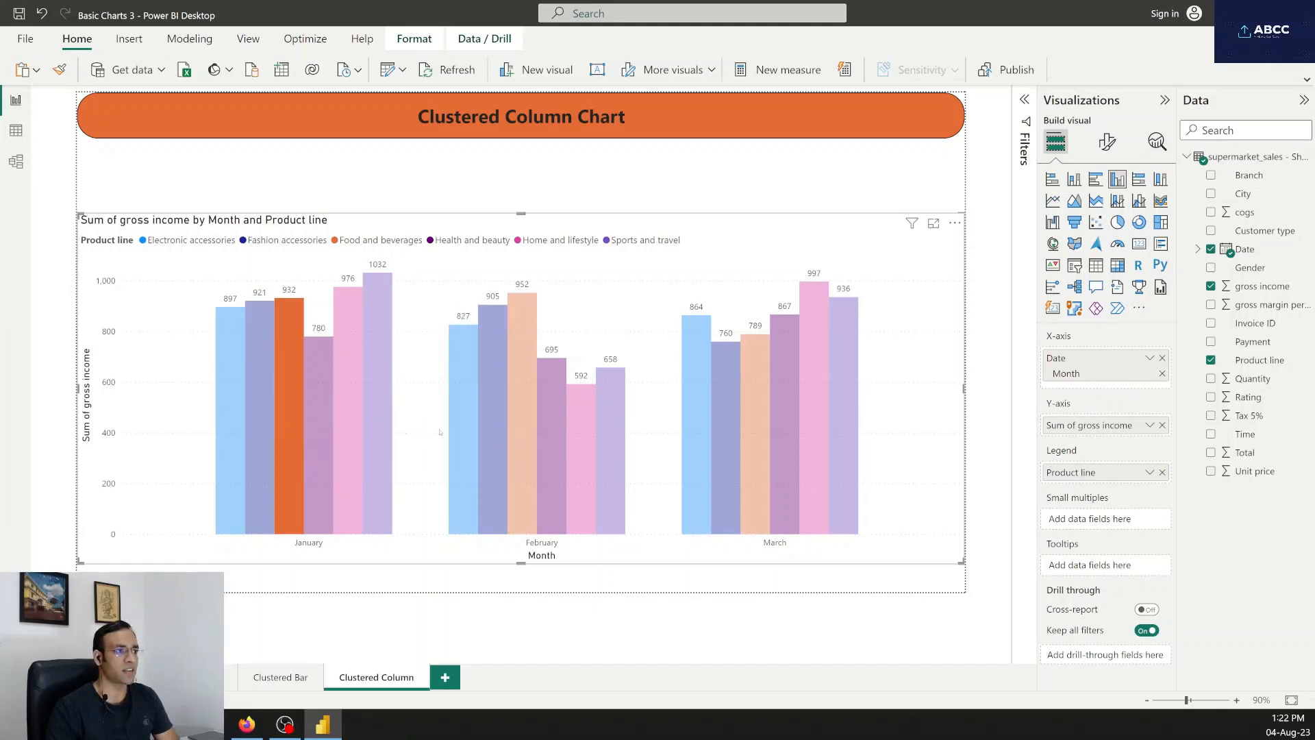
{"action": "mouse_move", "coordinate": [858, 418]}
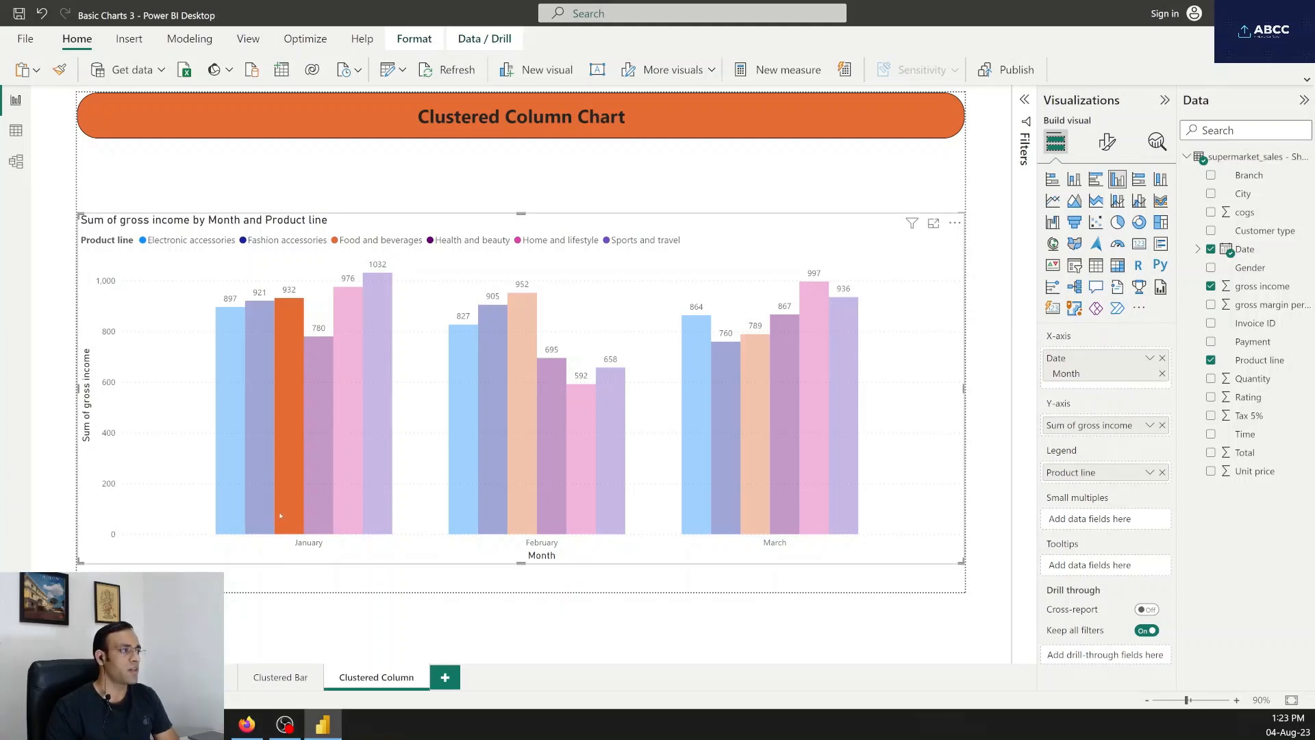
{"action": "mouse_move", "coordinate": [279, 513]}
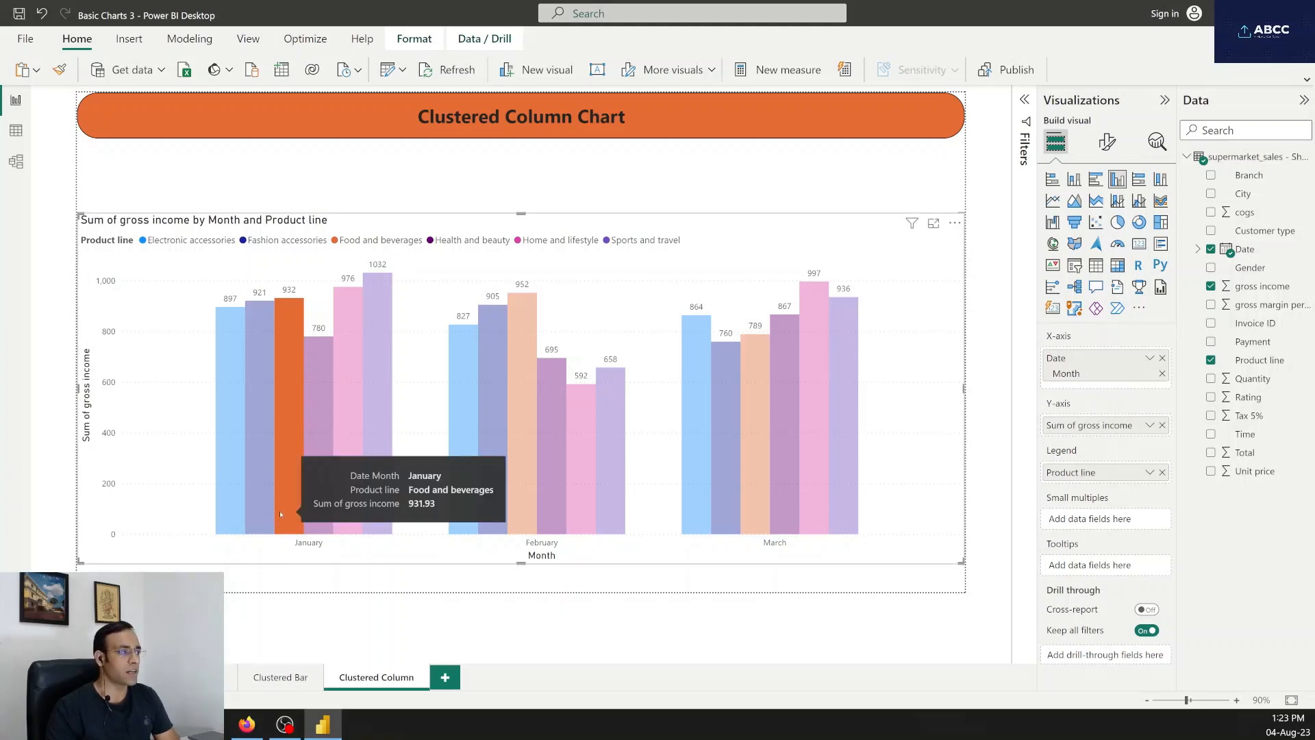
{"action": "left_click", "coordinate": [279, 511]}
{"action": "left_click", "coordinate": [519, 473]}
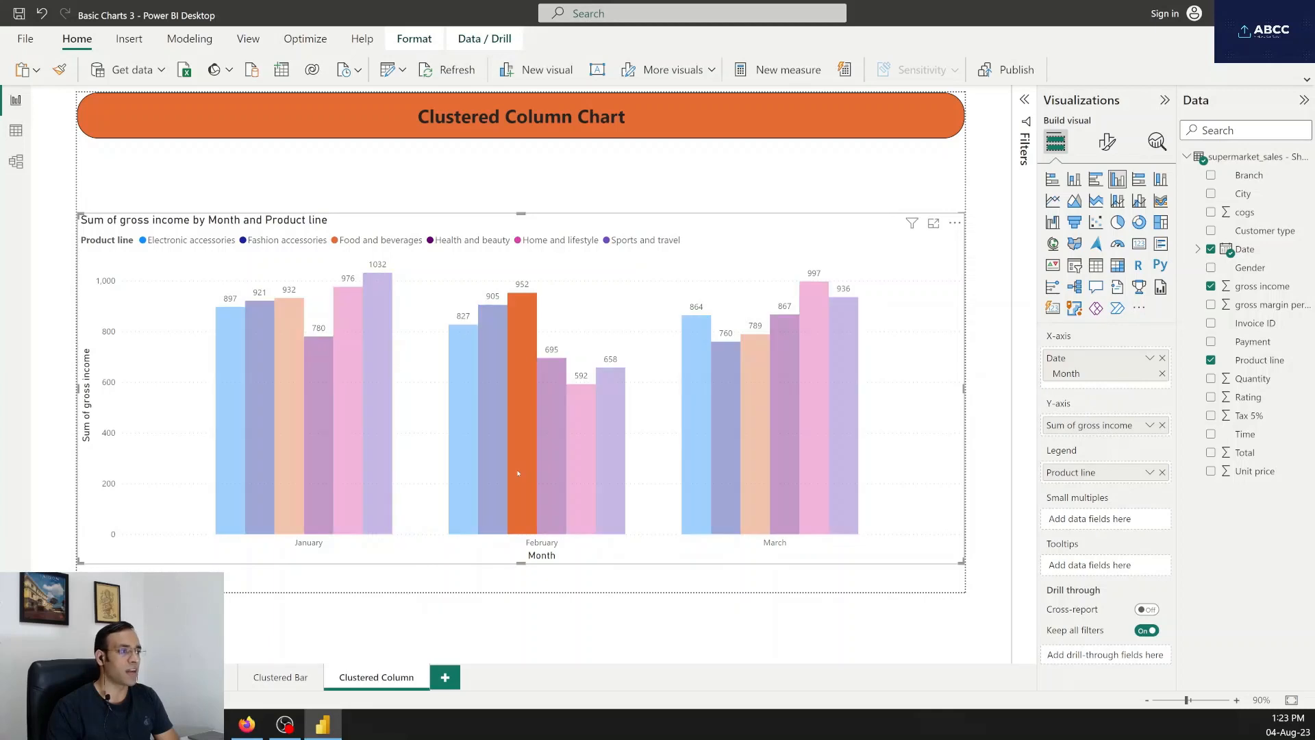
{"action": "left_click", "coordinate": [703, 444]}
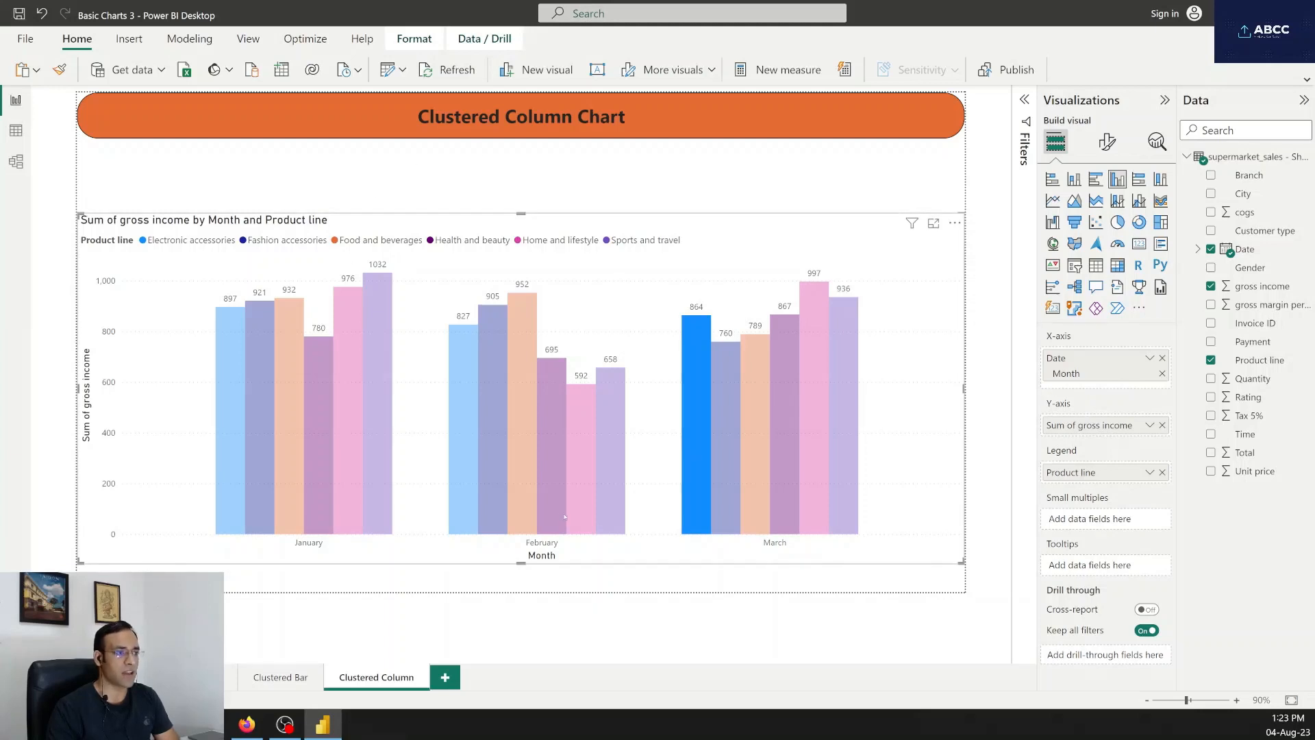
{"action": "mouse_move", "coordinate": [704, 484]}
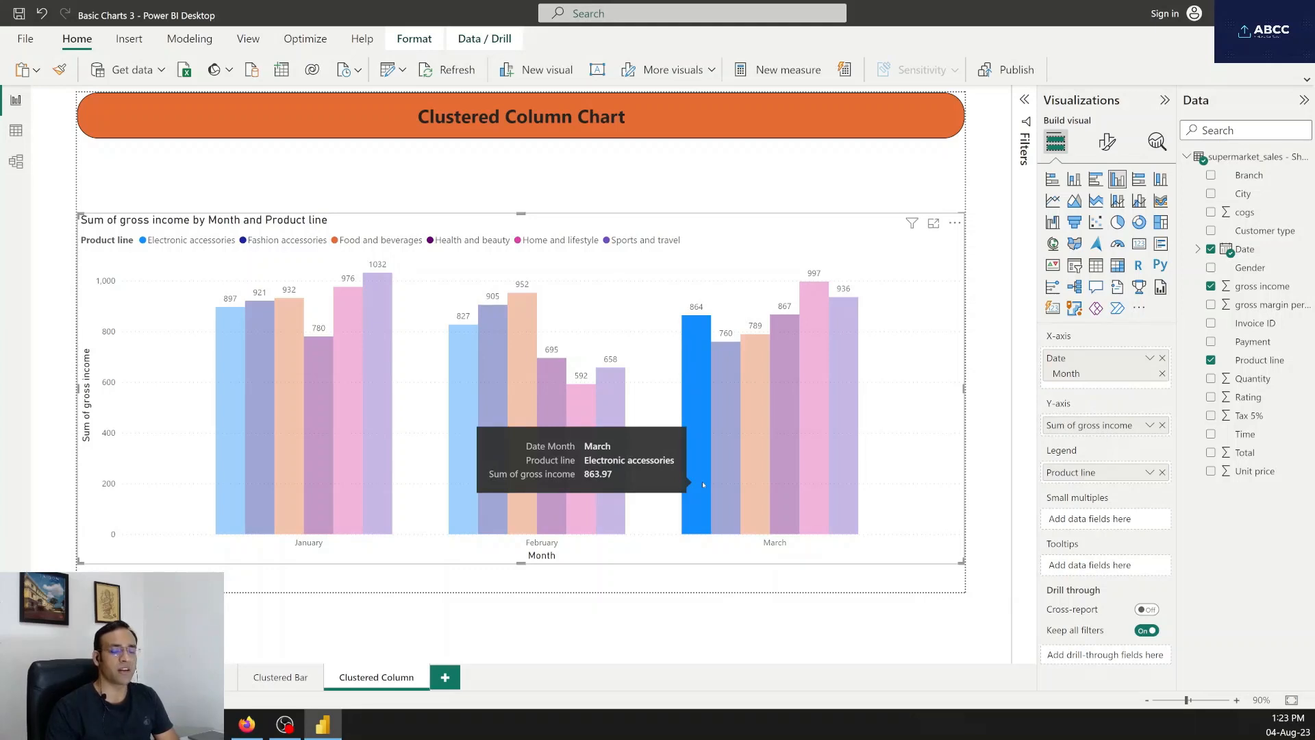
{"action": "left_click", "coordinate": [703, 484]}
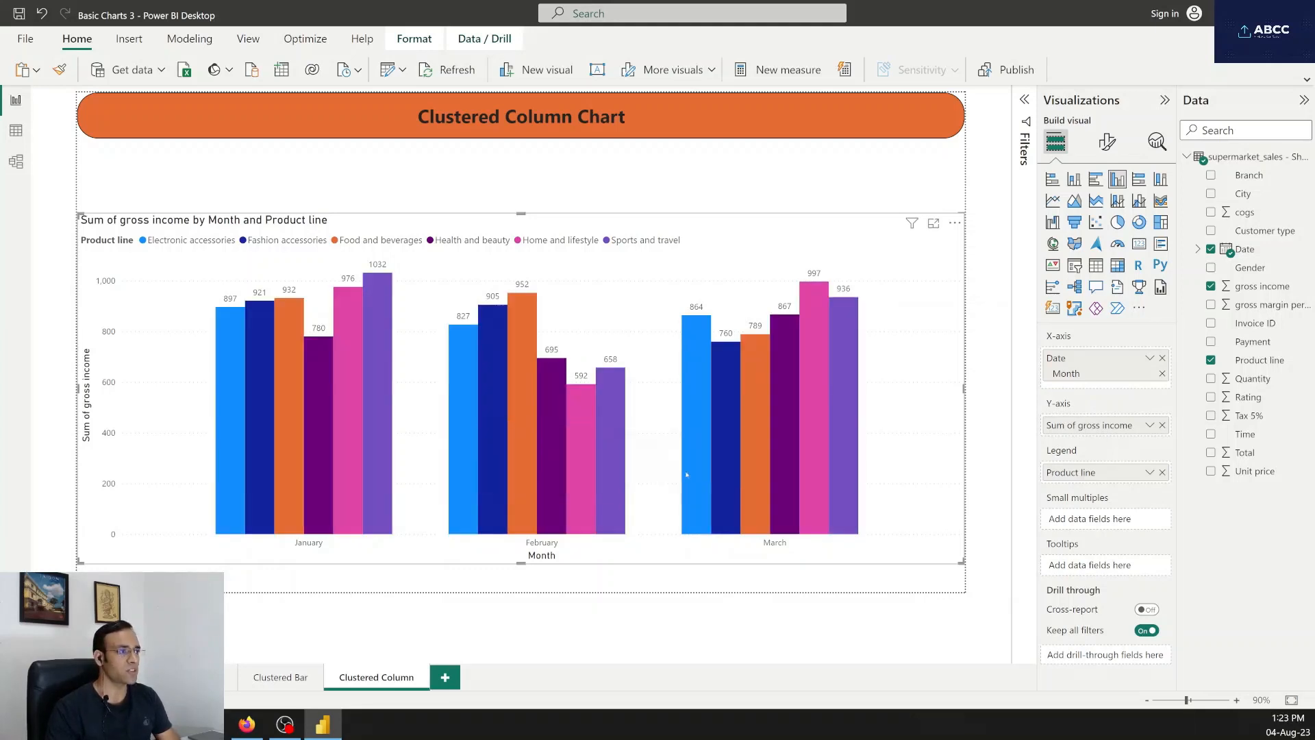
{"action": "mouse_move", "coordinate": [692, 421]}
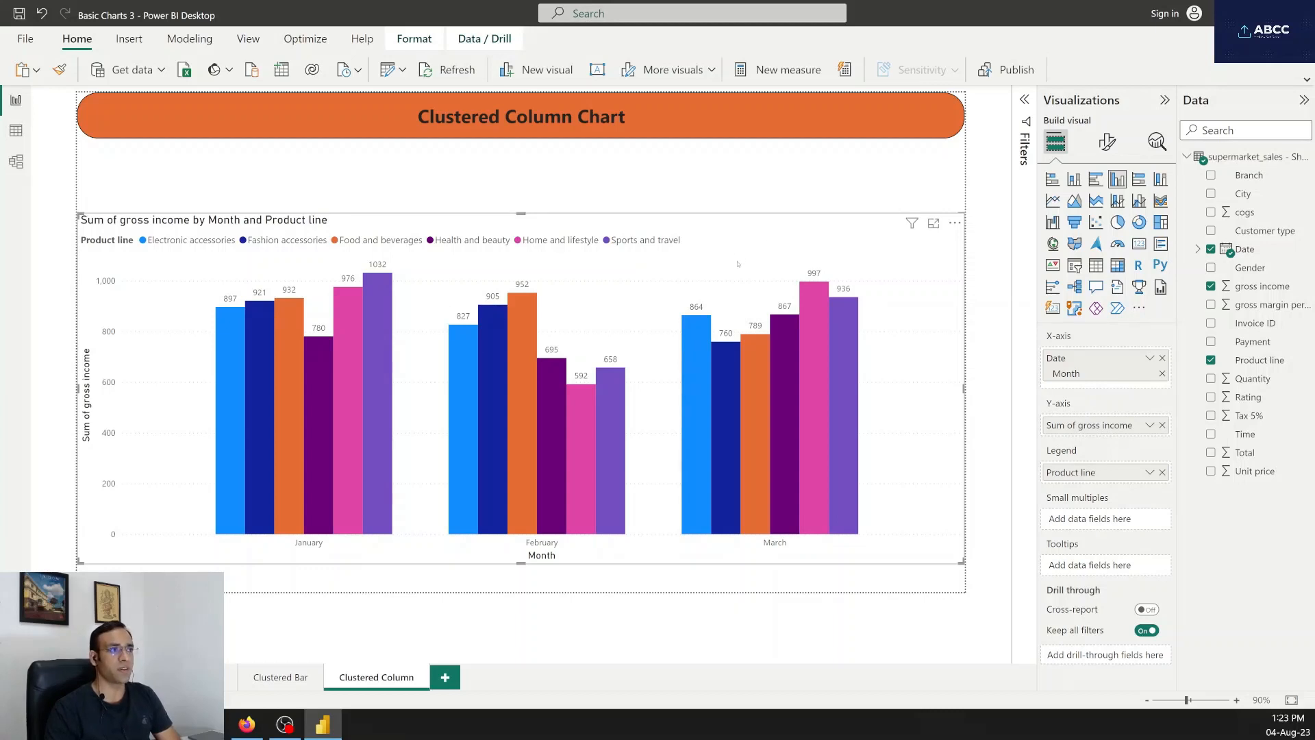
- Make the month labels on the chart's X-axis bold and look over the axis title options
{"action": "left_click", "coordinate": [1109, 144]}
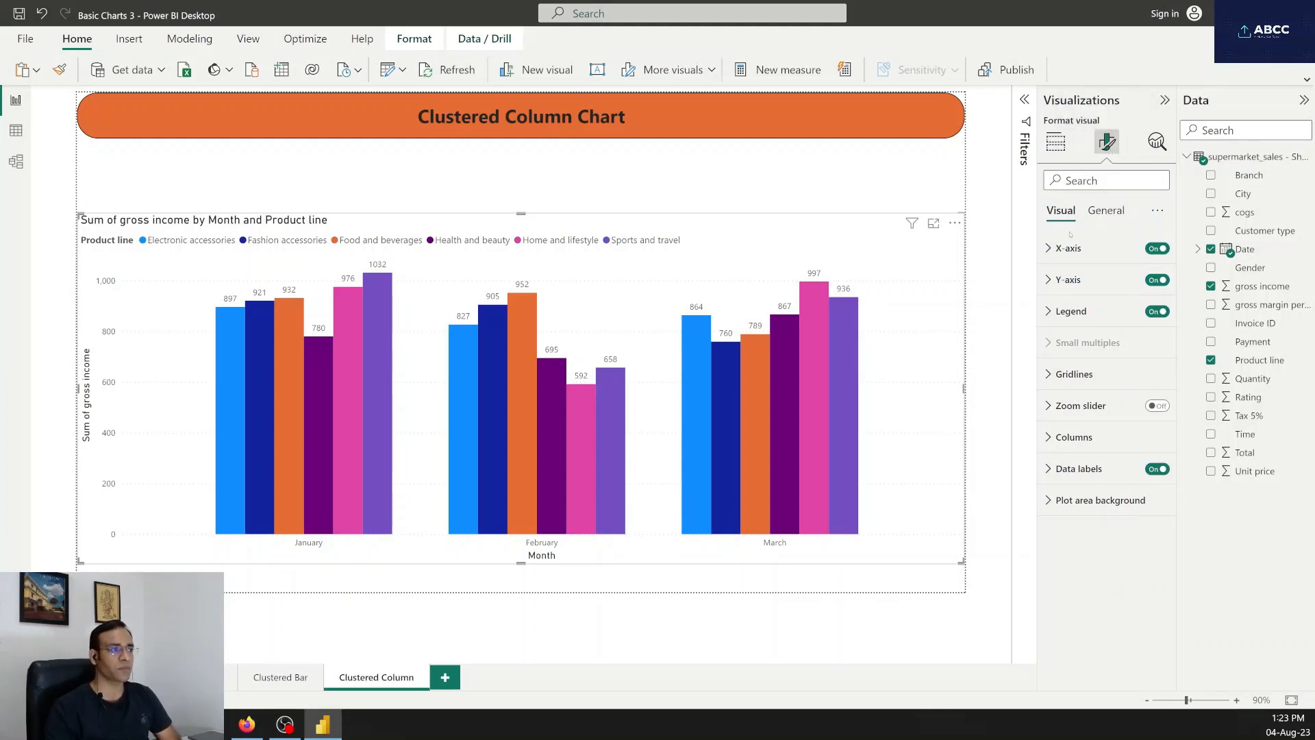
{"action": "left_click", "coordinate": [1052, 248]}
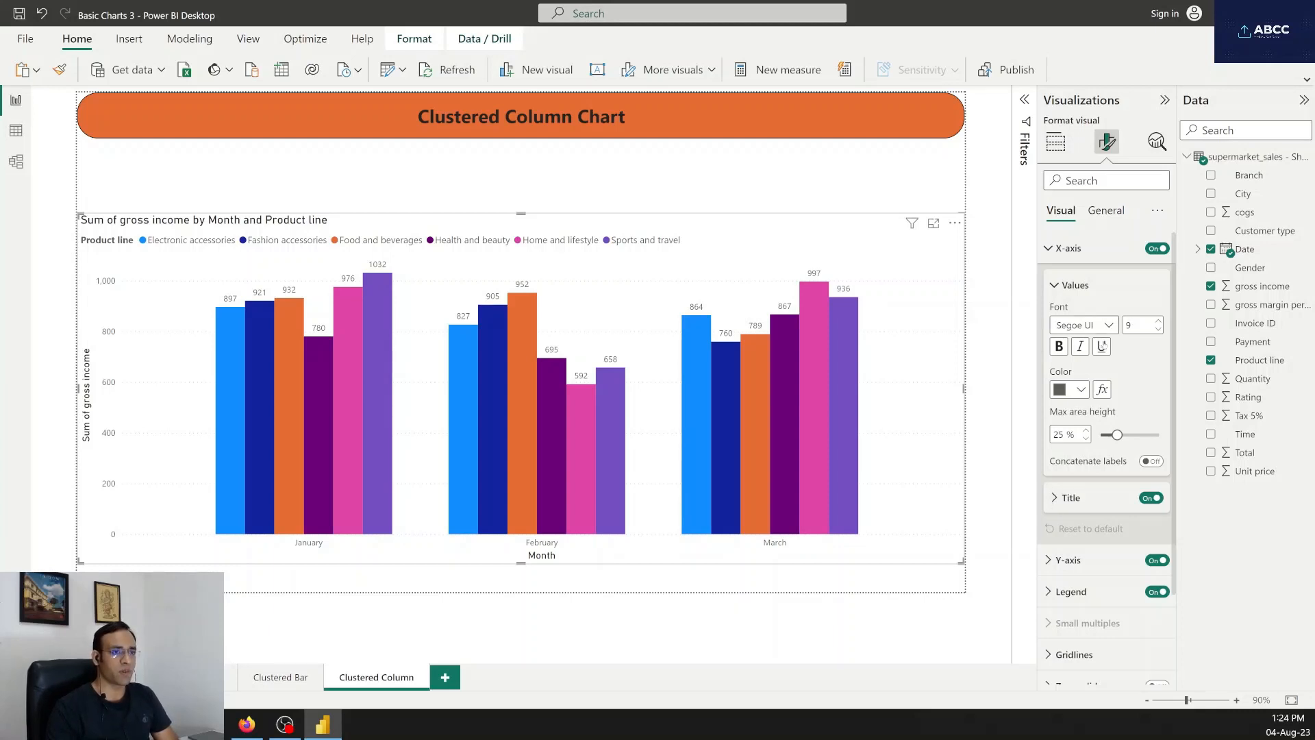
{"action": "left_click", "coordinate": [1059, 346]}
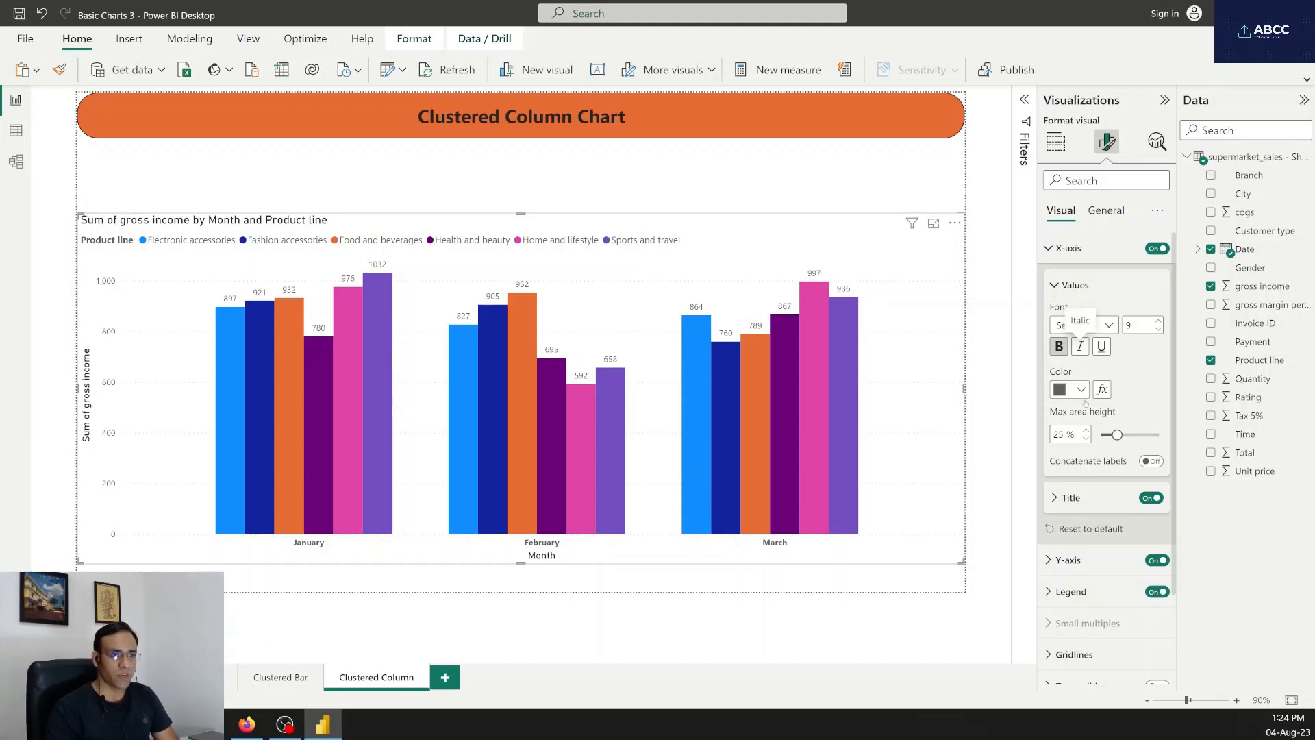
{"action": "left_click", "coordinate": [1055, 499]}
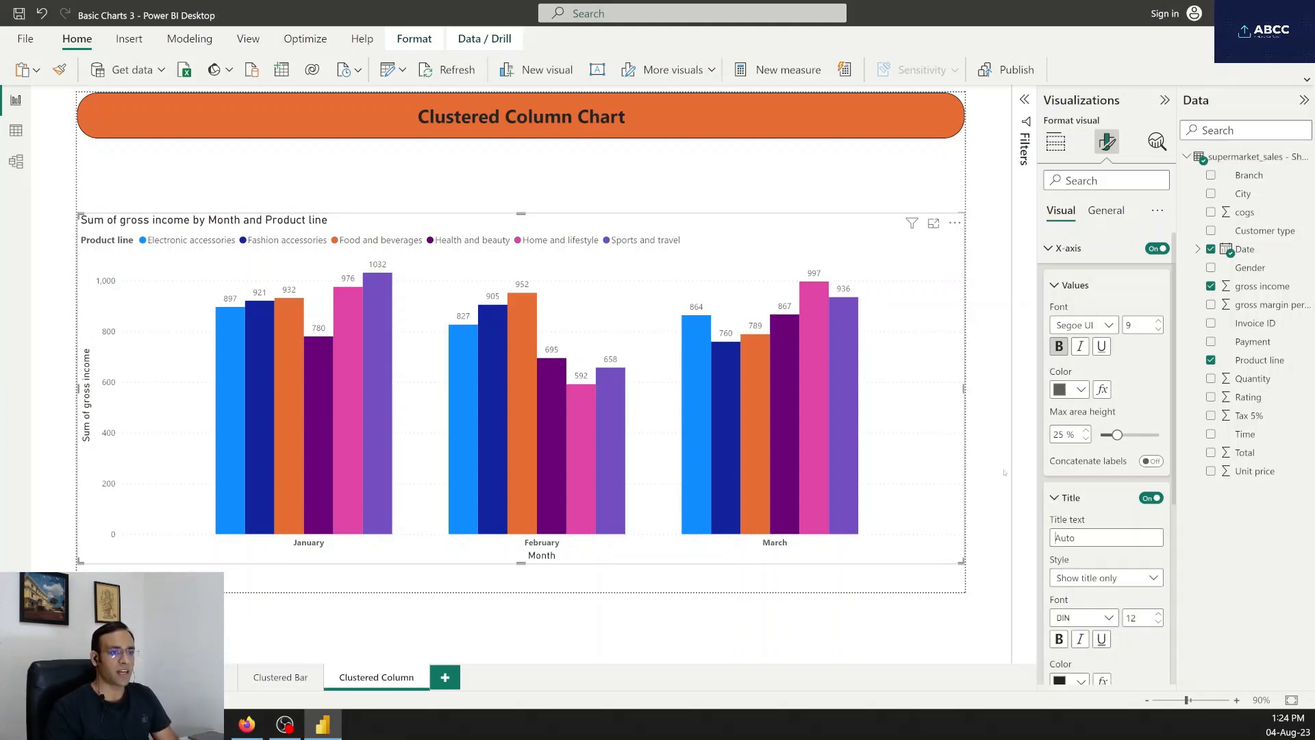
{"action": "left_click", "coordinate": [1052, 499]}
{"action": "left_click", "coordinate": [1055, 285]}
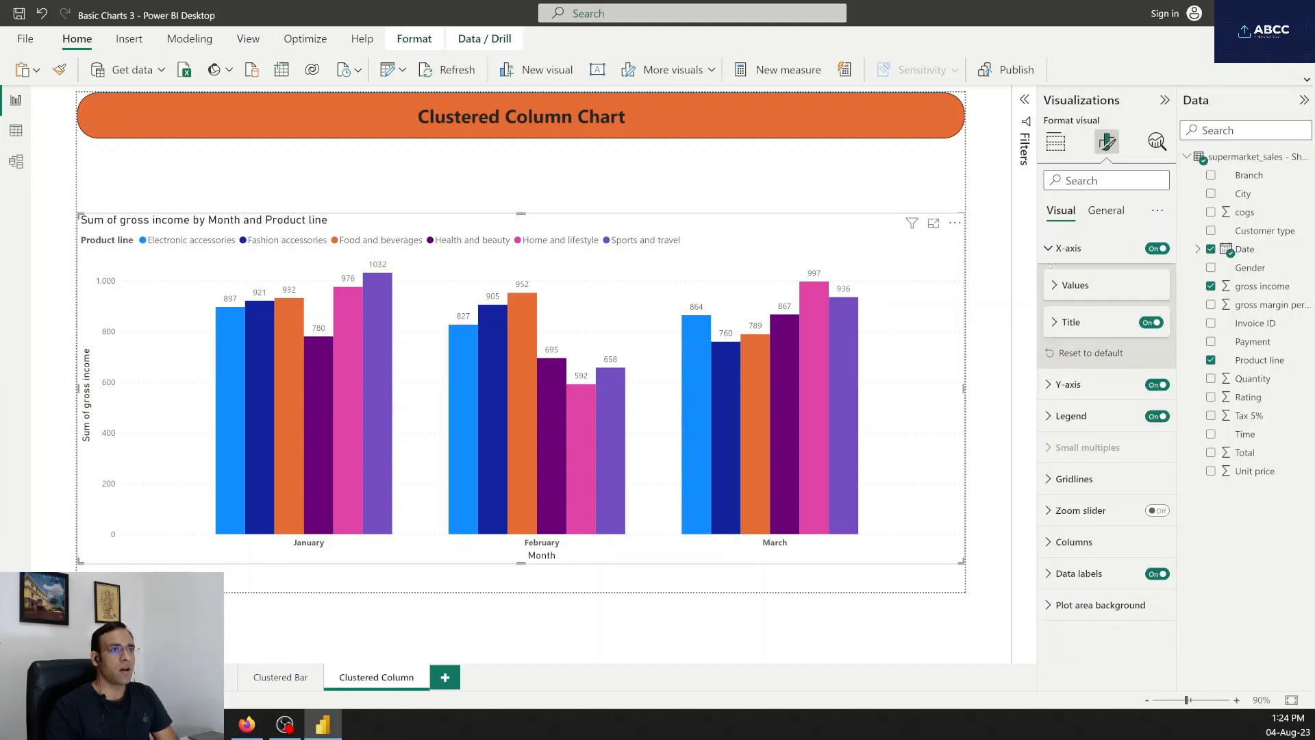
{"action": "left_click", "coordinate": [1048, 248]}
- Try inverting the chart's Y-axis range and switch the inversion back off
{"action": "left_click", "coordinate": [1048, 279]}
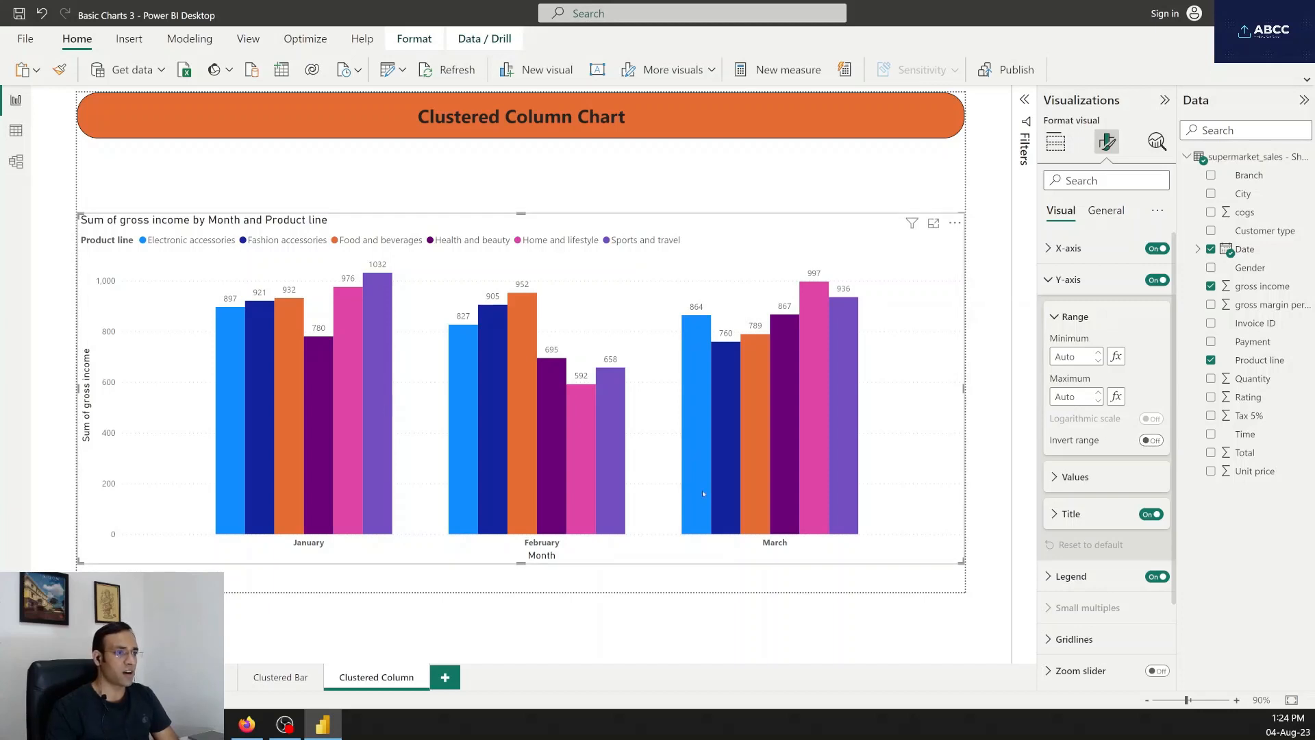
{"action": "left_click", "coordinate": [1149, 441]}
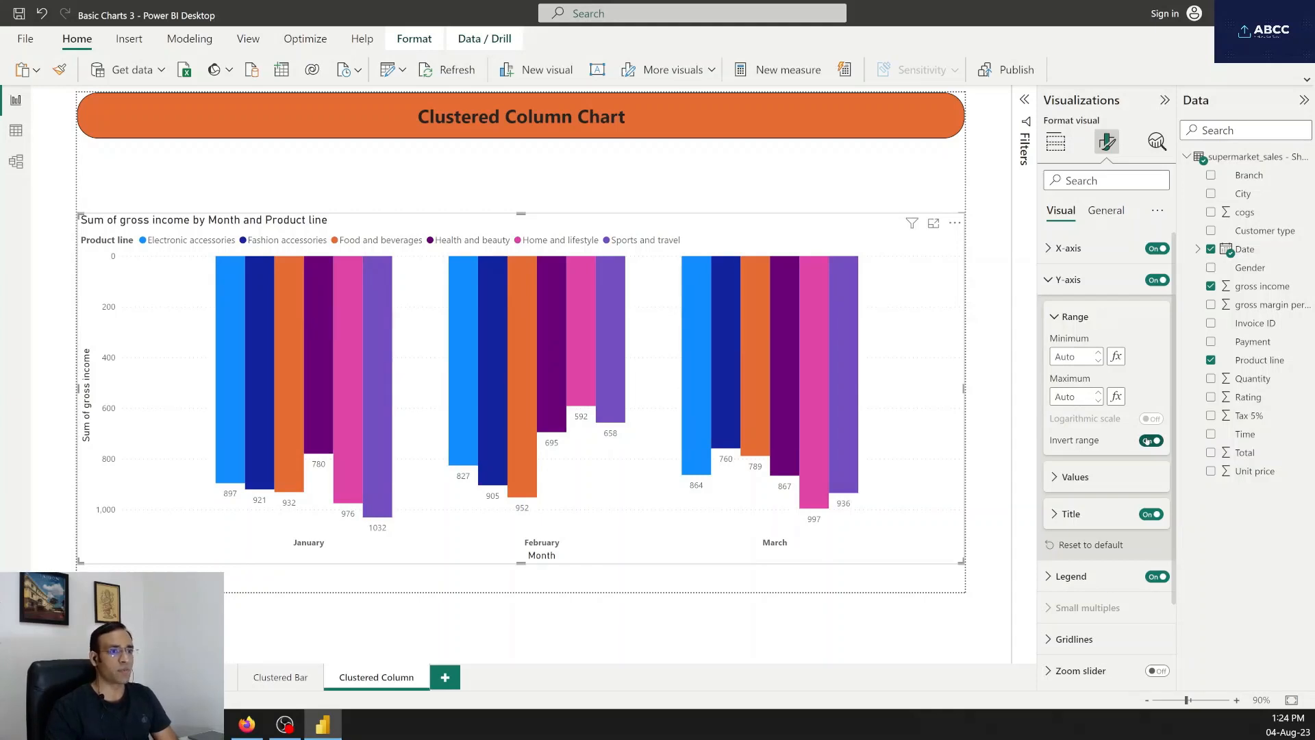
{"action": "left_click", "coordinate": [1148, 440]}
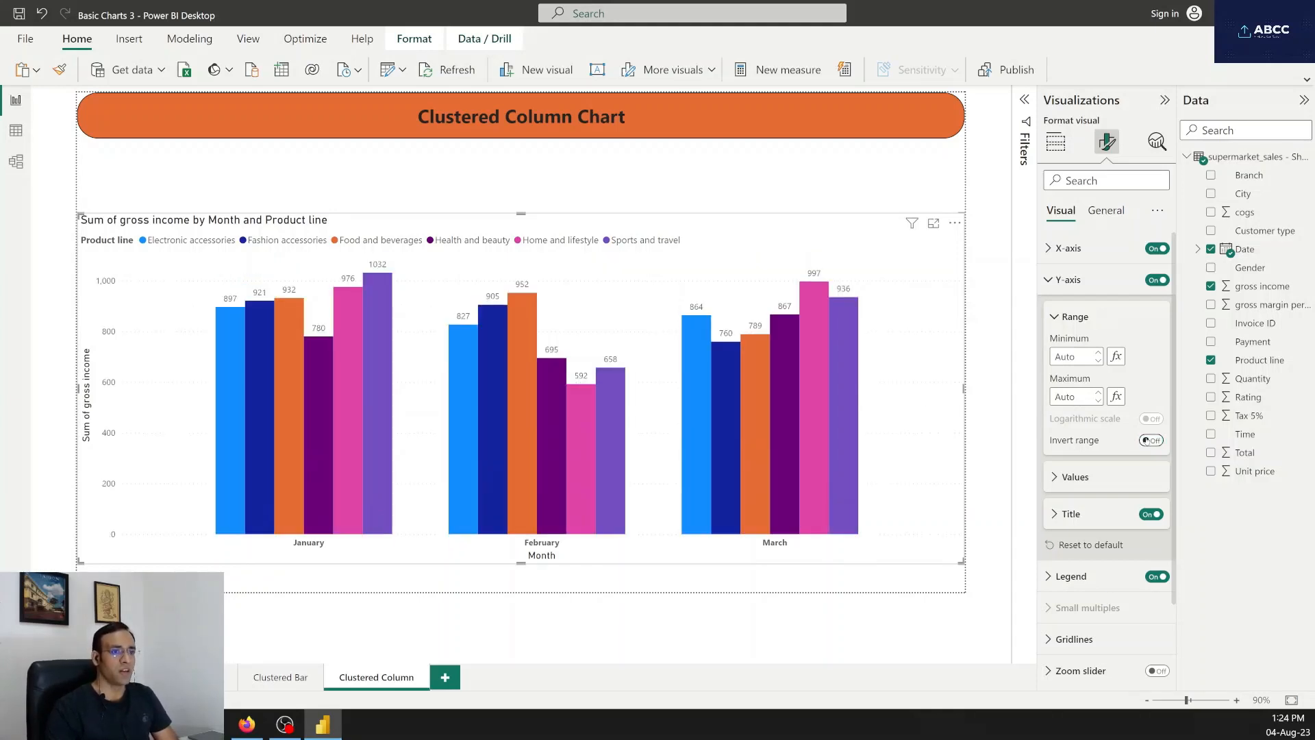
- Try Thousands and Millions as display units for the Y-axis values, settling on Thousands
{"action": "left_click", "coordinate": [1055, 478]}
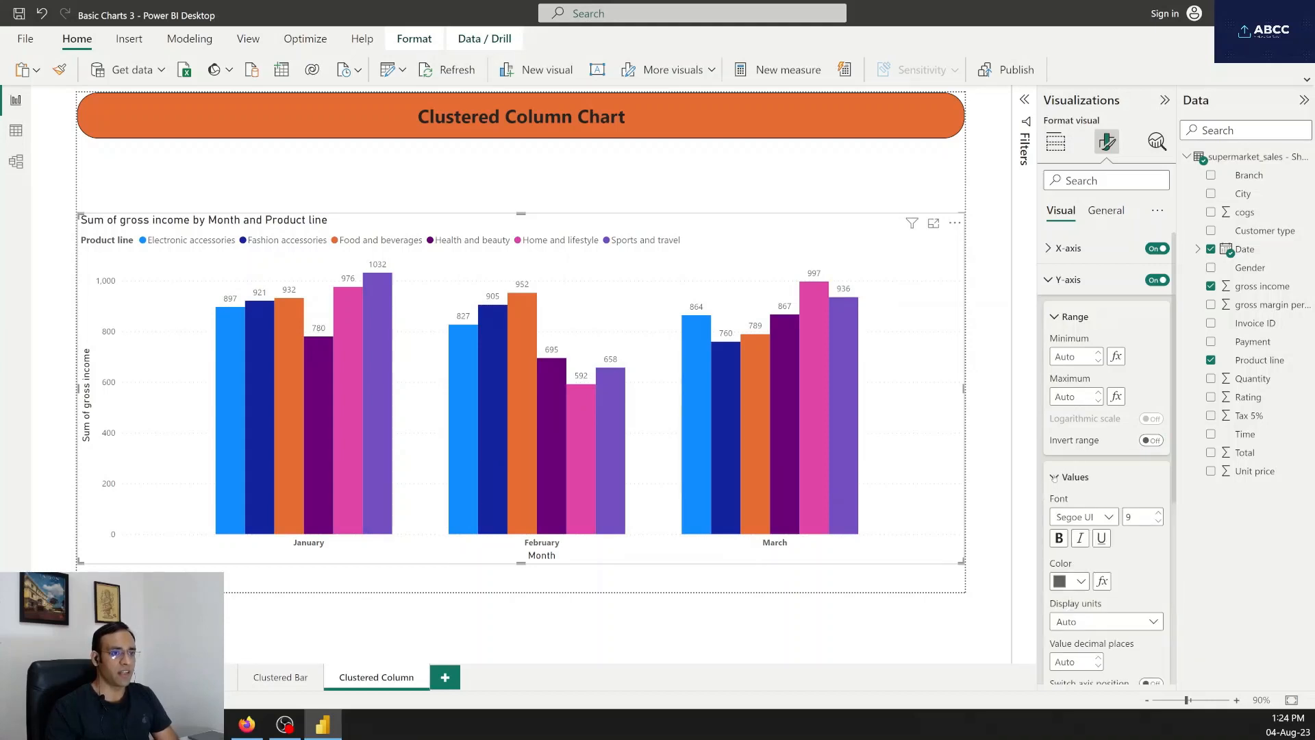
{"action": "scroll", "coordinate": [1054, 476], "scroll_direction": "down", "scroll_amount": 3}
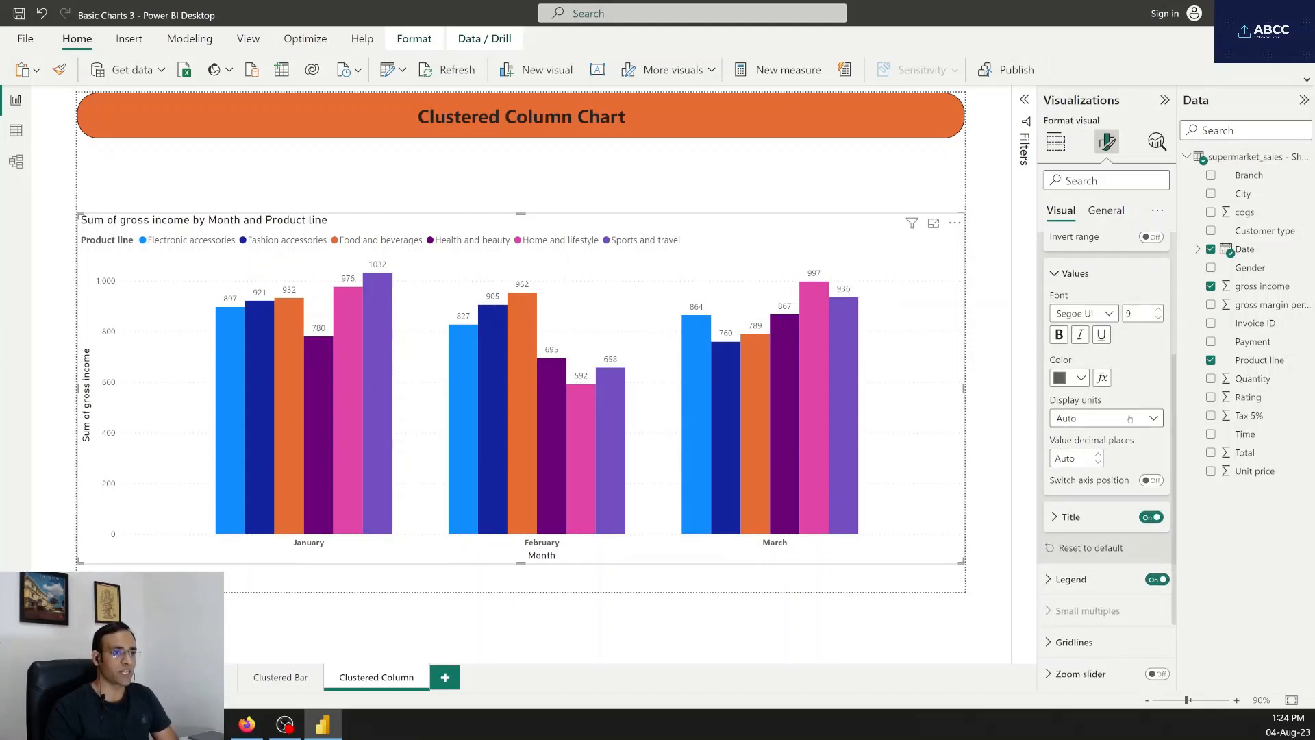
{"action": "left_click", "coordinate": [1131, 419]}
{"action": "left_click", "coordinate": [1107, 474]}
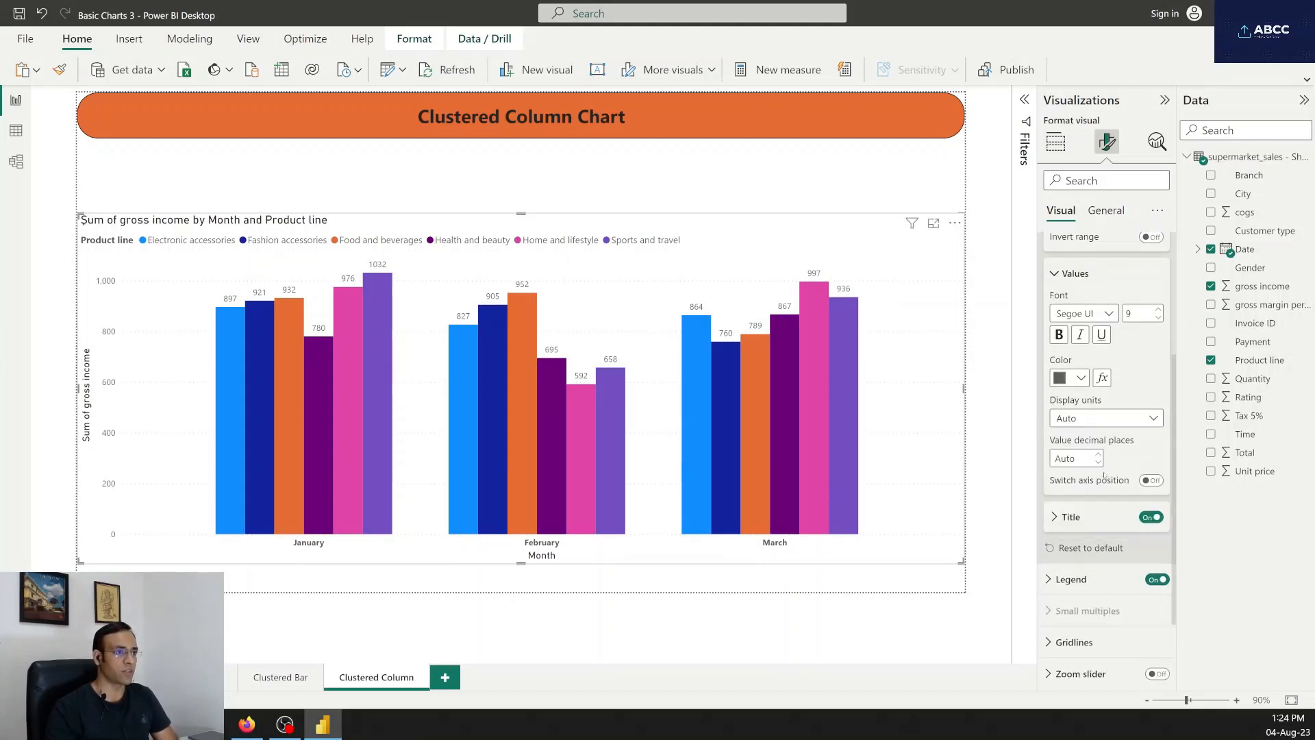
{"action": "left_click", "coordinate": [1112, 419]}
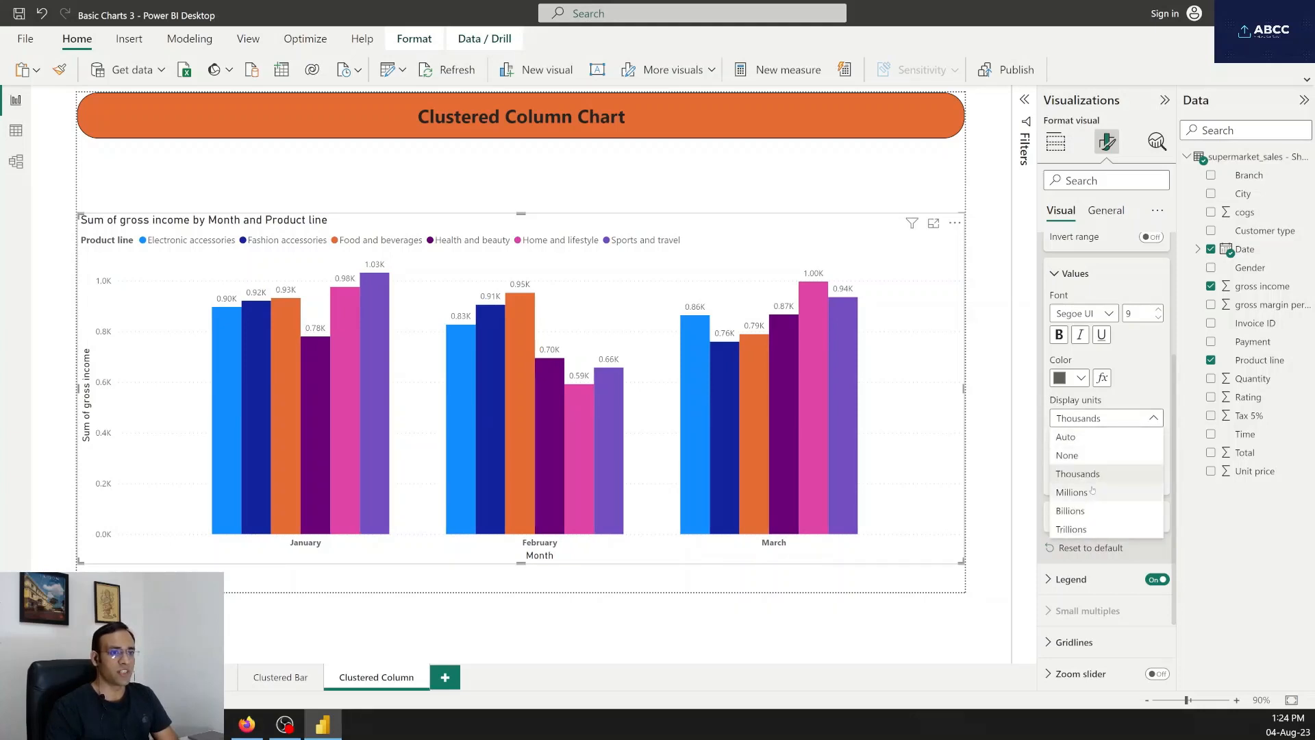
{"action": "left_click", "coordinate": [1092, 490]}
{"action": "left_click", "coordinate": [1110, 419]}
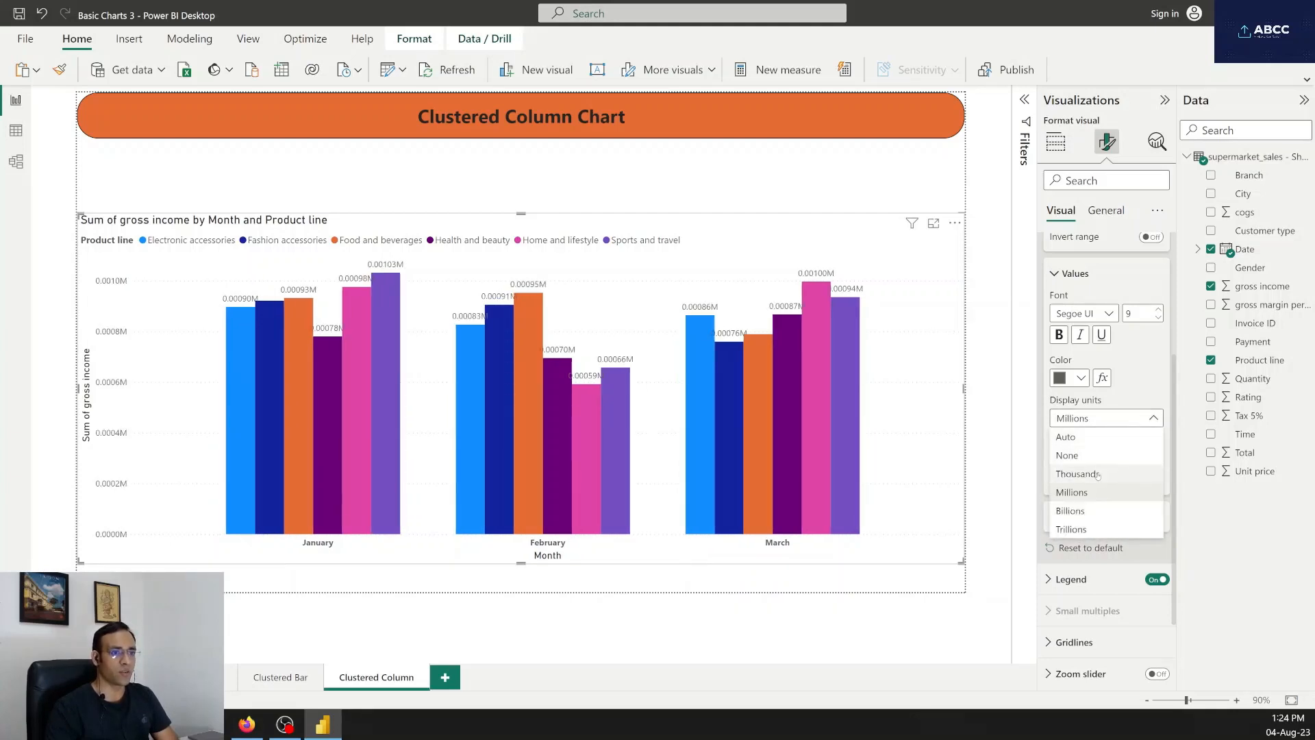
{"action": "left_click", "coordinate": [1094, 473]}
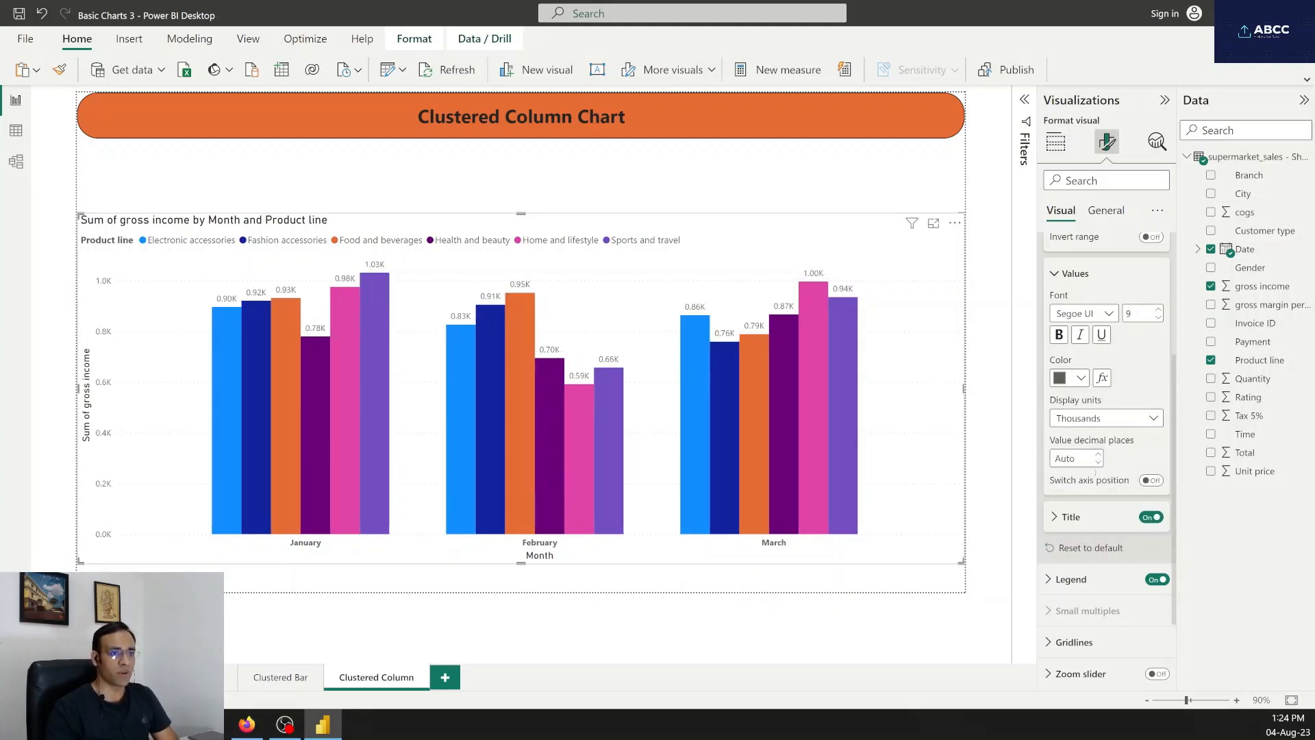
{"action": "left_click", "coordinate": [1061, 273]}
- Move the column chart's Product line legend to the Bottom center position
{"action": "left_click", "coordinate": [1049, 480]}
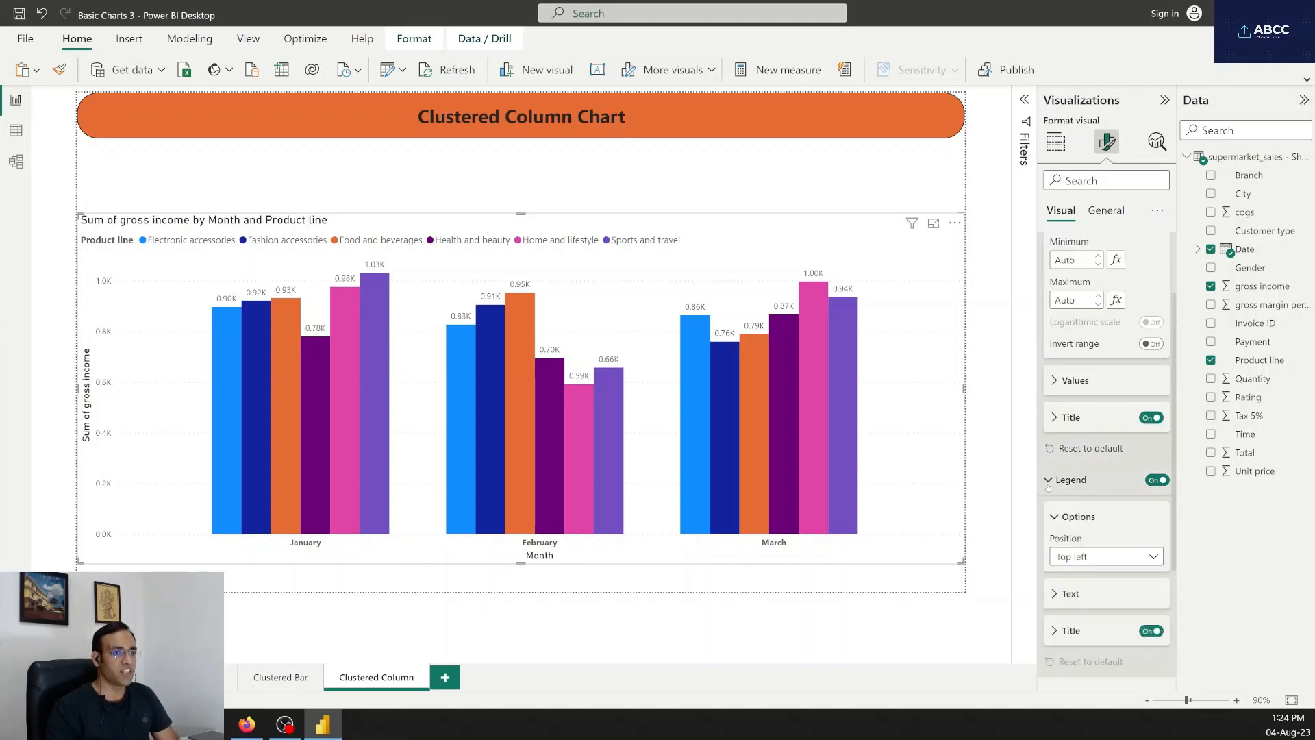
{"action": "scroll", "coordinate": [1069, 466], "scroll_direction": "down", "scroll_amount": 2}
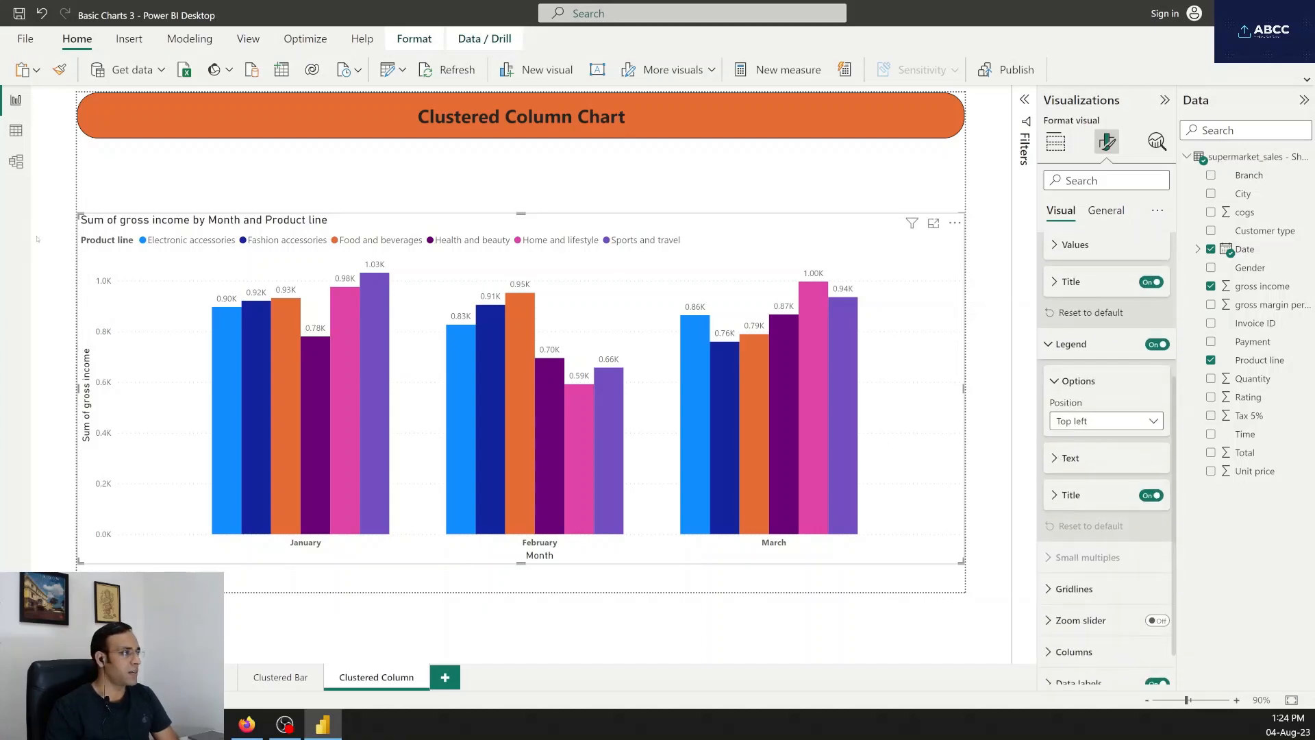
{"action": "left_click", "coordinate": [1086, 420]}
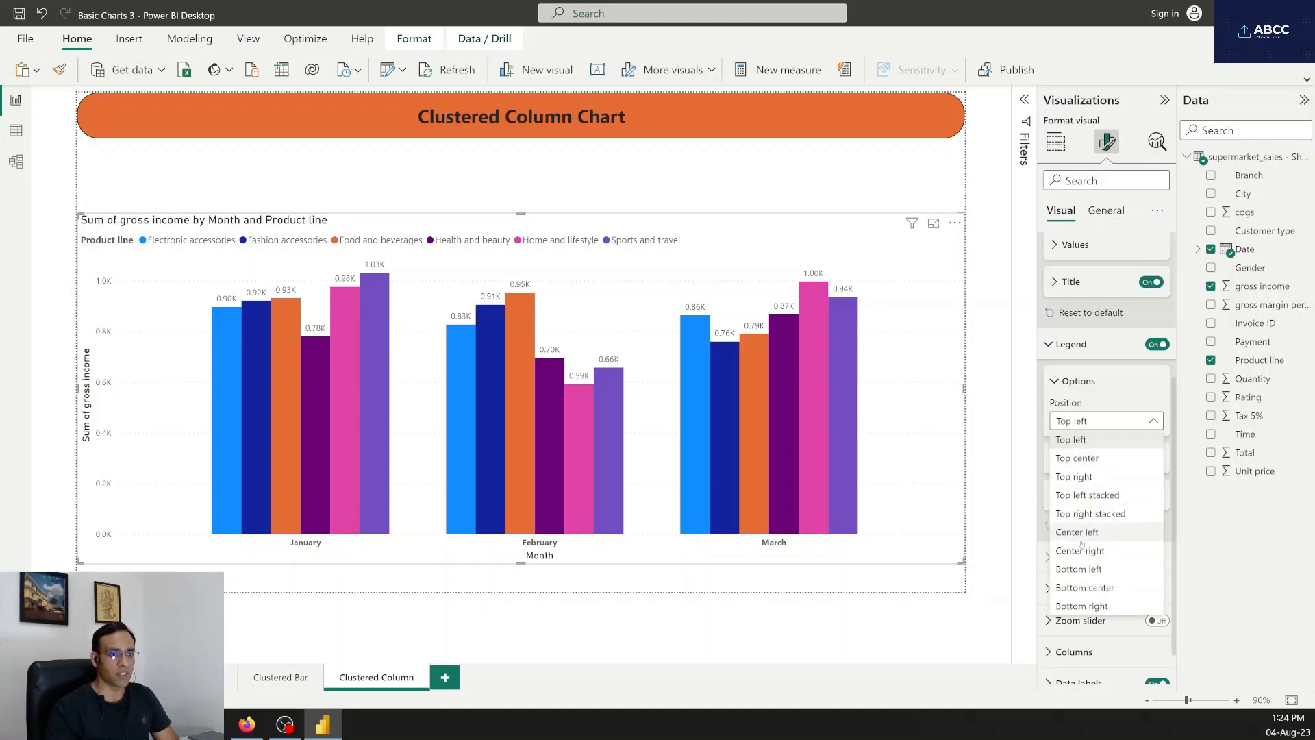
{"action": "left_click", "coordinate": [1088, 588]}
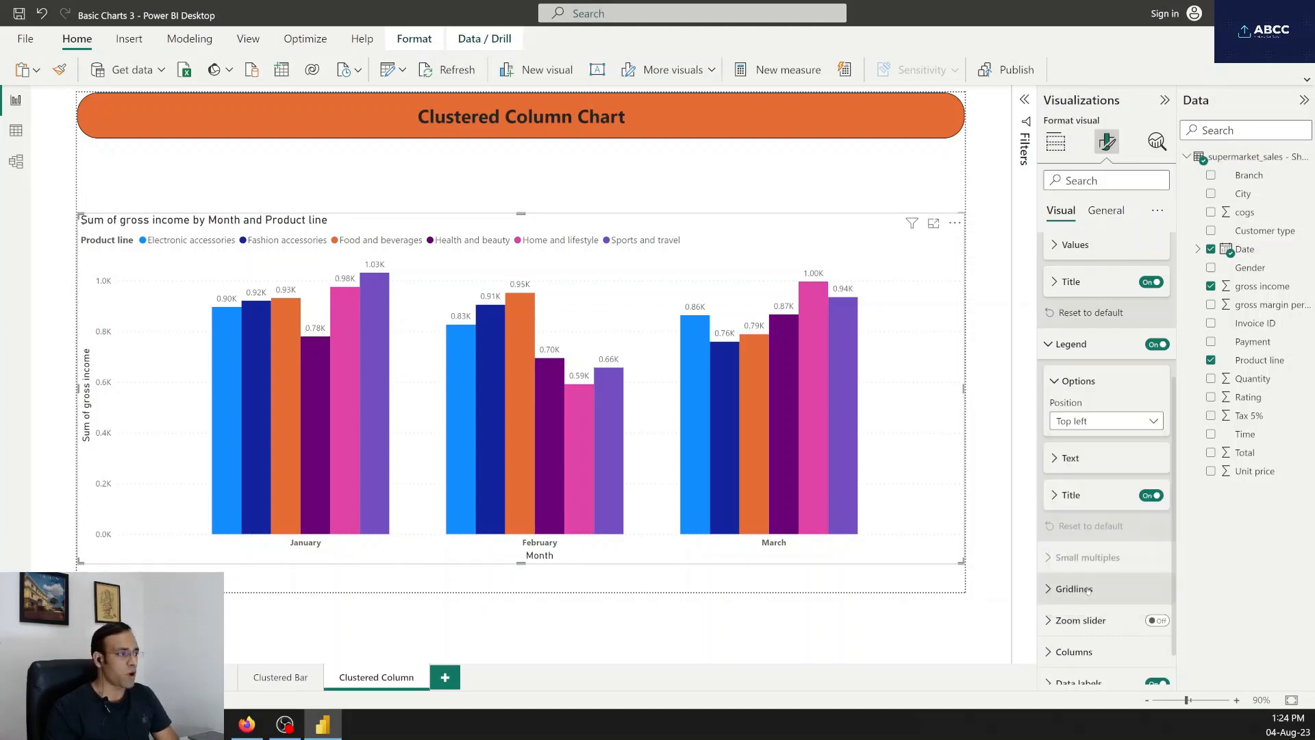
{"action": "scroll", "coordinate": [1105, 602], "scroll_direction": "down", "scroll_amount": 1}
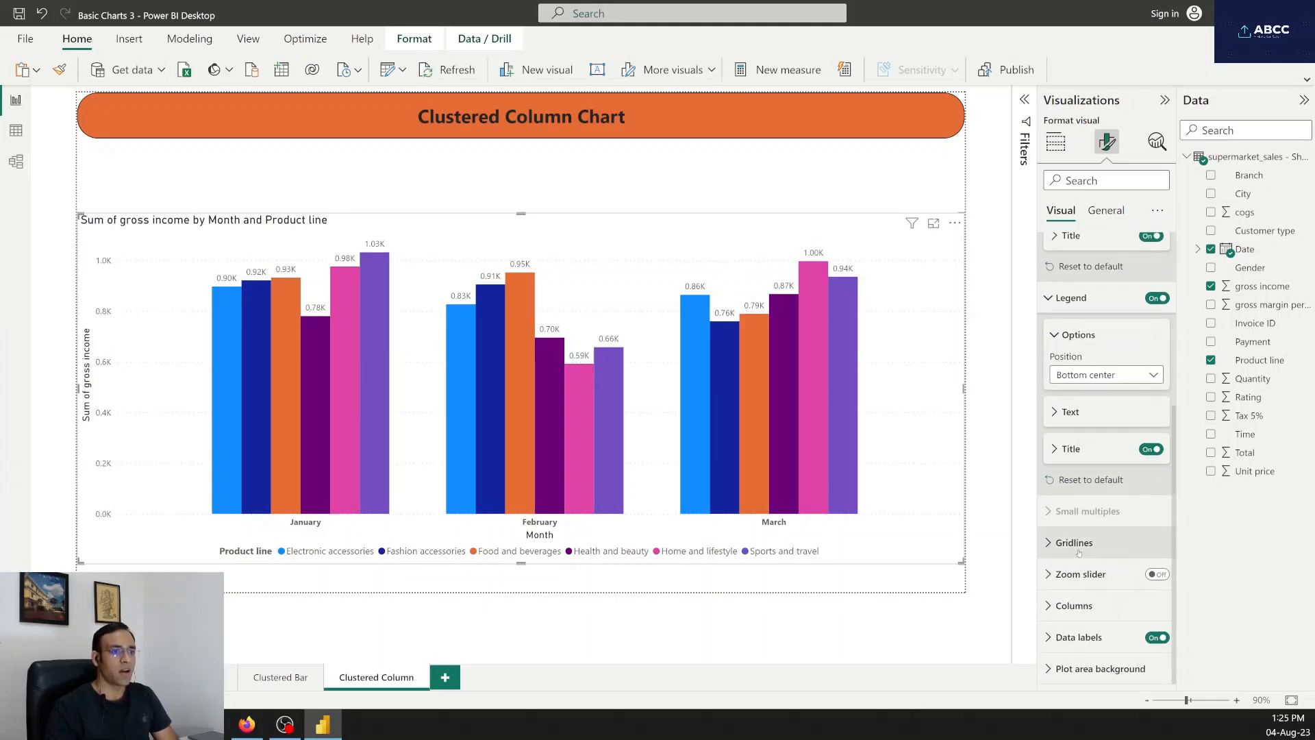
- Review the horizontal gridline options and turn on the chart's zoom slider, trying its lower handle
{"action": "left_click", "coordinate": [1053, 548]}
{"action": "scroll", "coordinate": [1055, 570], "scroll_direction": "down", "scroll_amount": 2}
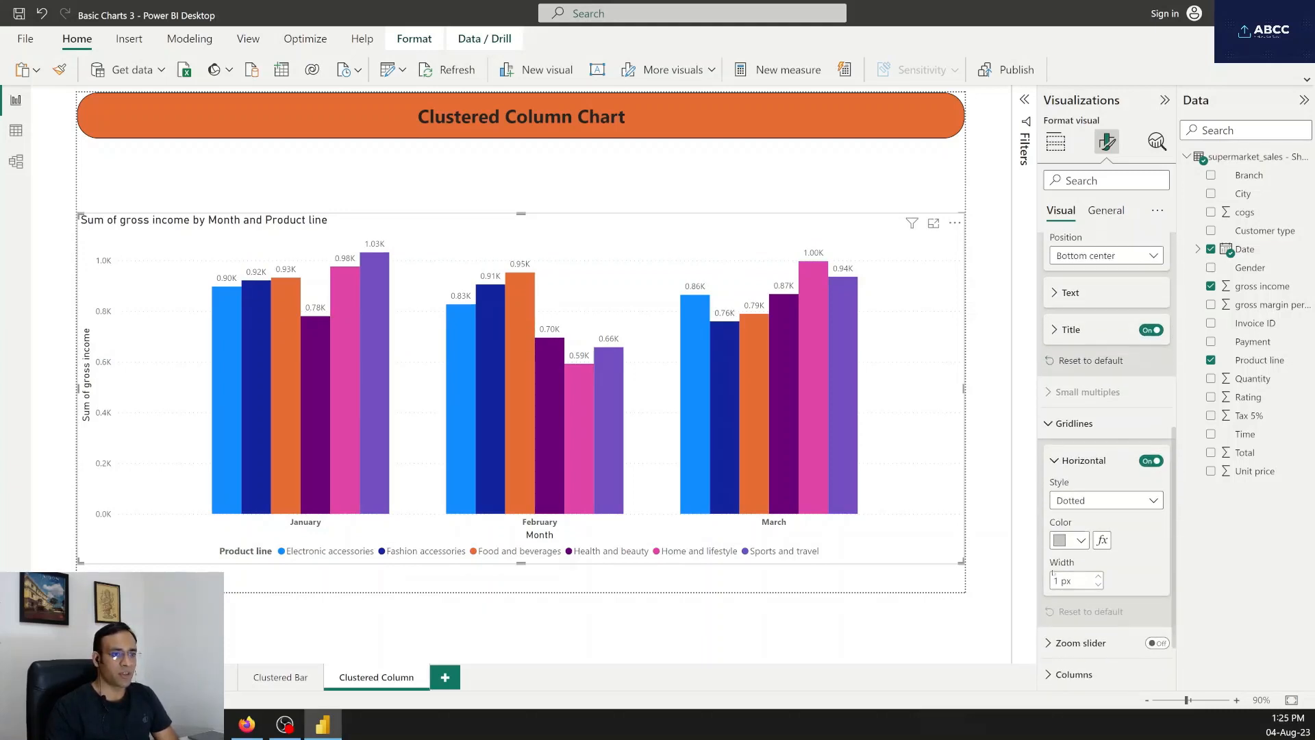
{"action": "scroll", "coordinate": [1057, 407], "scroll_direction": "up", "scroll_amount": 2}
{"action": "left_click", "coordinate": [1051, 337]}
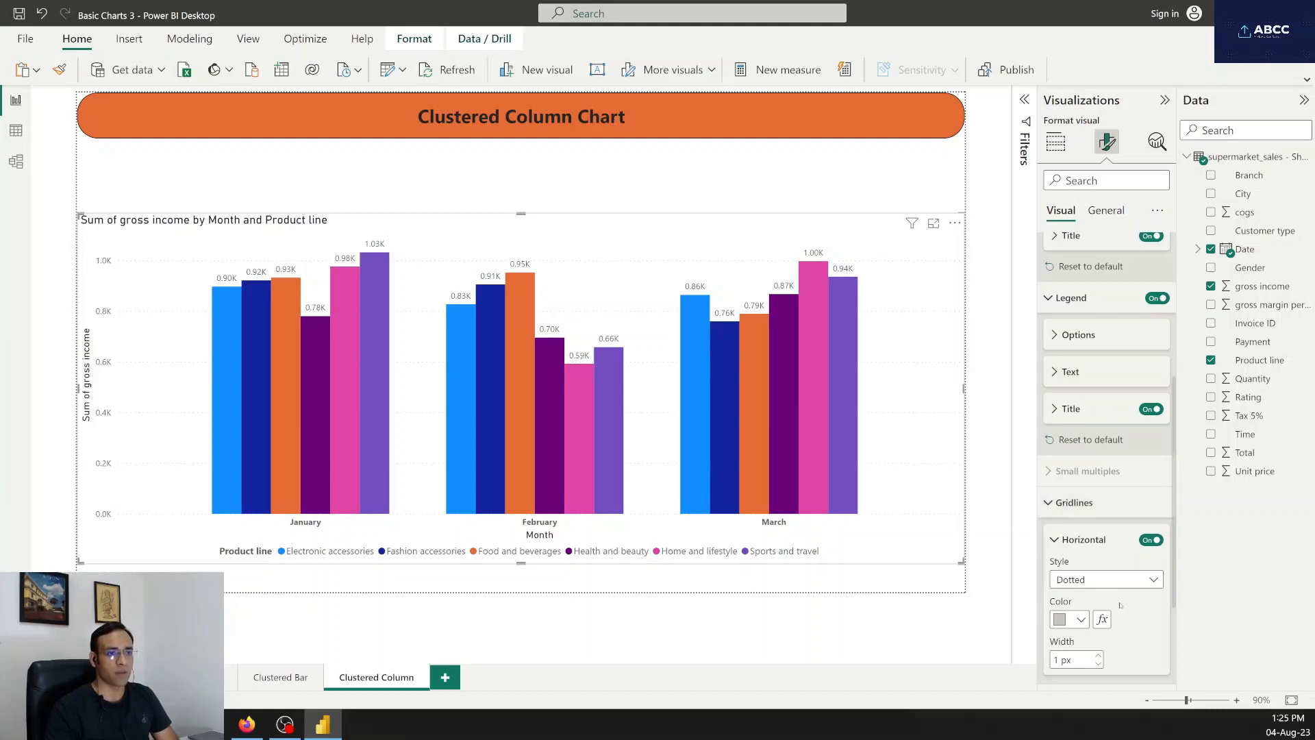
{"action": "scroll", "coordinate": [1120, 606], "scroll_direction": "down", "scroll_amount": 3}
{"action": "left_click", "coordinate": [1056, 391]}
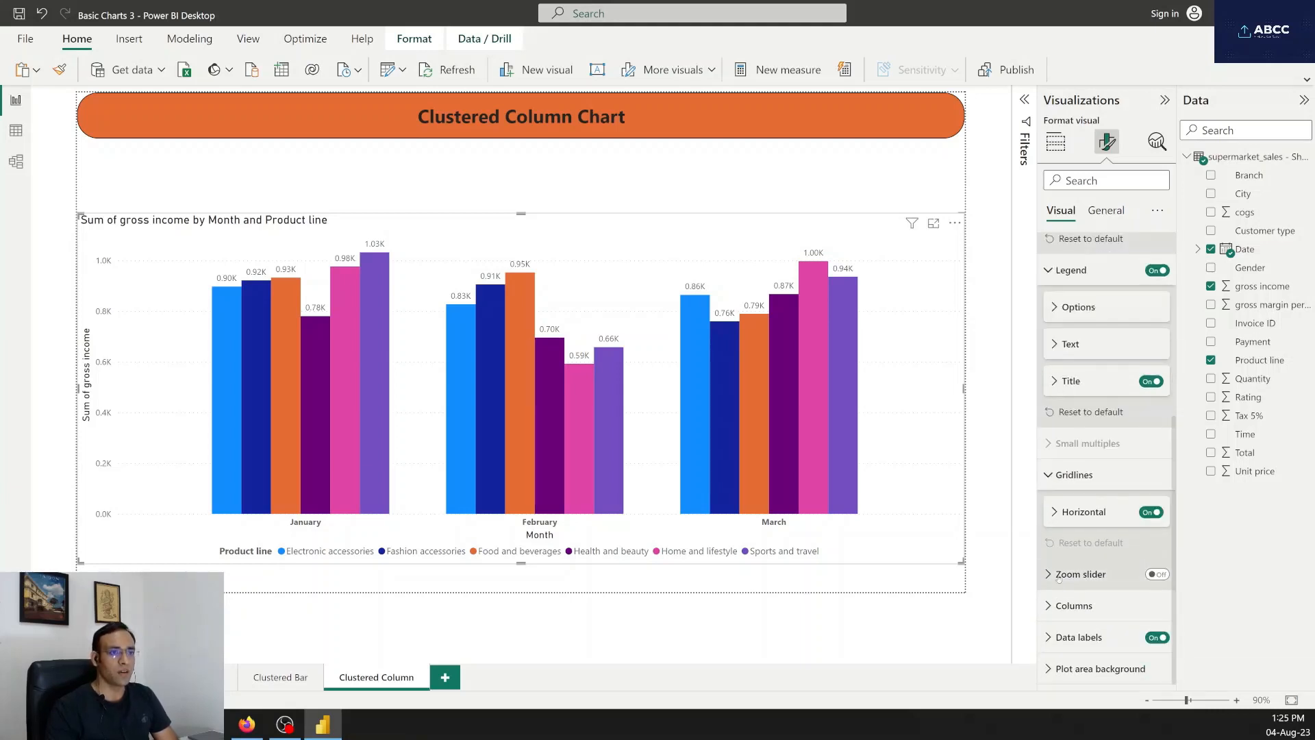
{"action": "left_click", "coordinate": [1158, 576]}
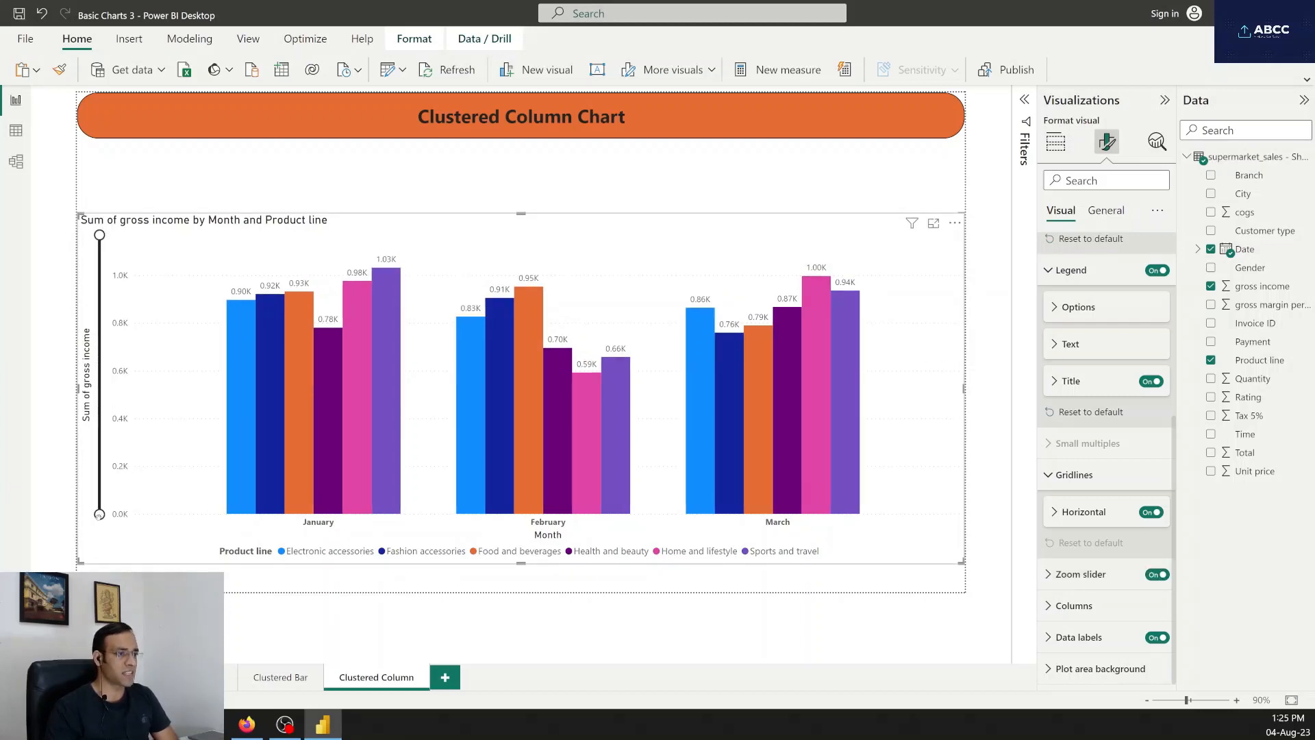
{"action": "mouse_move", "coordinate": [100, 513]}
{"action": "left_mouse_down"}
{"action": "mouse_move", "coordinate": [100, 267]}
{"action": "mouse_move", "coordinate": [100, 513]}
{"action": "left_mouse_up"}
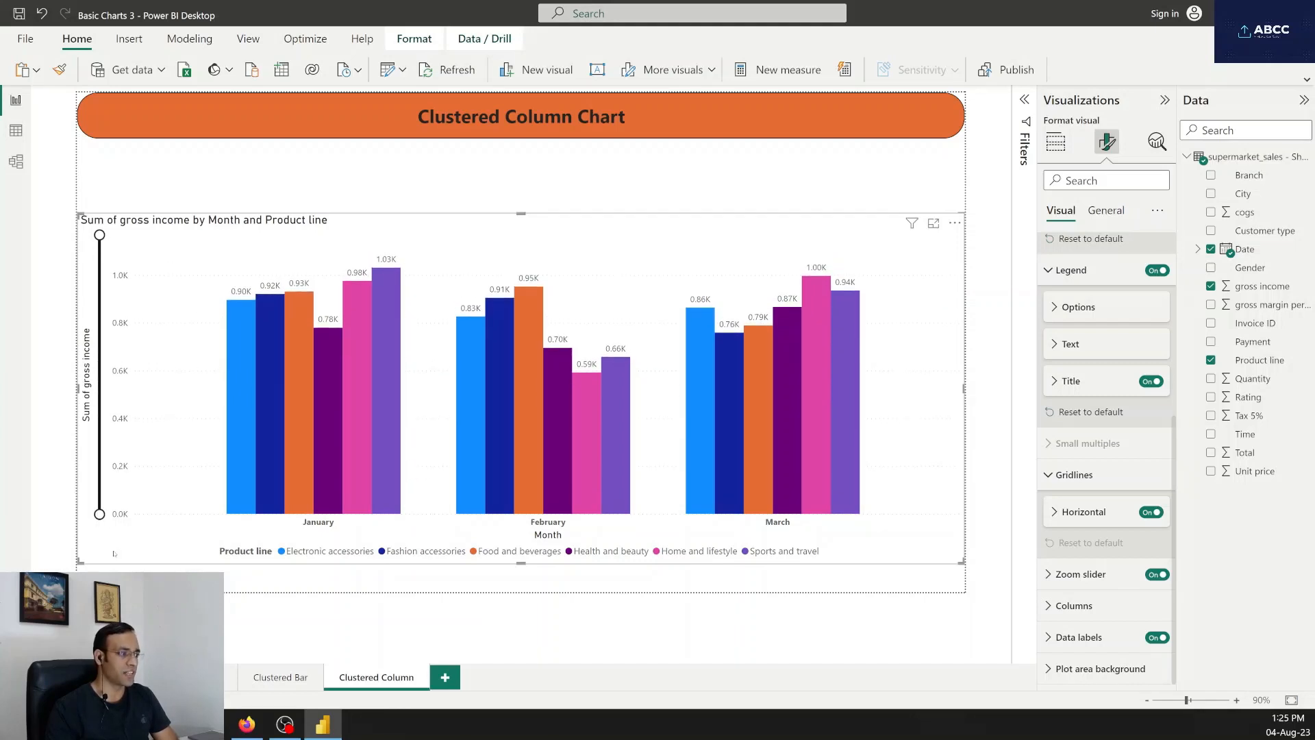
- Change the column color of the Health and beauty series to a dark gray theme color
{"action": "left_click", "coordinate": [1082, 605]}
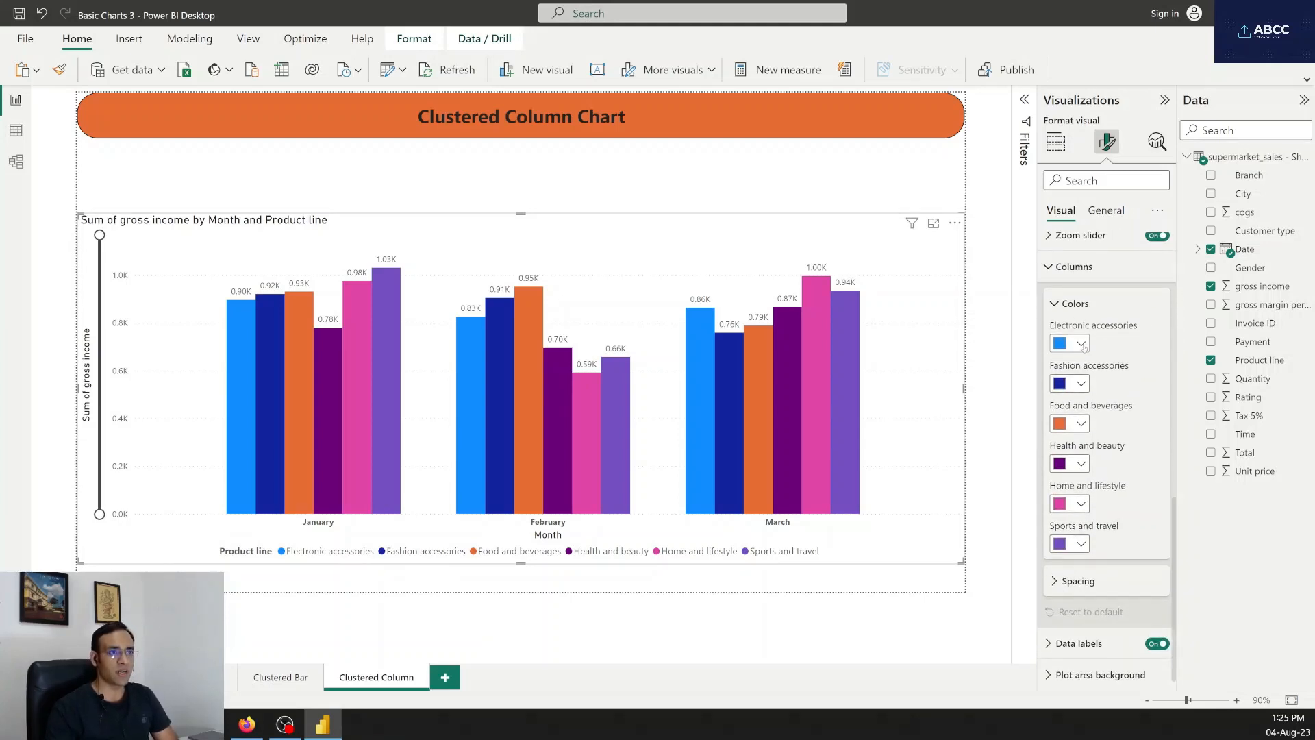
{"action": "left_click", "coordinate": [1082, 463]}
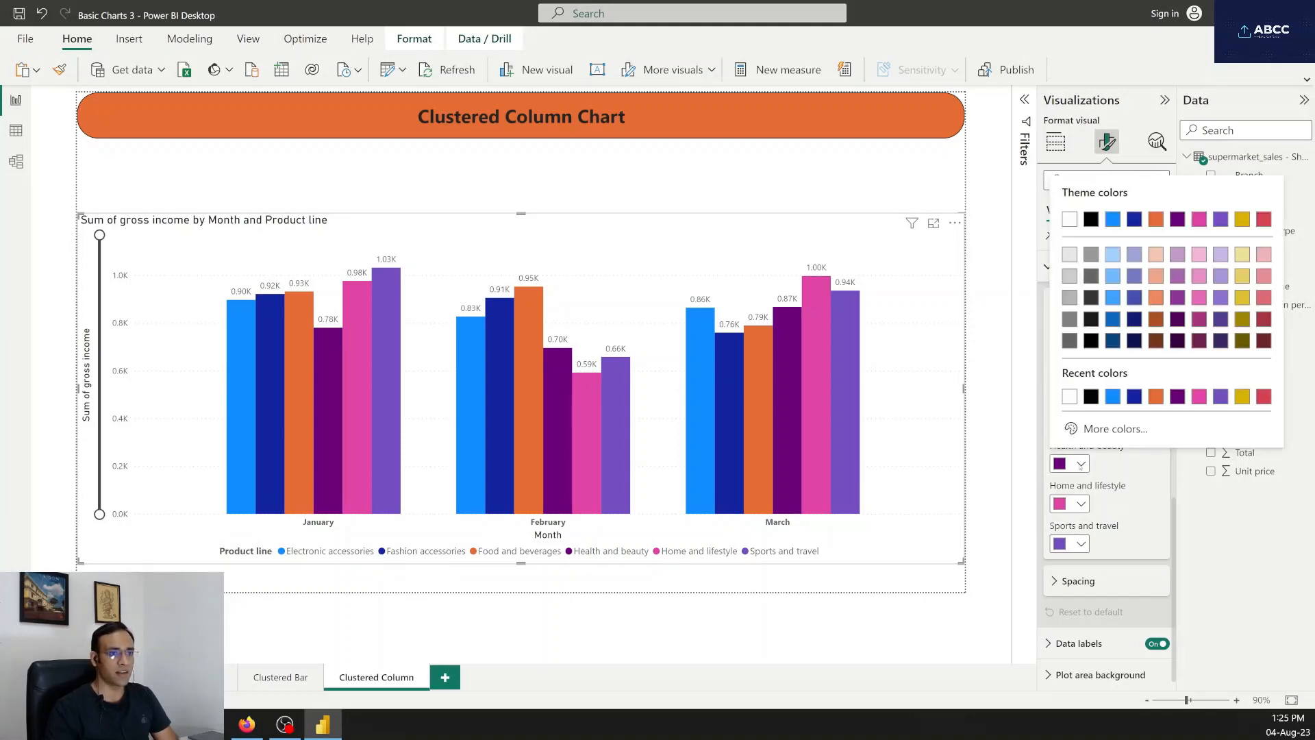
{"action": "left_click", "coordinate": [1090, 299]}
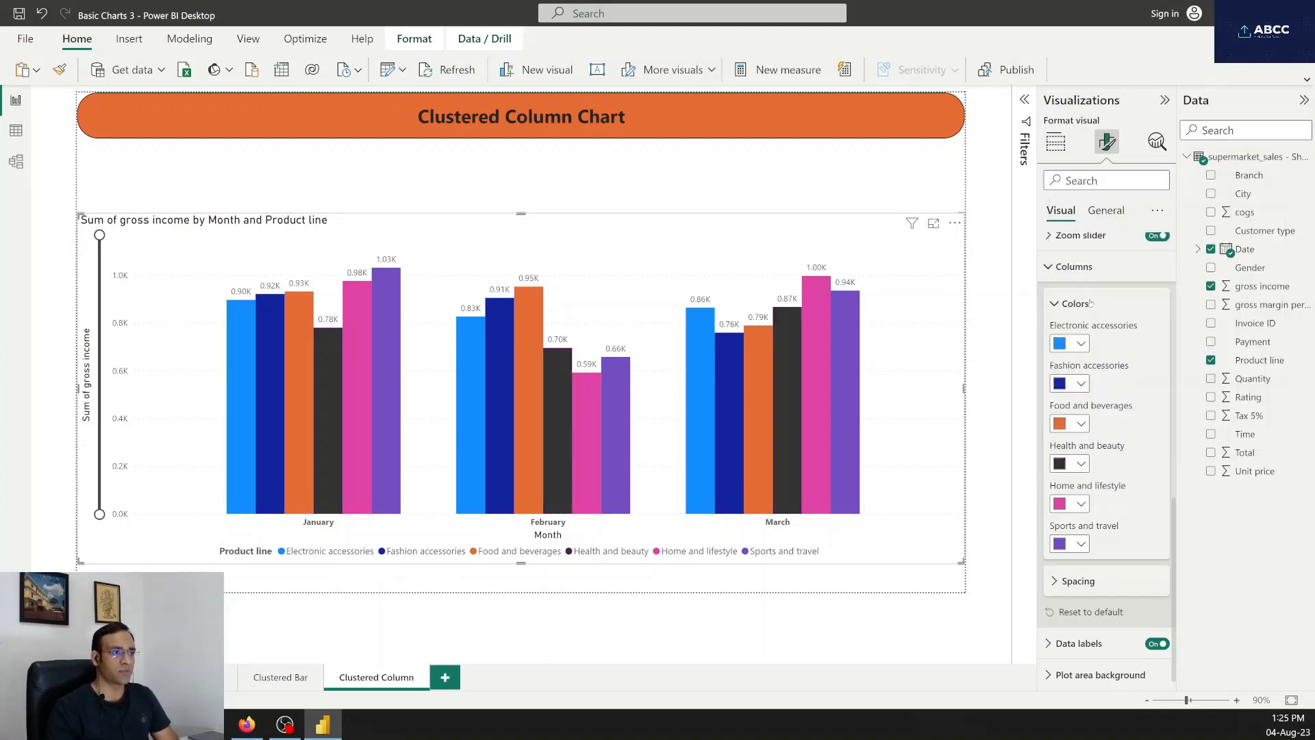
{"action": "left_click", "coordinate": [1055, 303]}
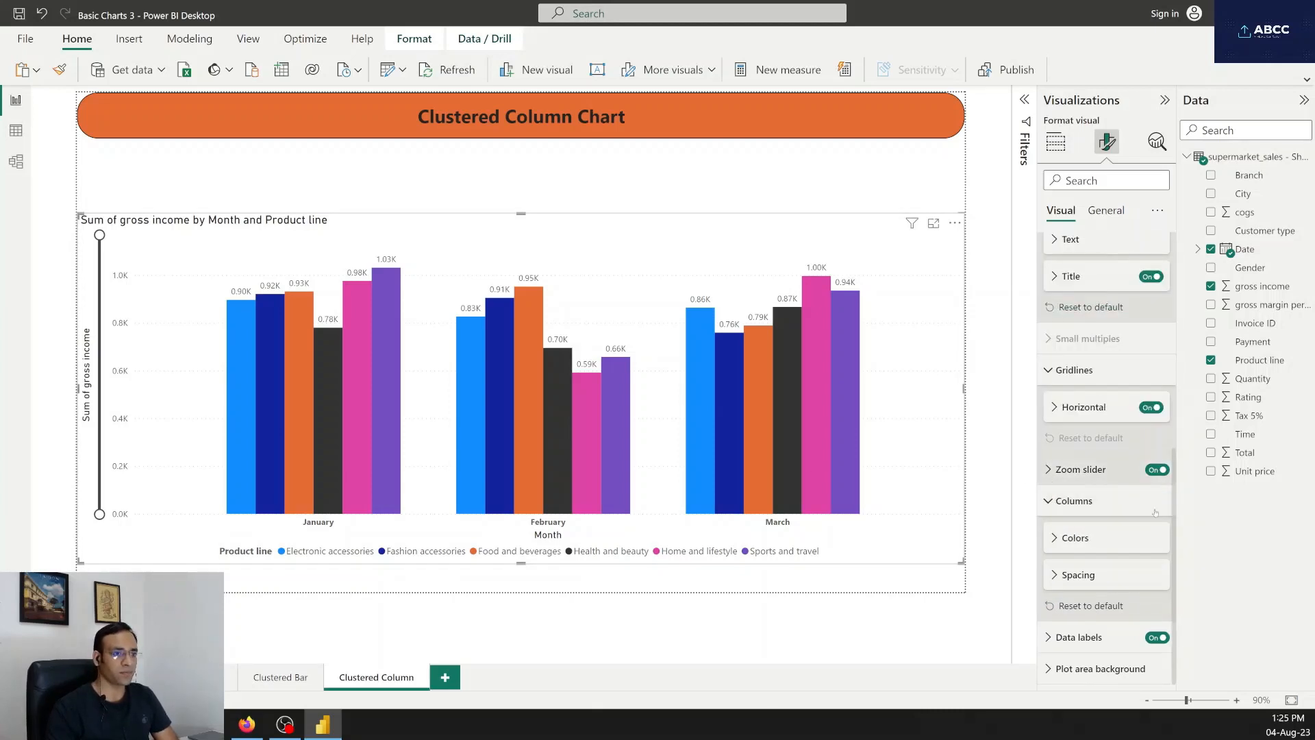
- Set the inner padding of the columns to 19 px
{"action": "left_click", "coordinate": [1055, 574]}
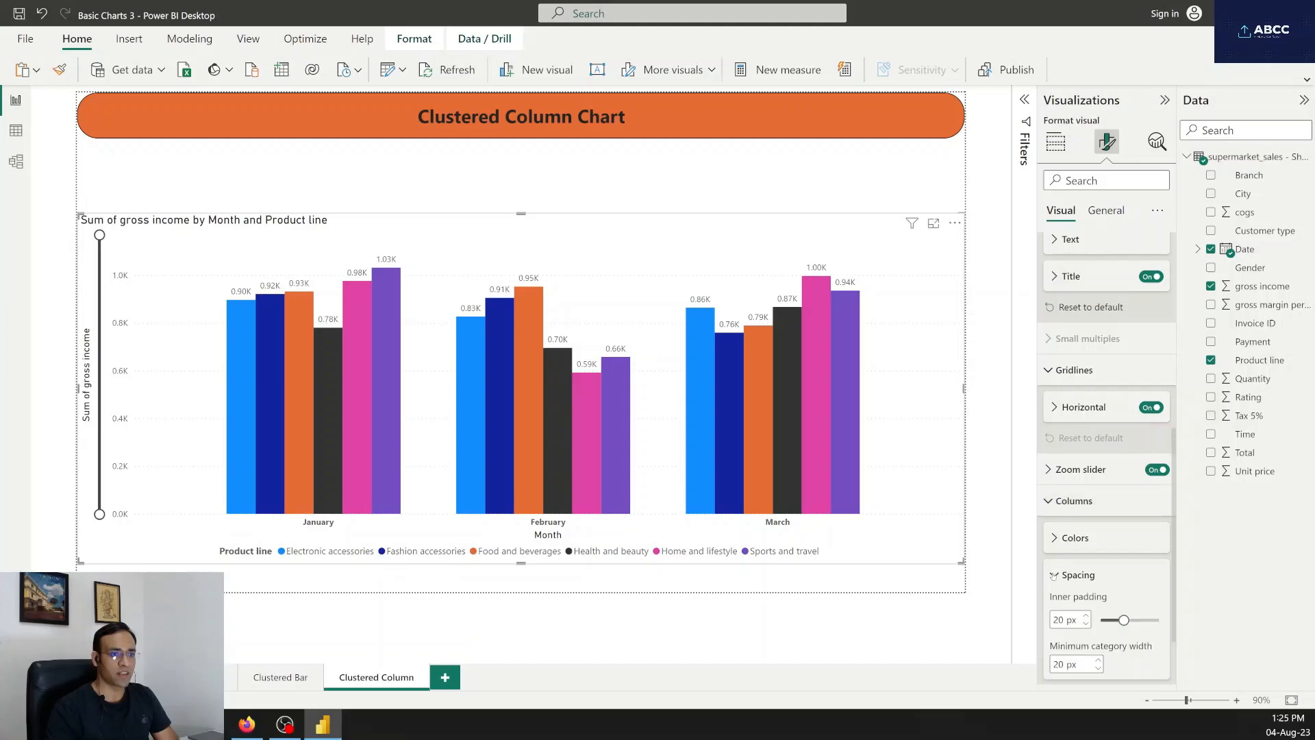
{"action": "mouse_move", "coordinate": [1124, 531]}
{"action": "left_mouse_down"}
{"action": "mouse_move", "coordinate": [1140, 531]}
{"action": "mouse_move", "coordinate": [1123, 532]}
{"action": "left_mouse_up"}
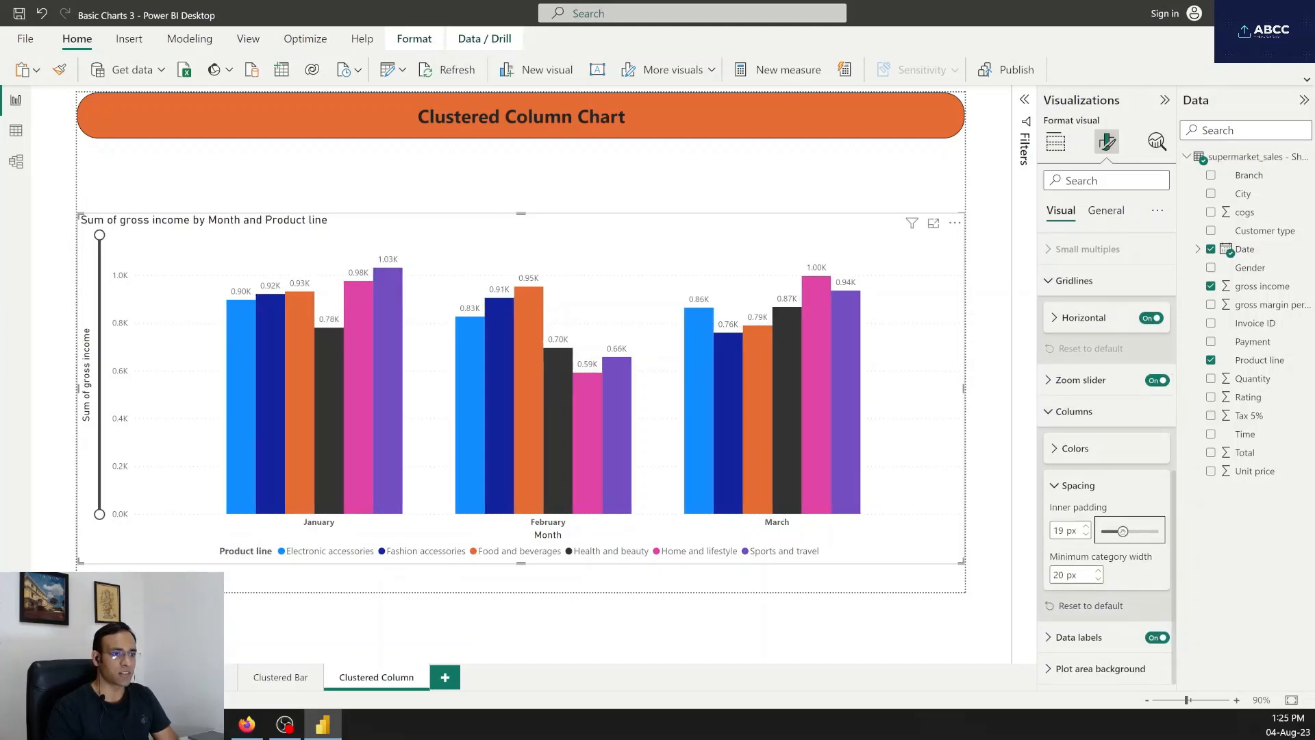
{"action": "left_click", "coordinate": [1056, 488]}
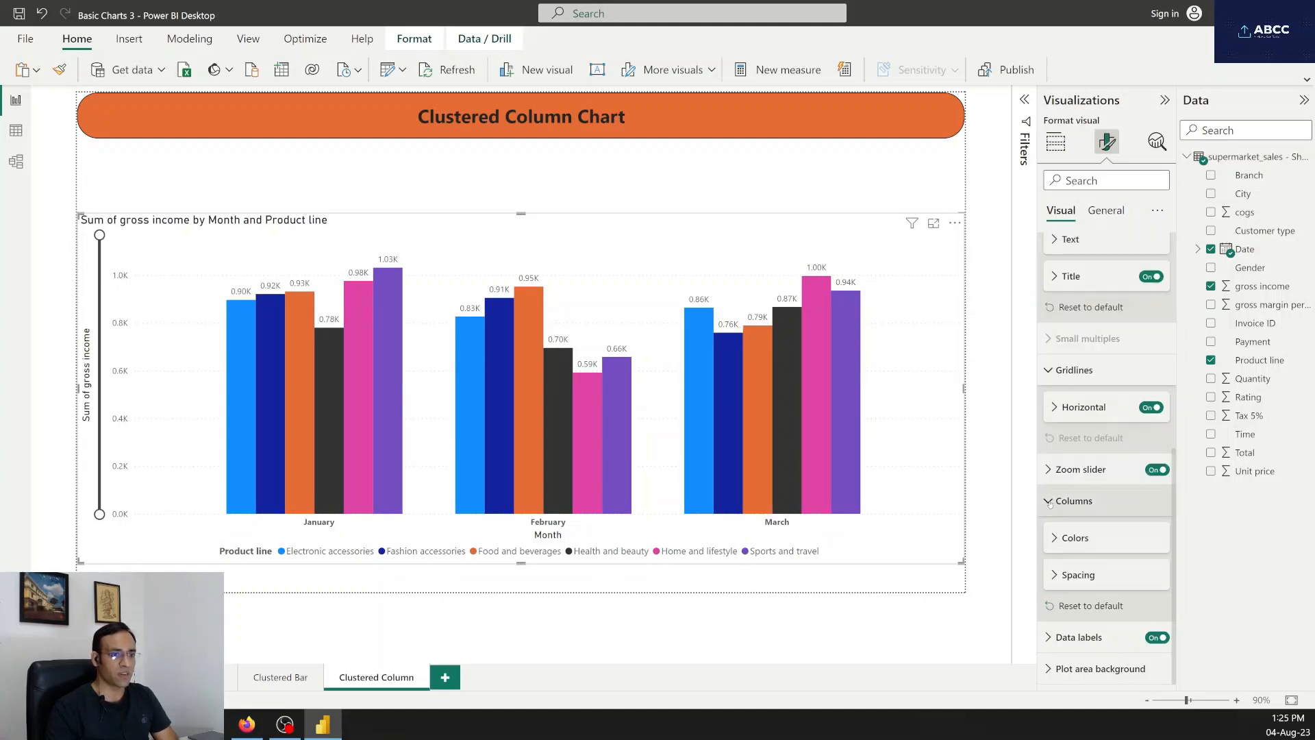
{"action": "left_click", "coordinate": [1050, 502]}
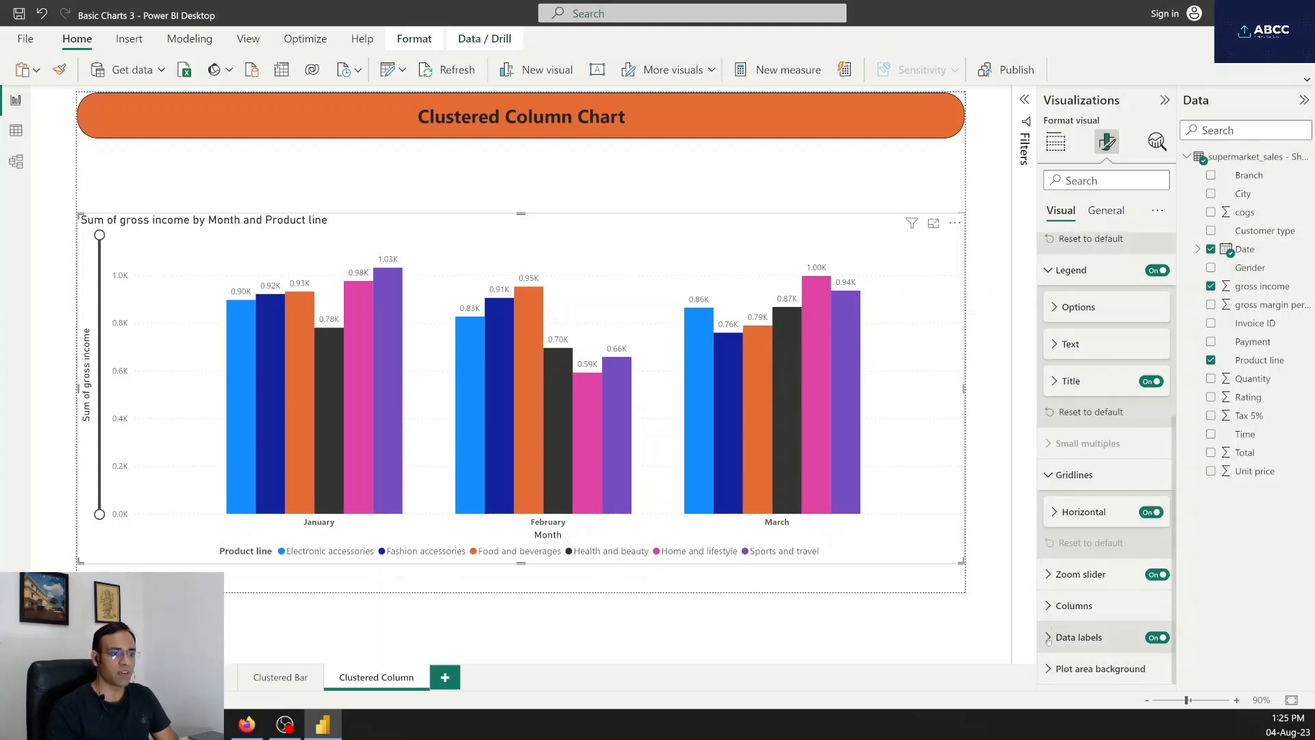
- Turn off the data labels for only the Fashion accessories series
{"action": "left_click", "coordinate": [1079, 632]}
{"action": "scroll", "coordinate": [1080, 611], "scroll_direction": "down", "scroll_amount": 3}
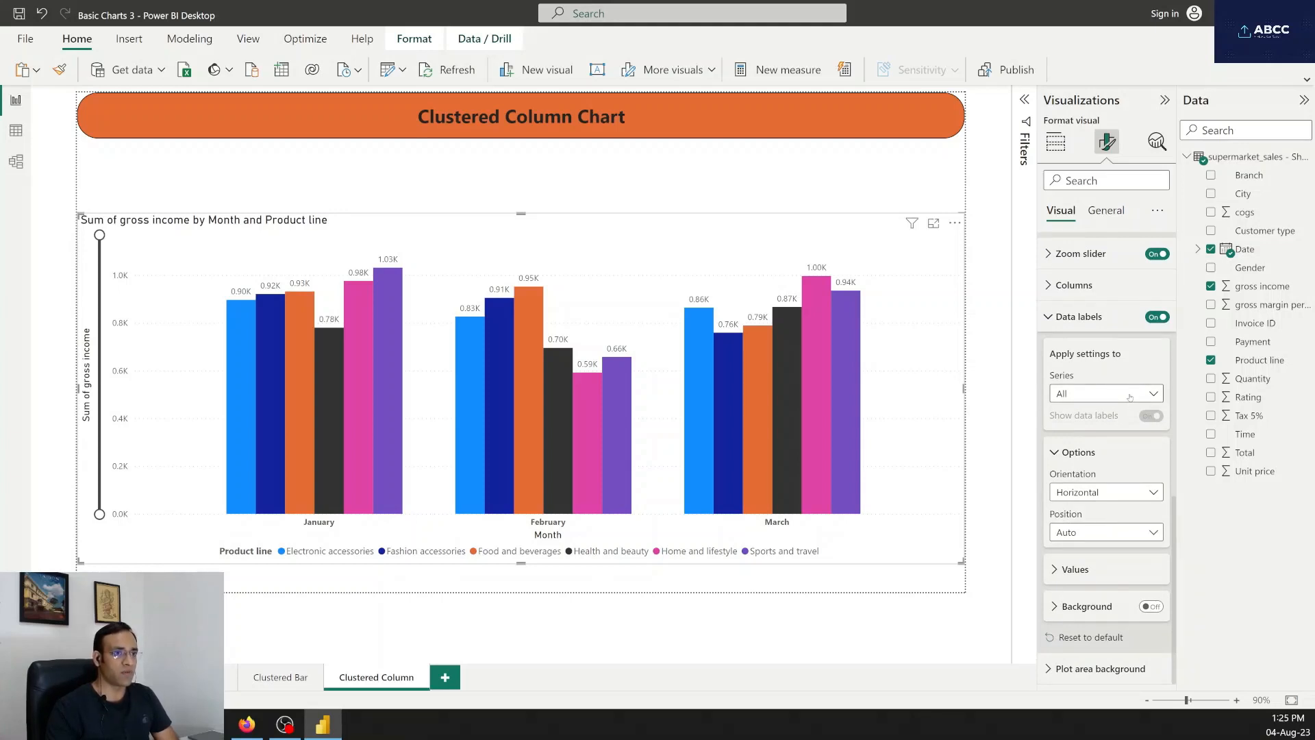
{"action": "left_click", "coordinate": [1129, 396]}
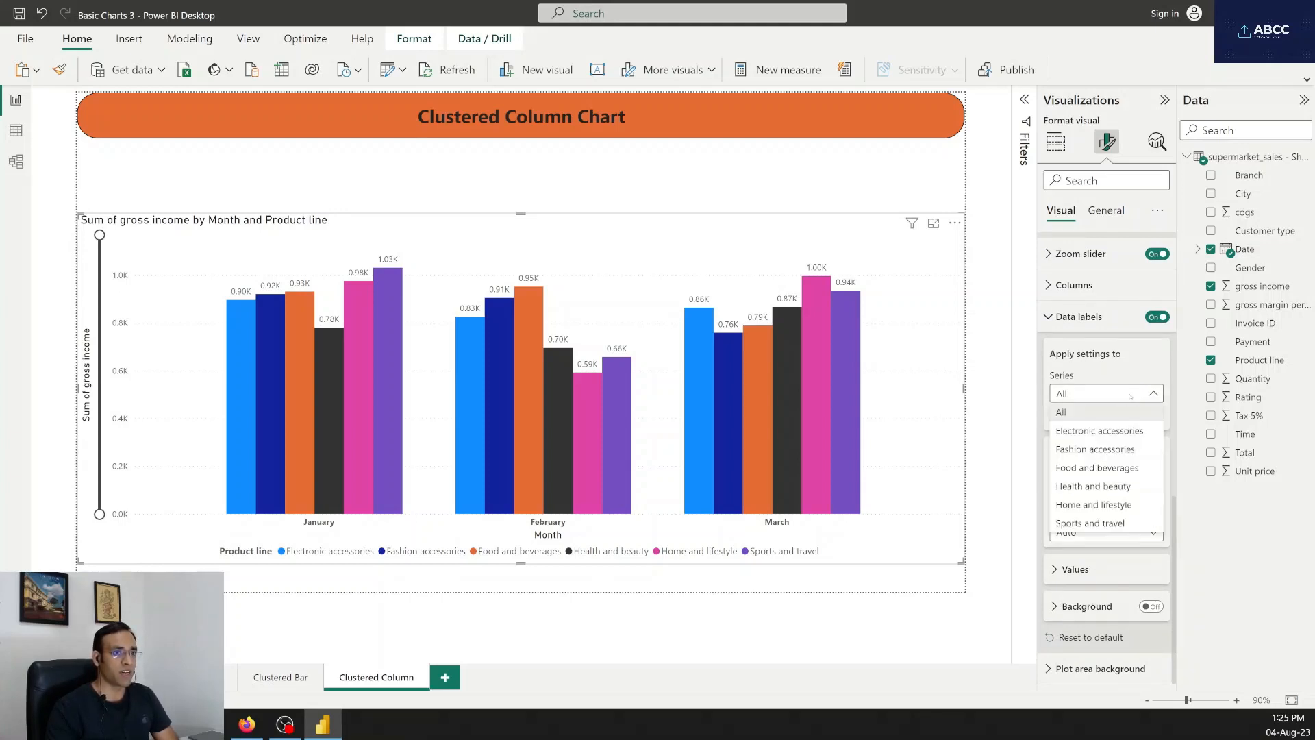
{"action": "left_click", "coordinate": [1121, 430]}
{"action": "left_click", "coordinate": [1118, 392]}
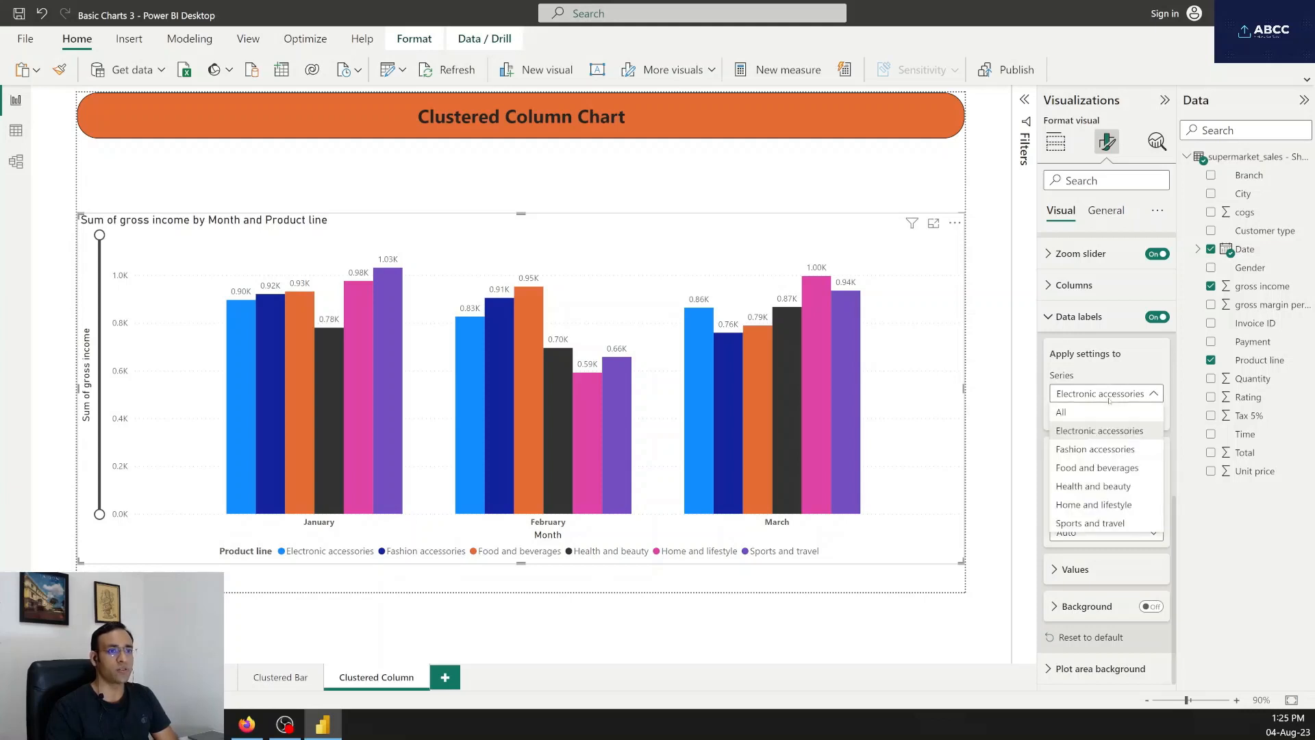
{"action": "left_click", "coordinate": [1095, 448]}
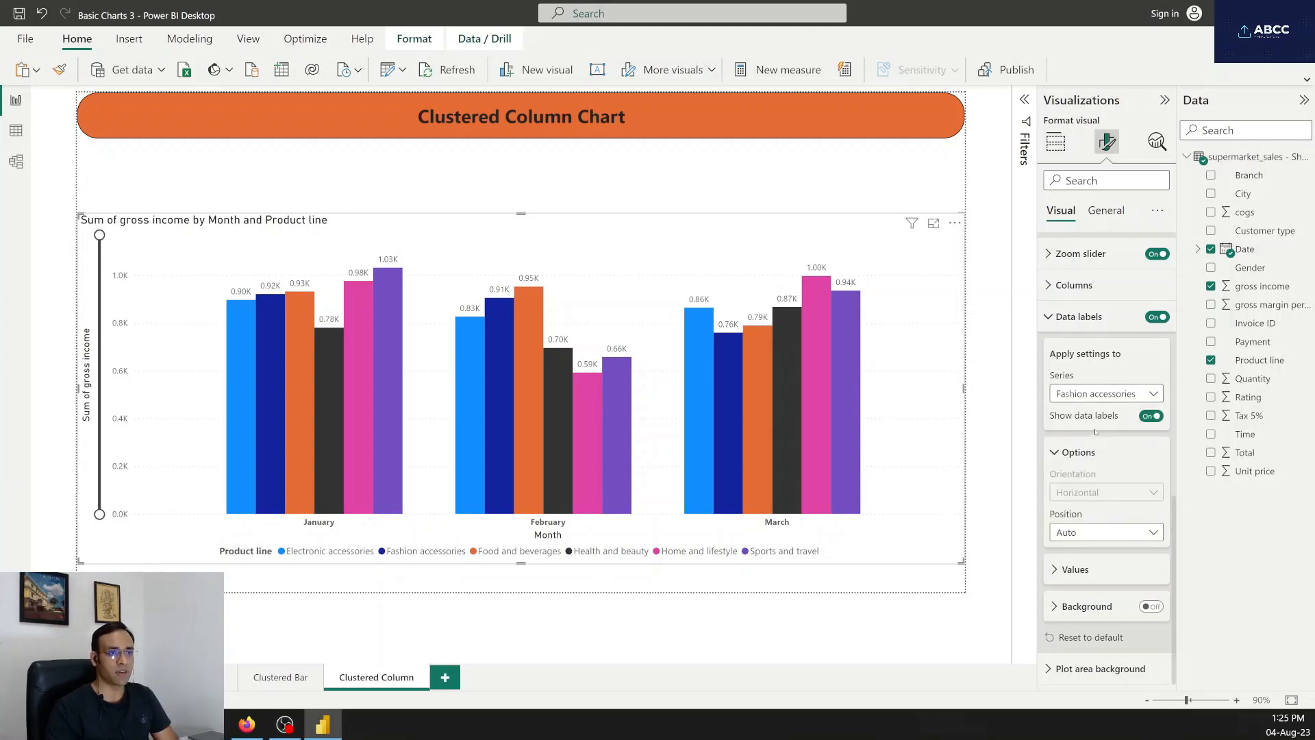
{"action": "left_click", "coordinate": [1151, 417]}
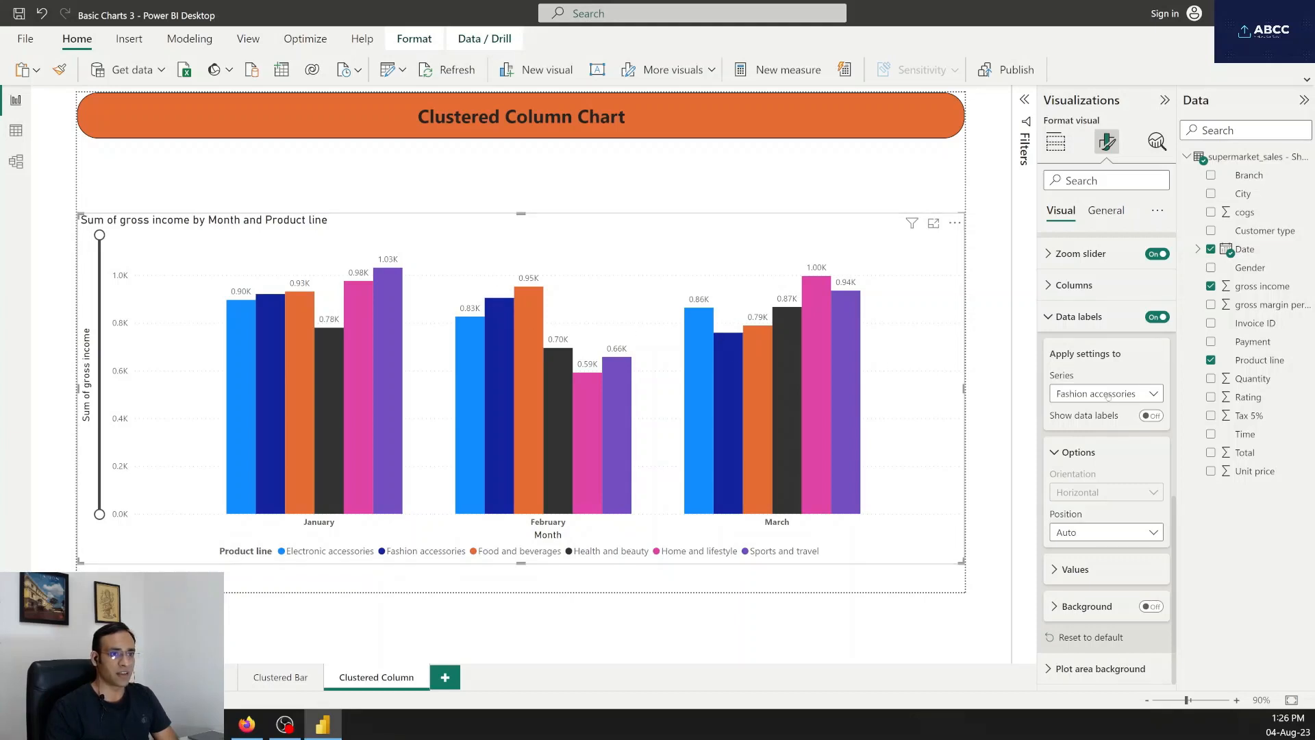
- Try the Thousands and Millions display units for the Fashion accessories data labels, and return the setting to Auto
{"action": "left_click", "coordinate": [1053, 569]}
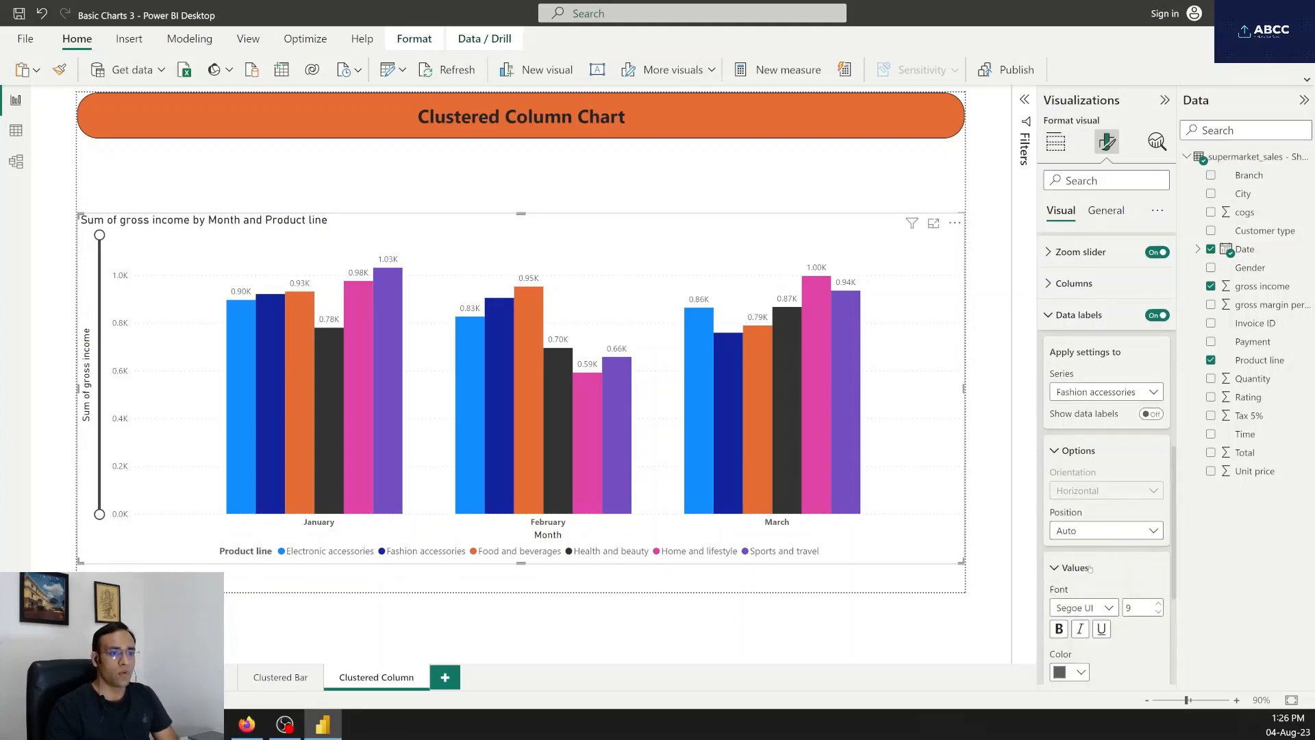
{"action": "scroll", "coordinate": [1115, 451], "scroll_direction": "down", "scroll_amount": 4}
{"action": "left_click", "coordinate": [1114, 450]}
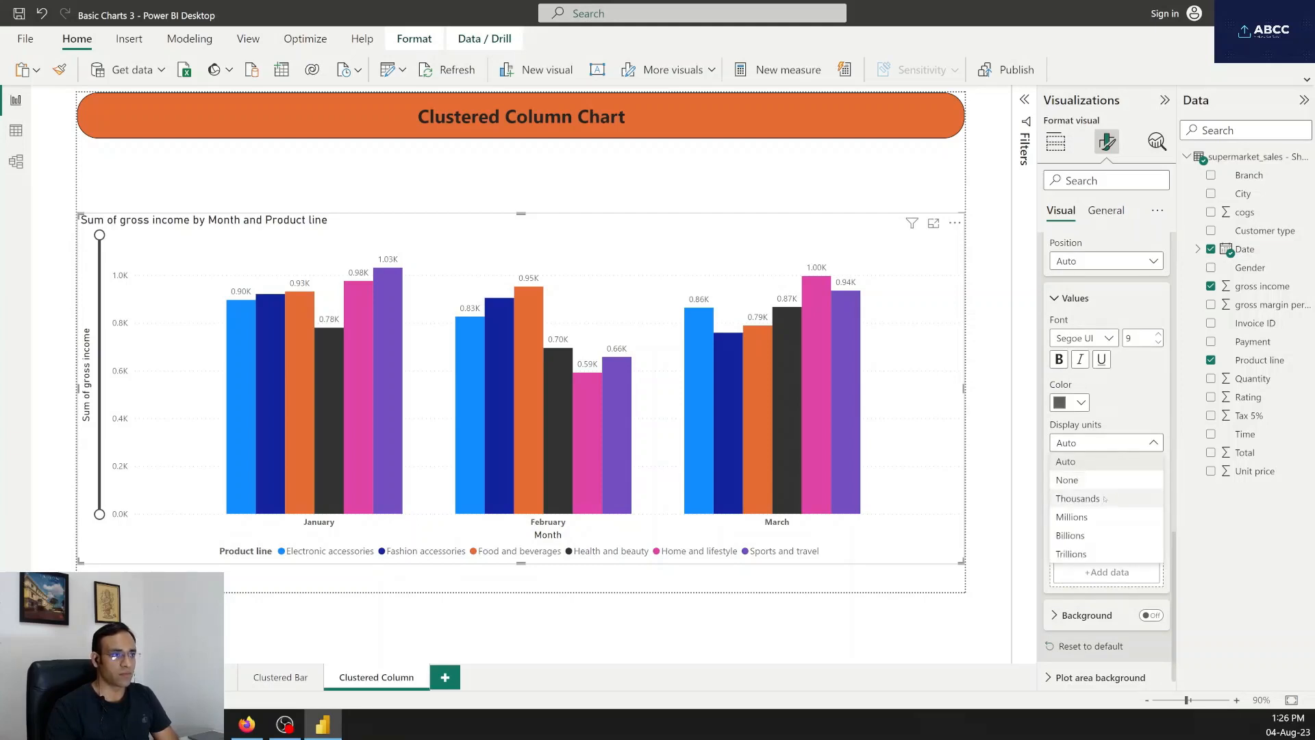
{"action": "left_click", "coordinate": [1104, 500]}
{"action": "left_click", "coordinate": [1104, 445]}
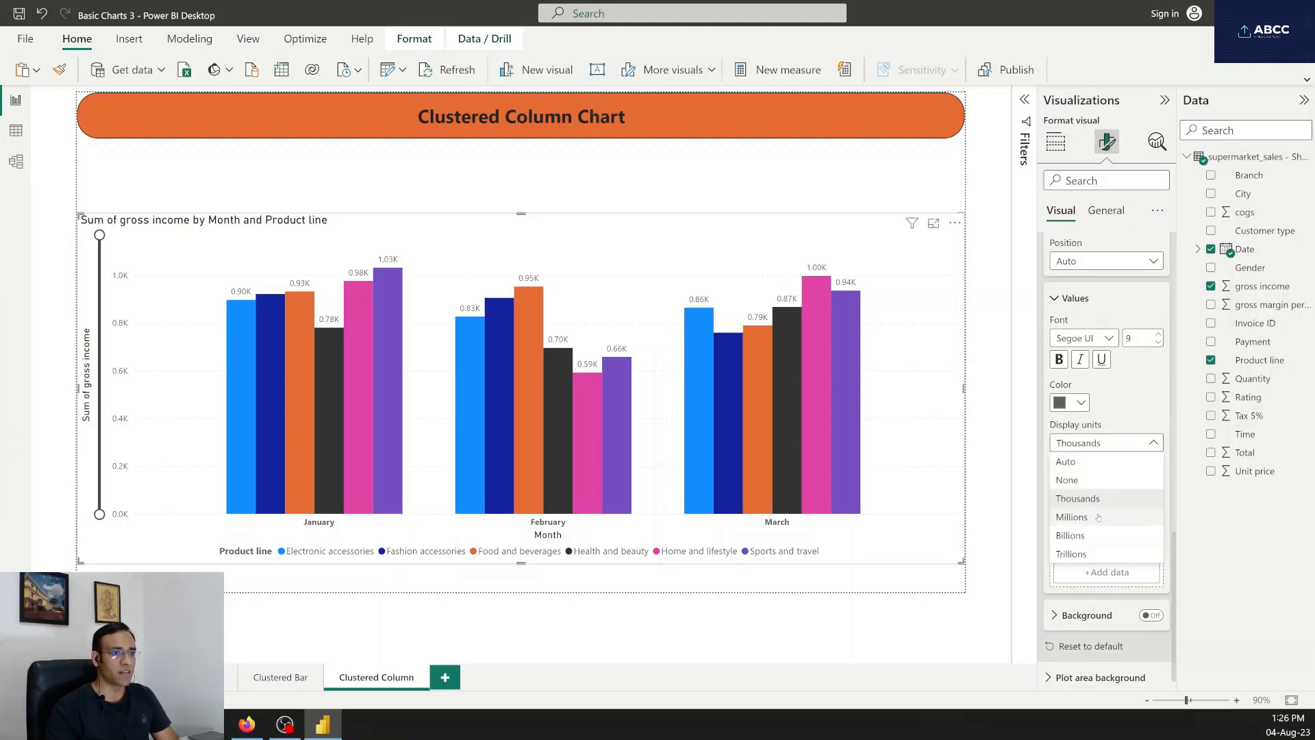
{"action": "left_click", "coordinate": [1098, 518]}
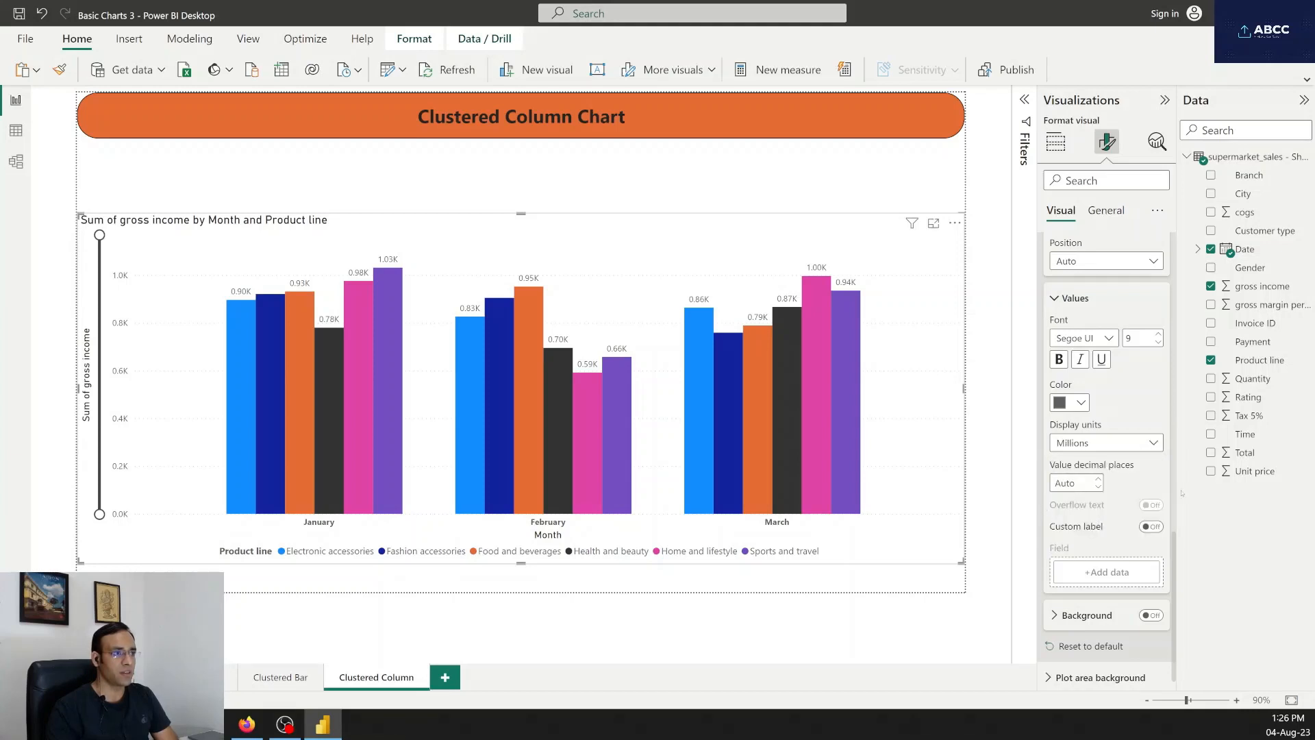
{"action": "left_click", "coordinate": [1125, 445]}
{"action": "left_click", "coordinate": [1105, 466]}
- Switch the data label settings back to All series and look over their value options
{"action": "scroll", "coordinate": [1058, 398], "scroll_direction": "up", "scroll_amount": 4}
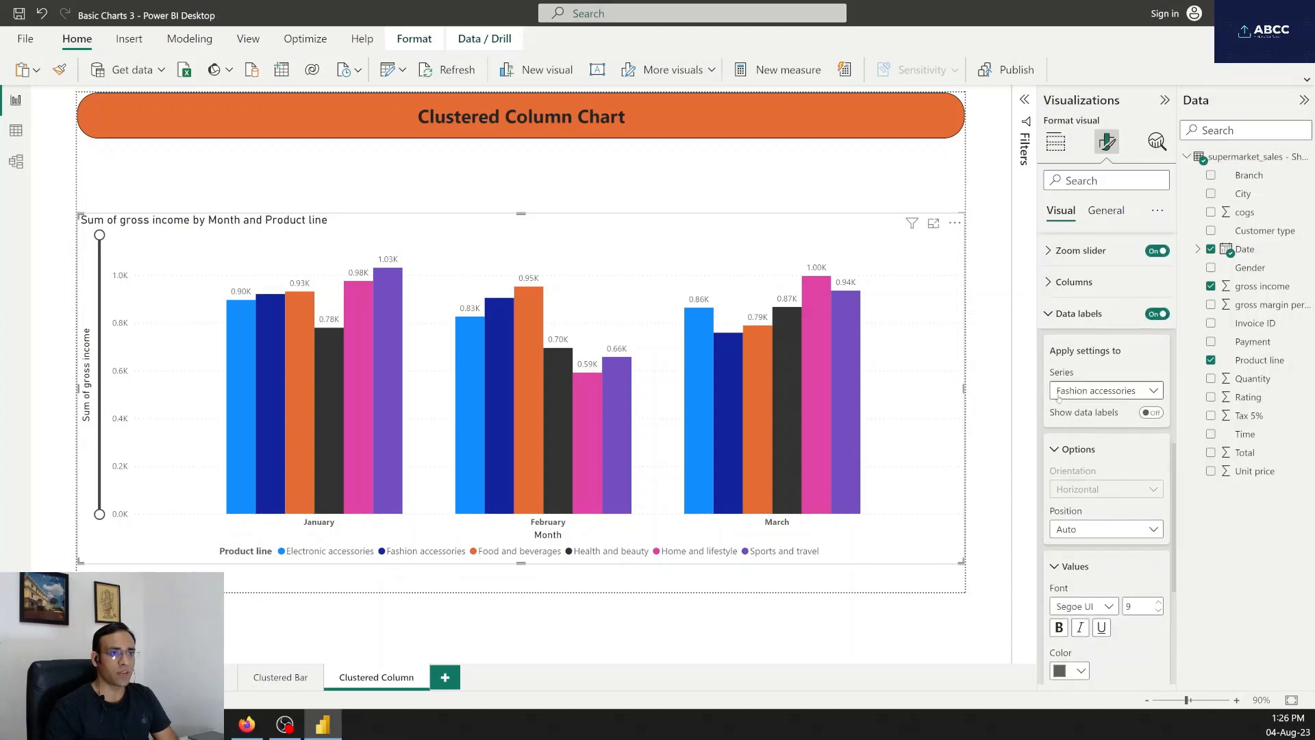
{"action": "left_click", "coordinate": [1079, 395]}
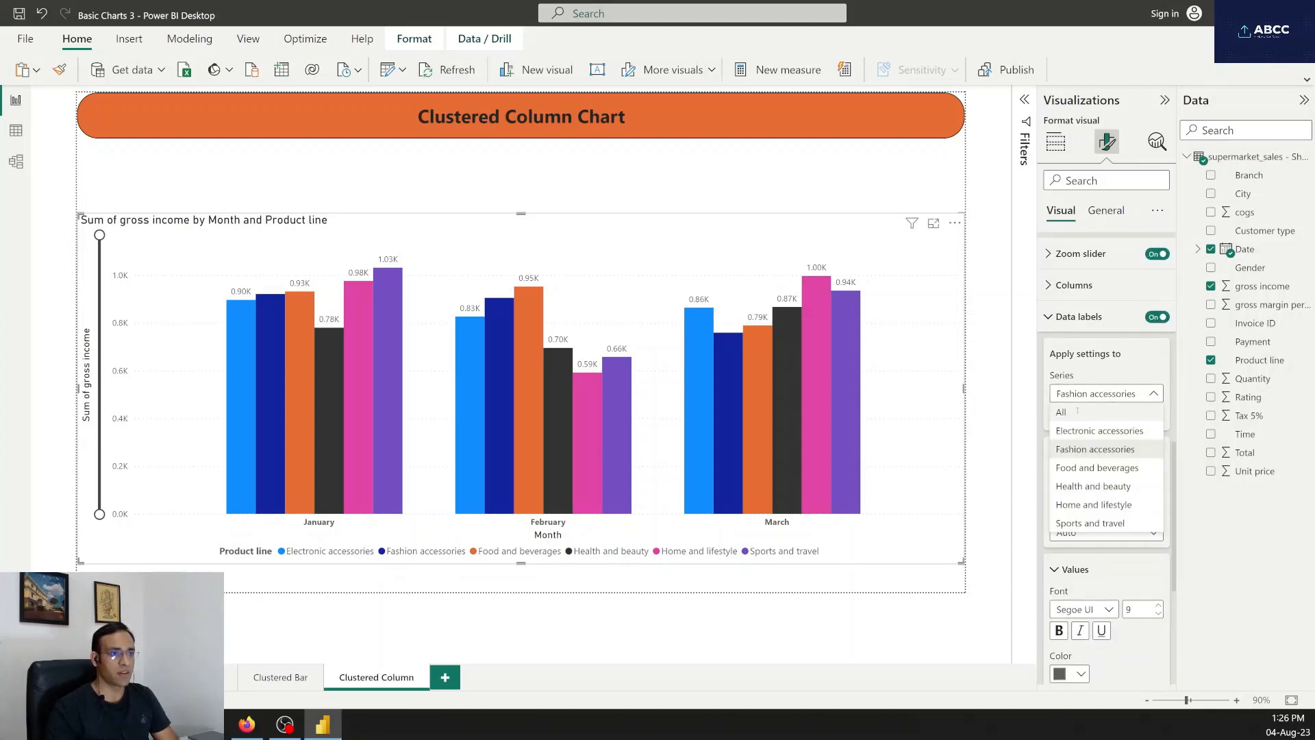
{"action": "left_click", "coordinate": [1079, 413]}
{"action": "scroll", "coordinate": [1105, 466], "scroll_direction": "down", "scroll_amount": 3}
{"action": "scroll", "coordinate": [1107, 469], "scroll_direction": "down", "scroll_amount": 3}
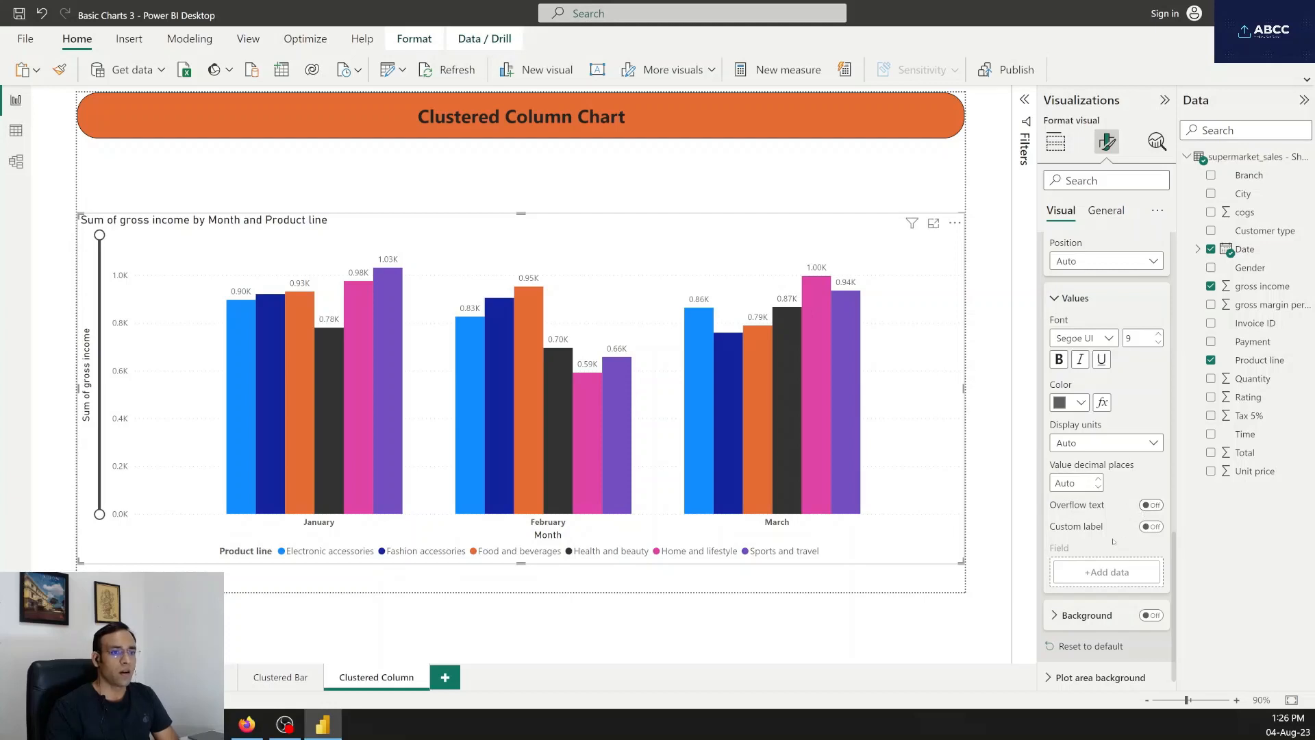
{"action": "scroll", "coordinate": [1097, 541], "scroll_direction": "down", "scroll_amount": 1}
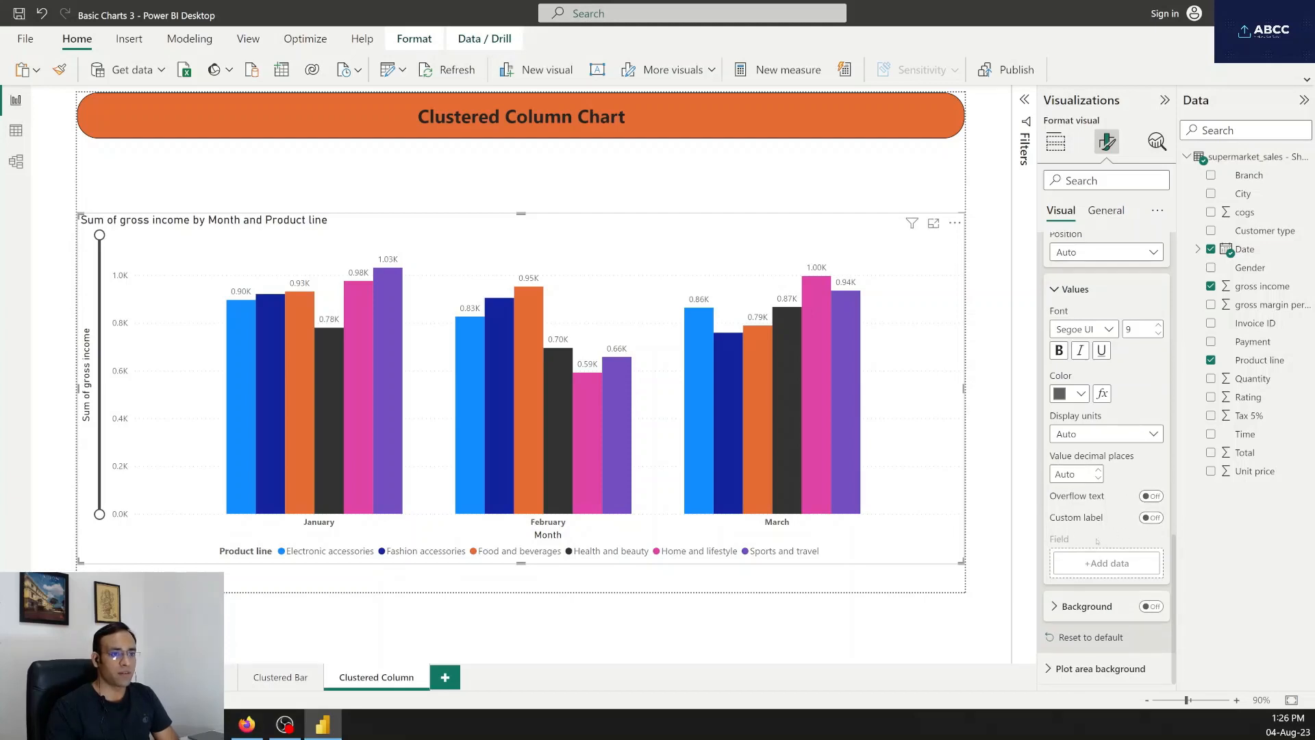
{"action": "left_click", "coordinate": [1055, 290]}
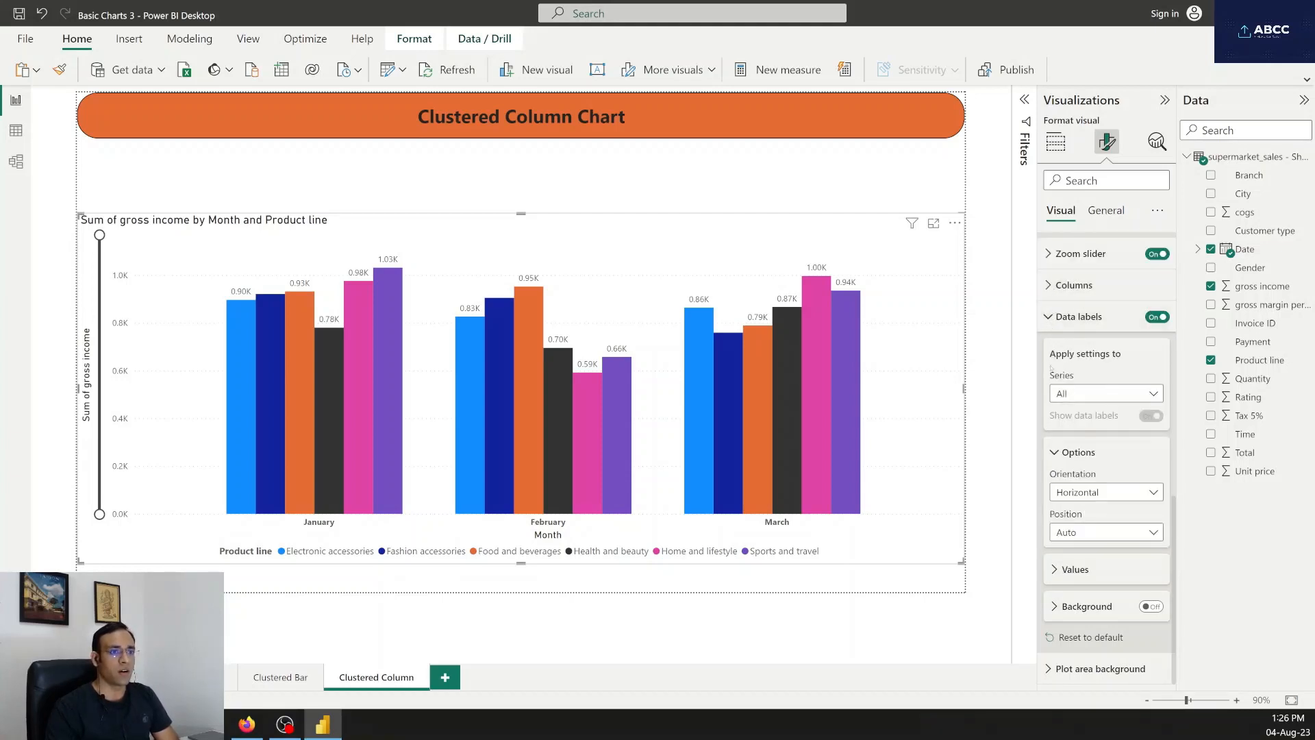
- Turn on a background for all data labels and set its transparency to 55%
{"action": "left_click", "coordinate": [1059, 607]}
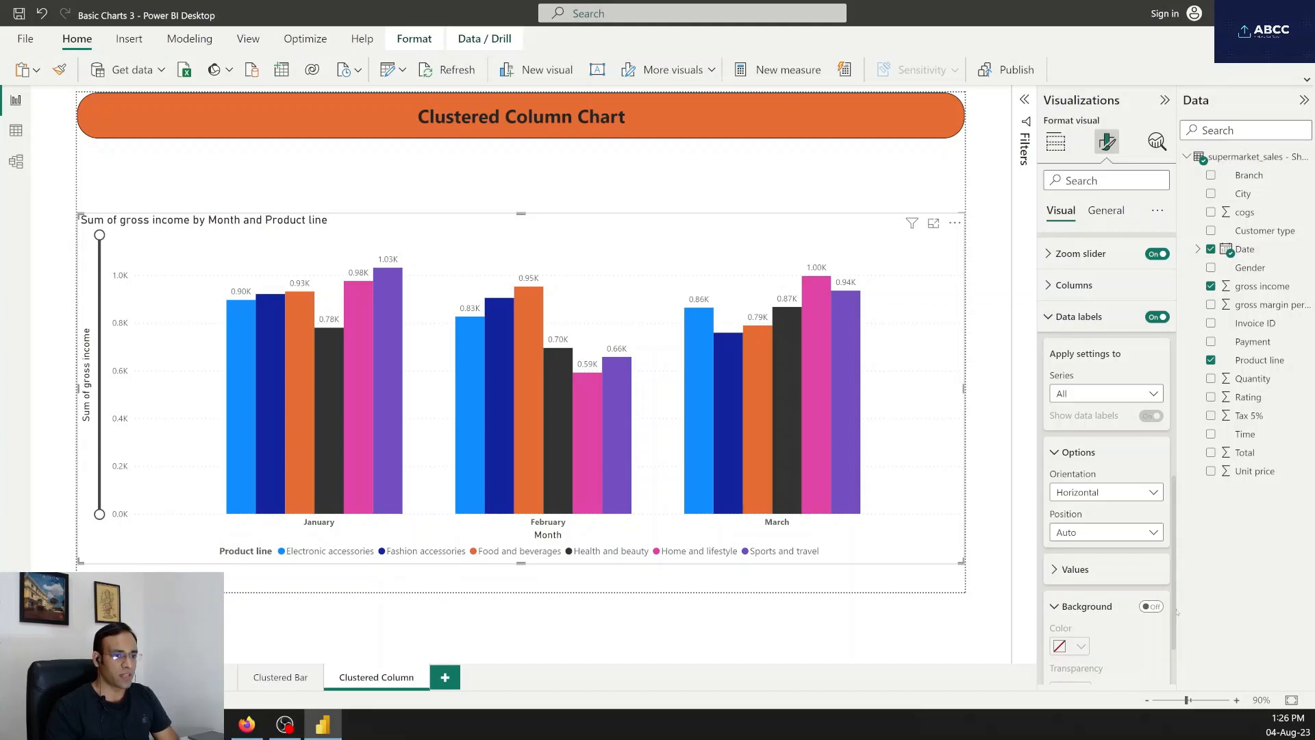
{"action": "left_click", "coordinate": [1152, 607]}
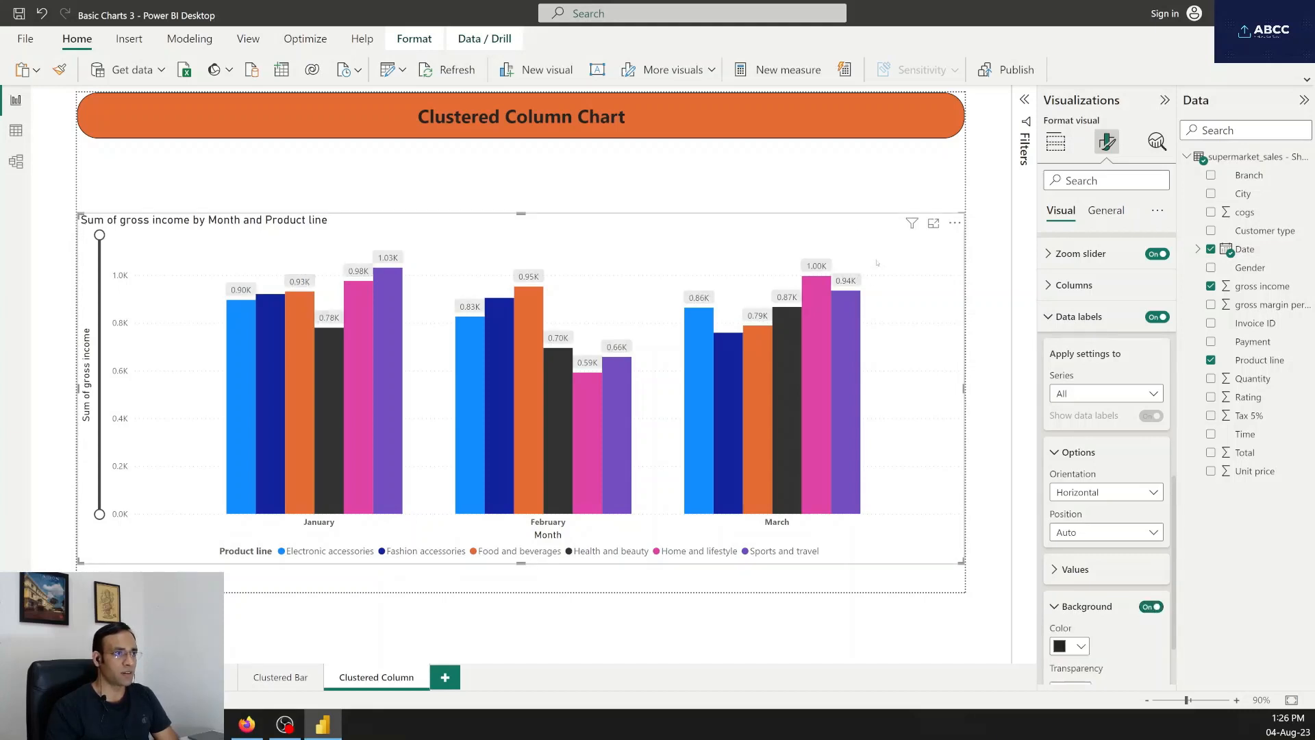
{"action": "scroll", "coordinate": [1089, 535], "scroll_direction": "down", "scroll_amount": 2}
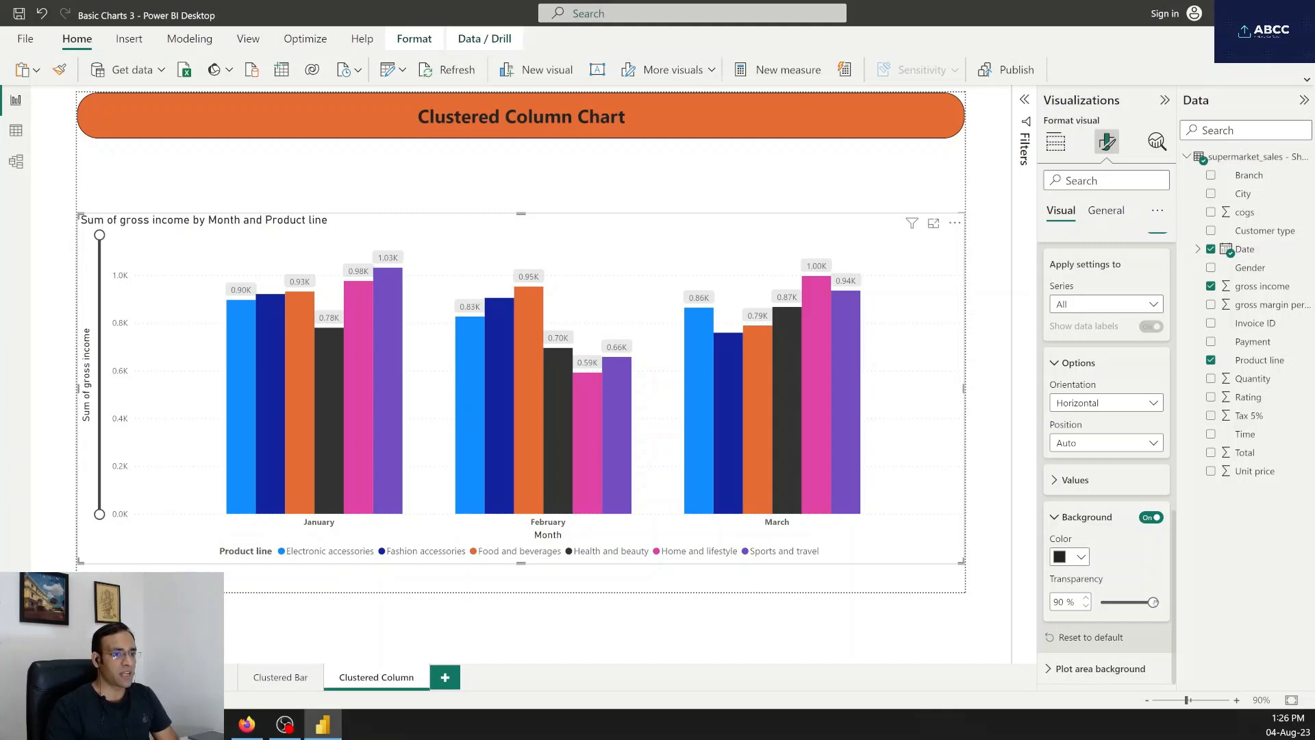
{"action": "left_click_drag", "start_coordinate": [1154, 602], "coordinate": [1133, 603]}
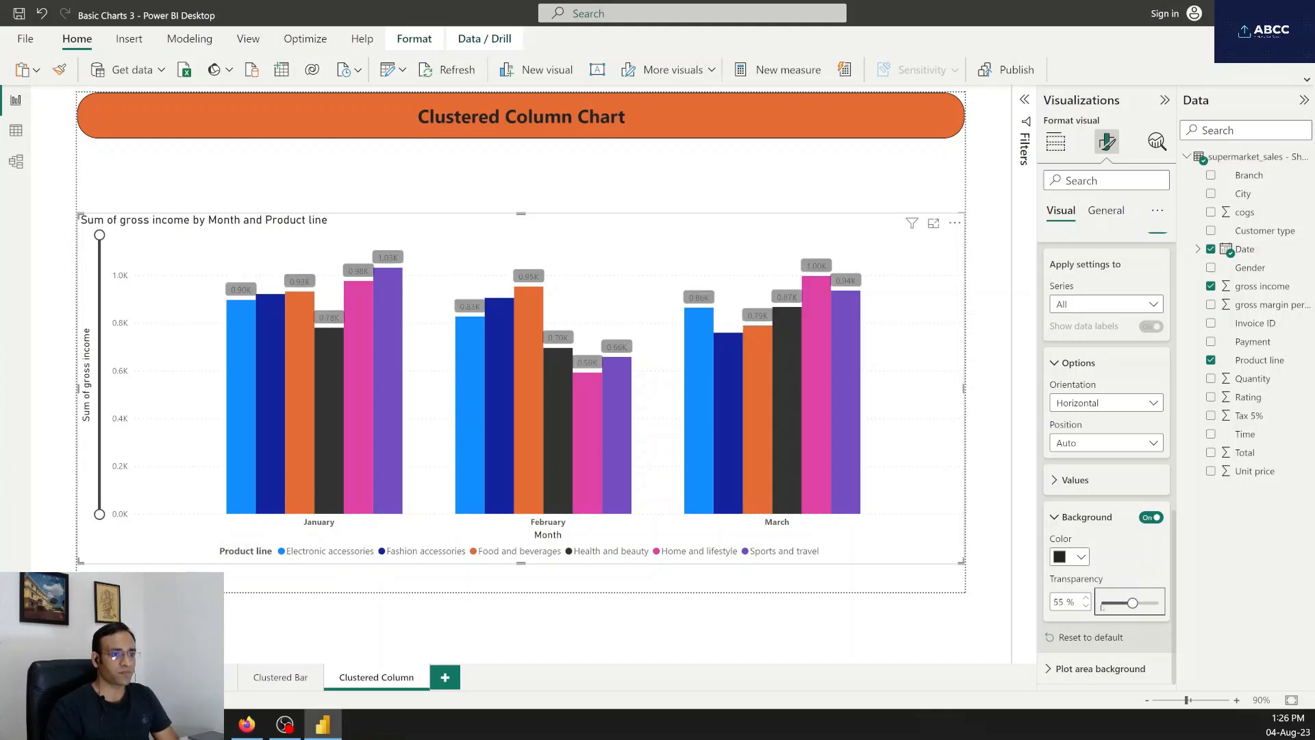
- Try white as the data label background color, settle on a black theme shade, and set its transparency to 69%
{"action": "left_click", "coordinate": [1070, 556]}
{"action": "left_click", "coordinate": [1085, 305]}
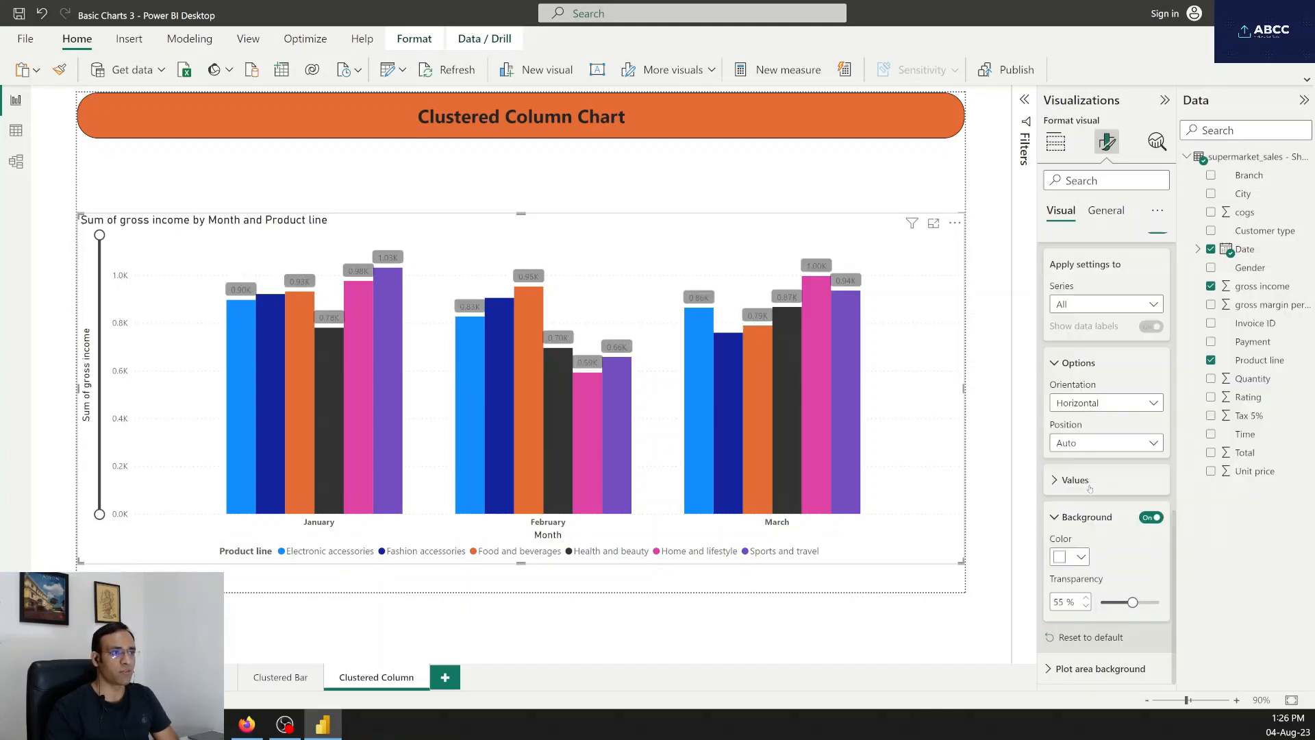
{"action": "left_click", "coordinate": [1069, 558]}
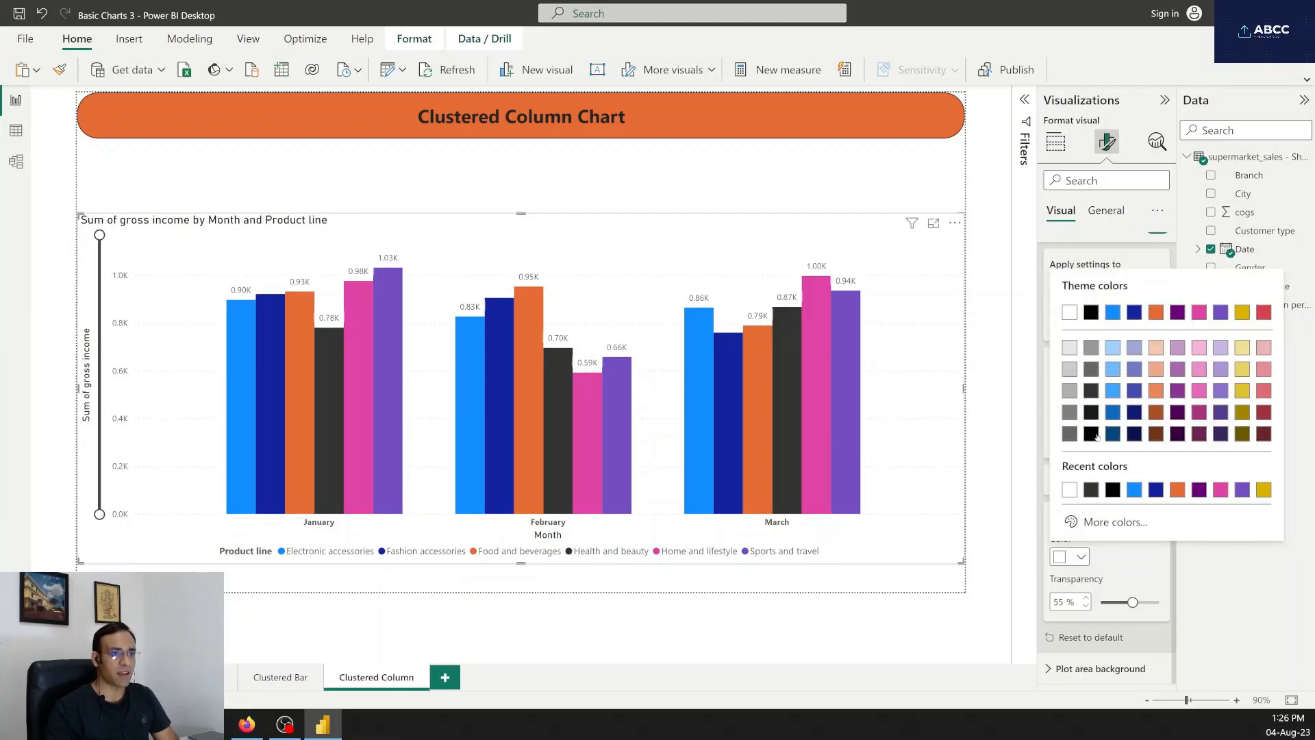
{"action": "left_click", "coordinate": [1091, 411]}
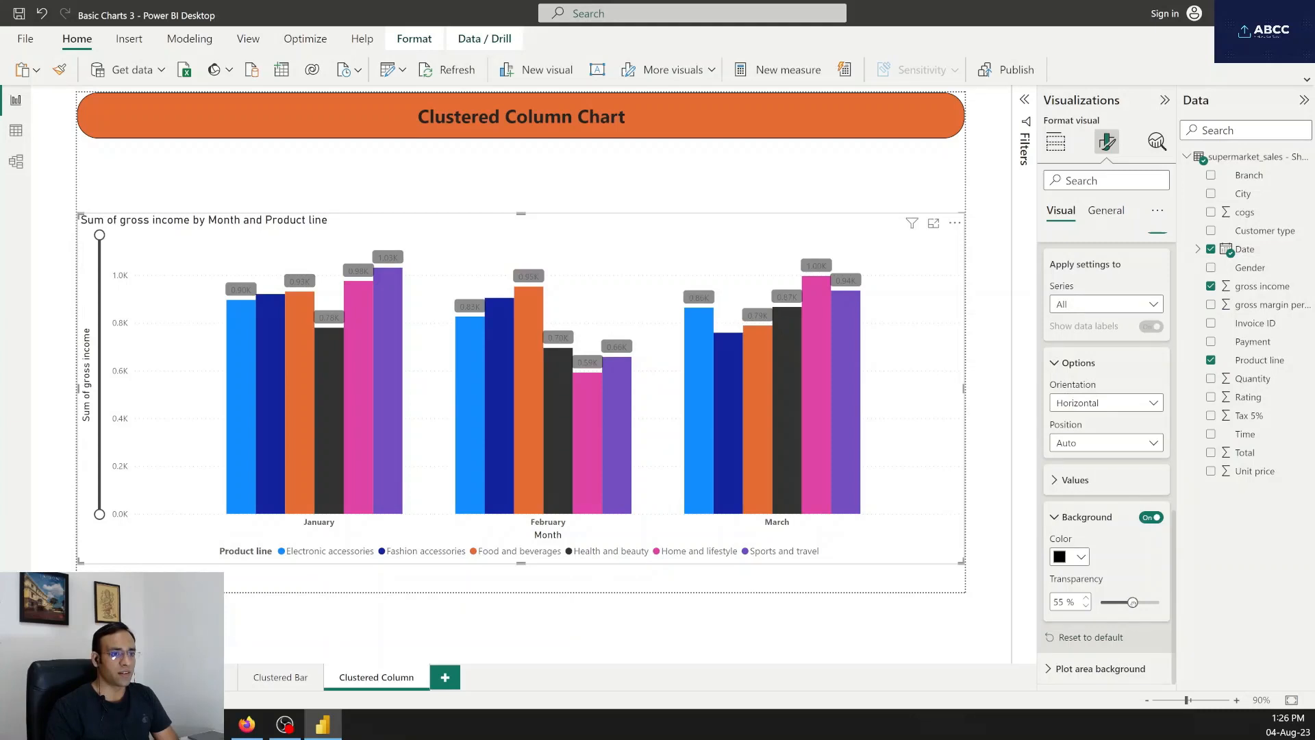
{"action": "mouse_move", "coordinate": [1133, 602]}
{"action": "left_mouse_down"}
{"action": "mouse_move", "coordinate": [1108, 609]}
{"action": "mouse_move", "coordinate": [1157, 602]}
{"action": "mouse_move", "coordinate": [1141, 603]}
{"action": "left_mouse_up"}
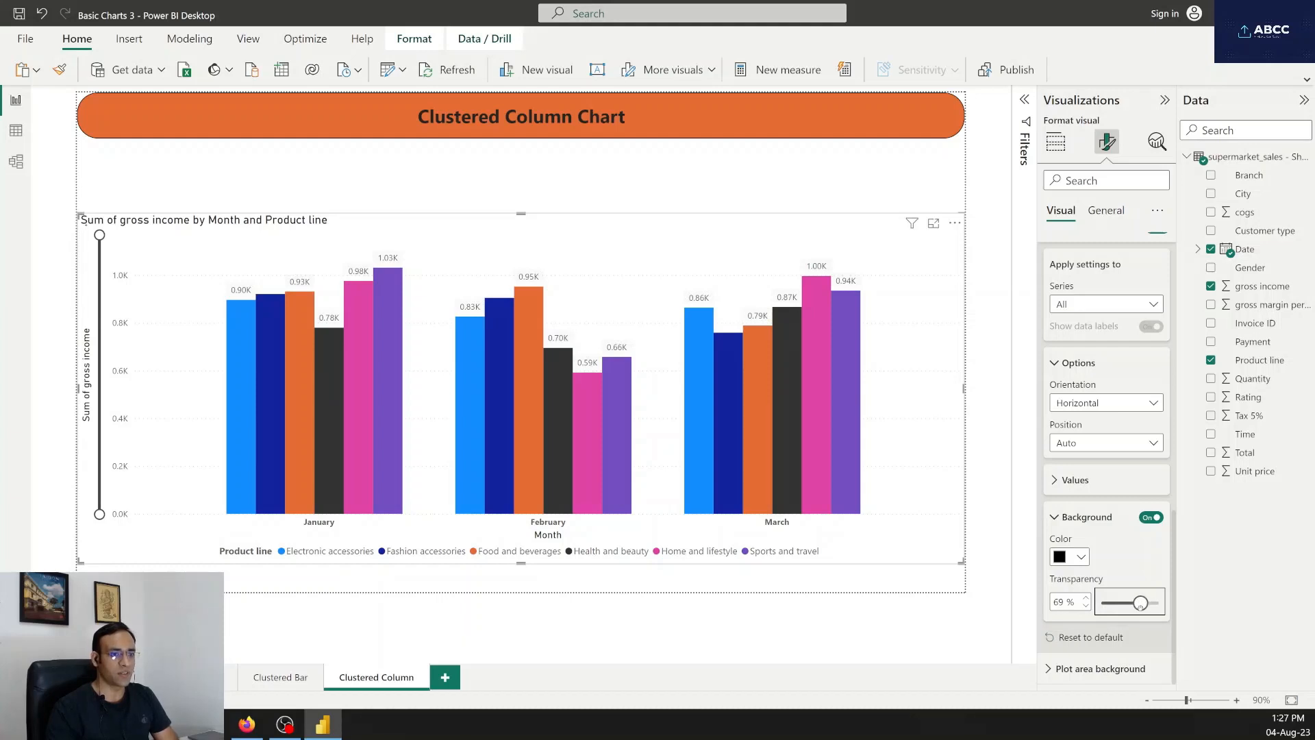
{"action": "left_click", "coordinate": [1055, 516]}
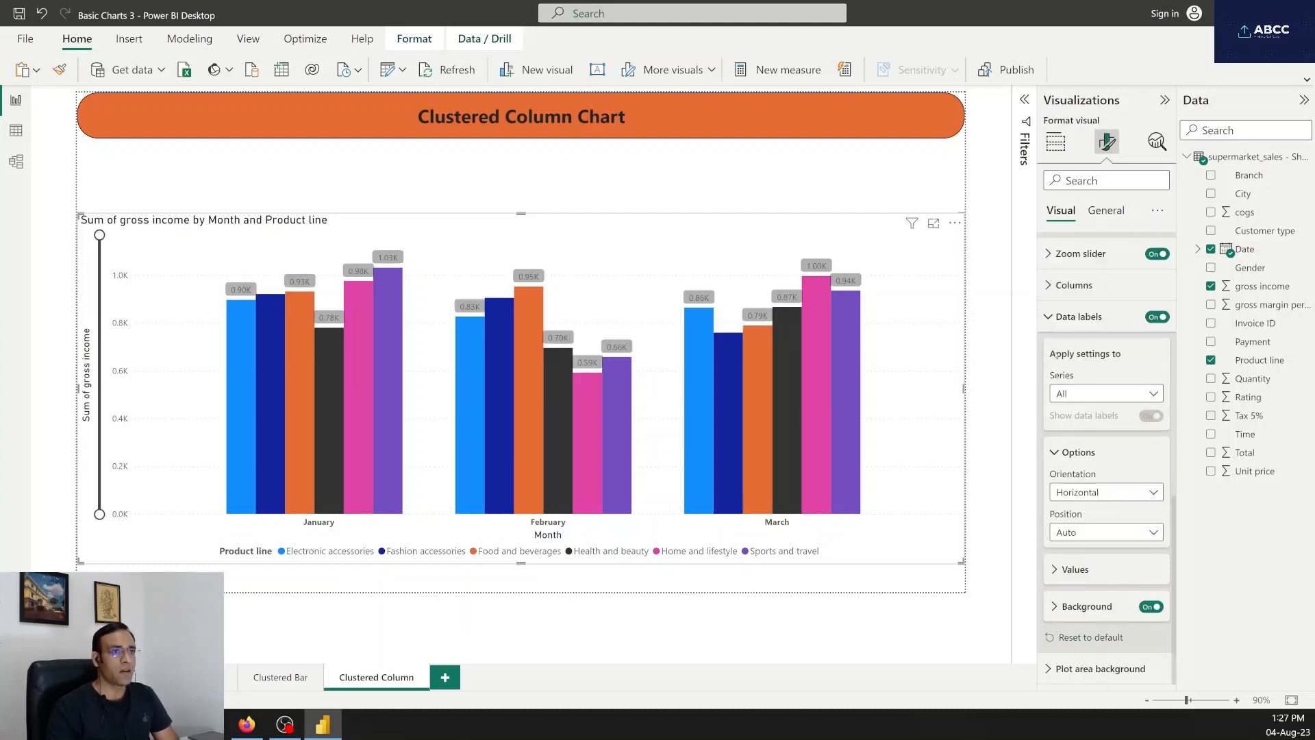
{"action": "left_click", "coordinate": [1046, 317]}
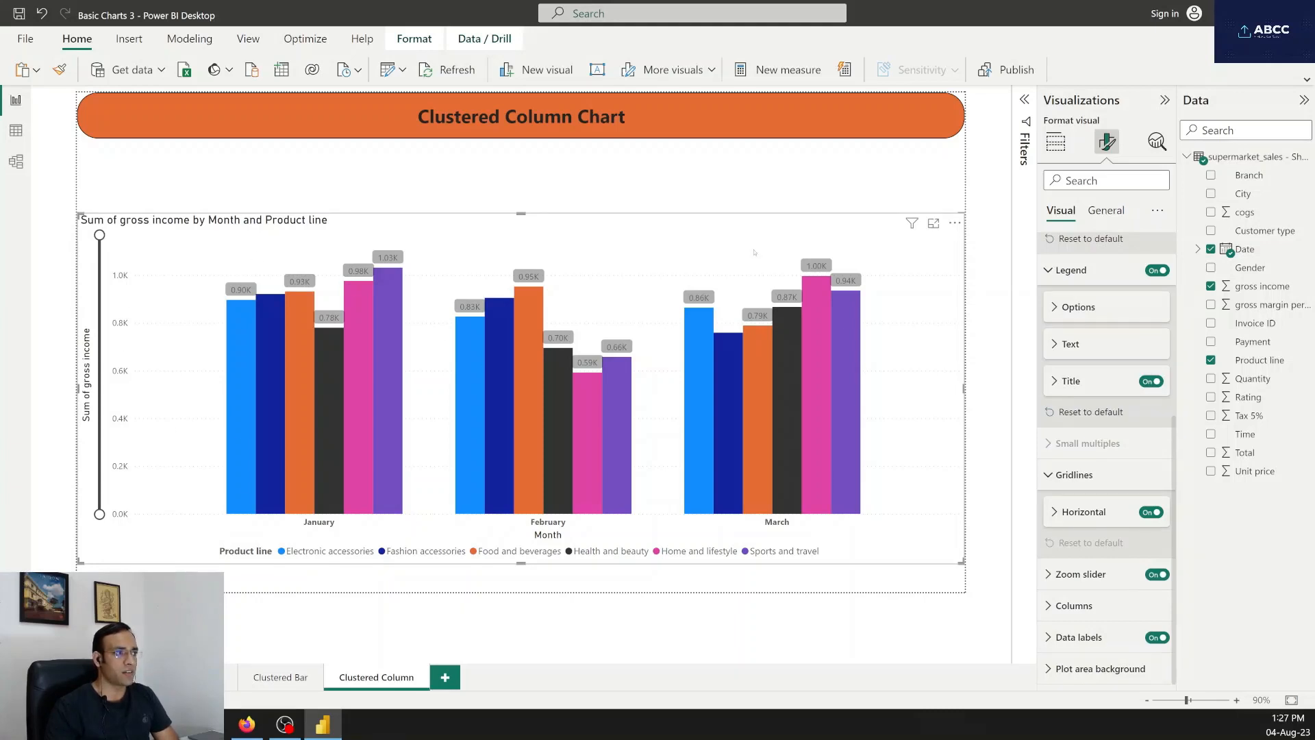
- Examine the chart's general properties, including its height and width settings
{"action": "left_click", "coordinate": [1099, 211]}
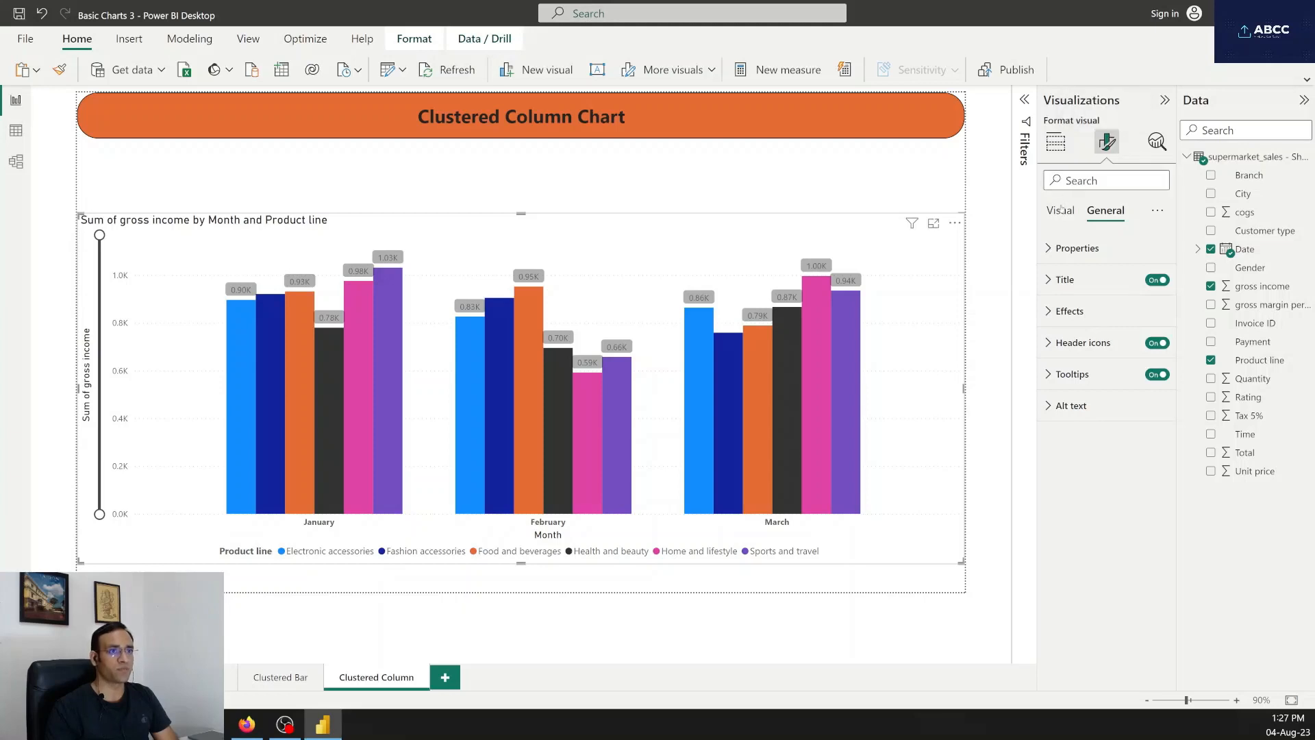
{"action": "left_click", "coordinate": [1048, 244]}
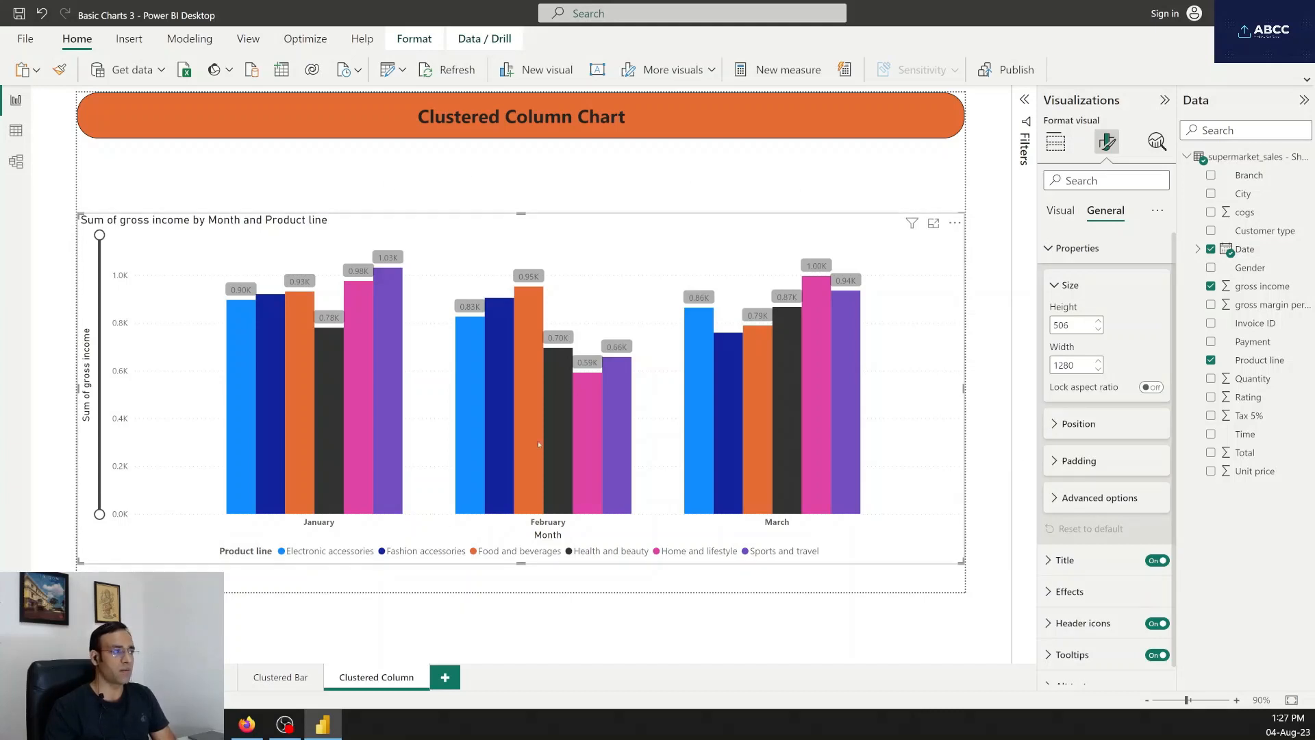
{"action": "left_click", "coordinate": [1054, 285]}
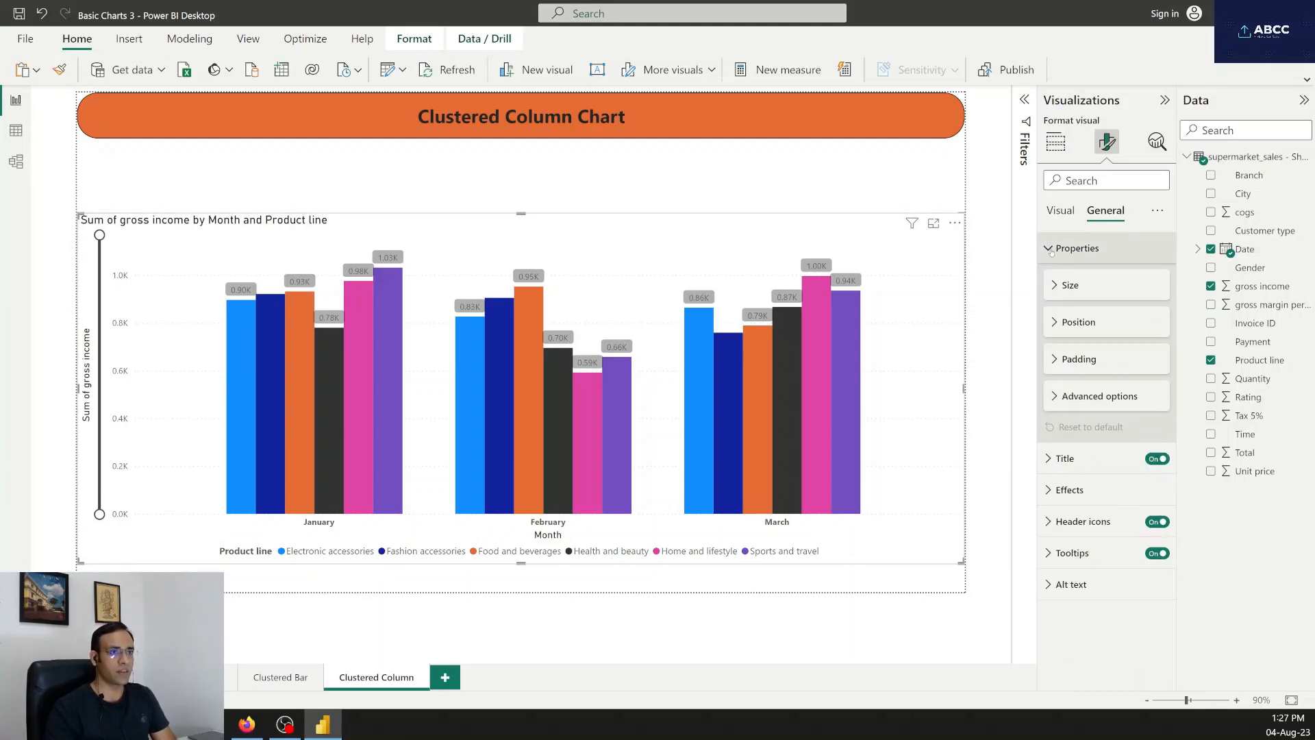
{"action": "left_click", "coordinate": [1047, 247]}
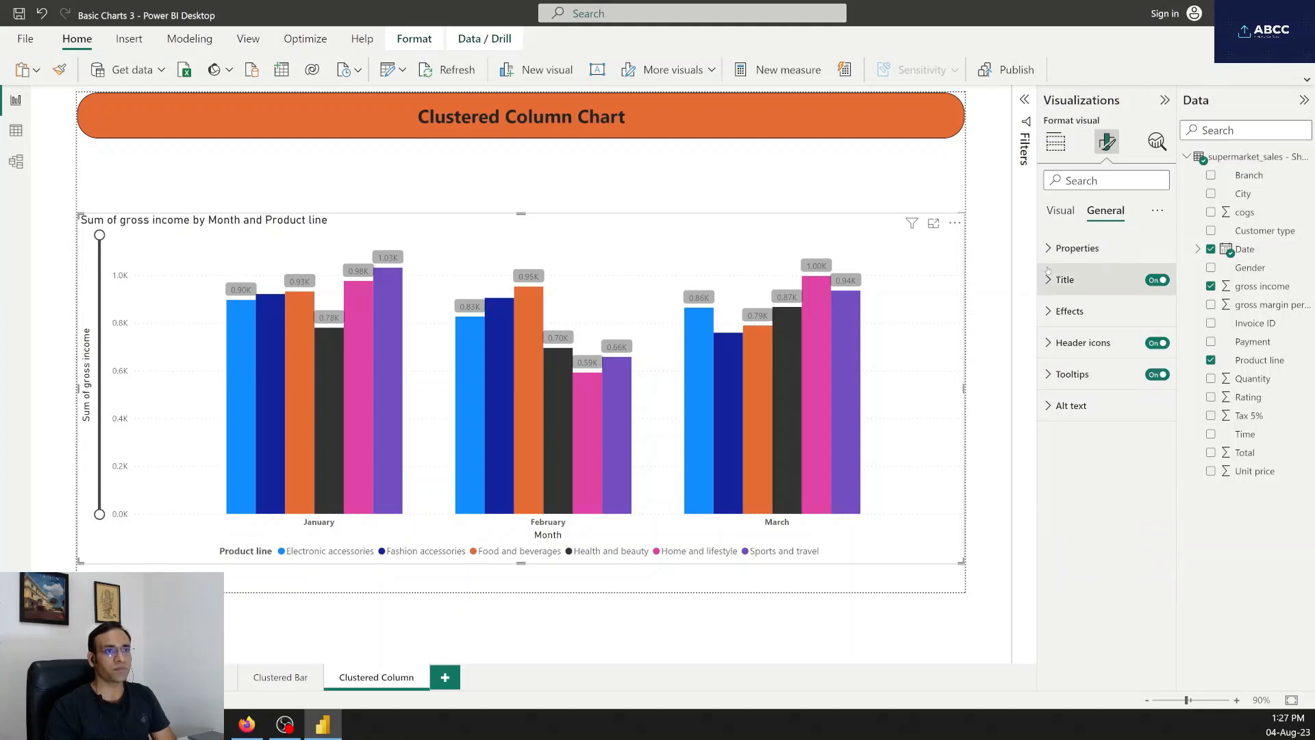
- Change the chart title to "Gross income by Month and Product line" and center it horizontally
{"action": "left_click", "coordinate": [1056, 283]}
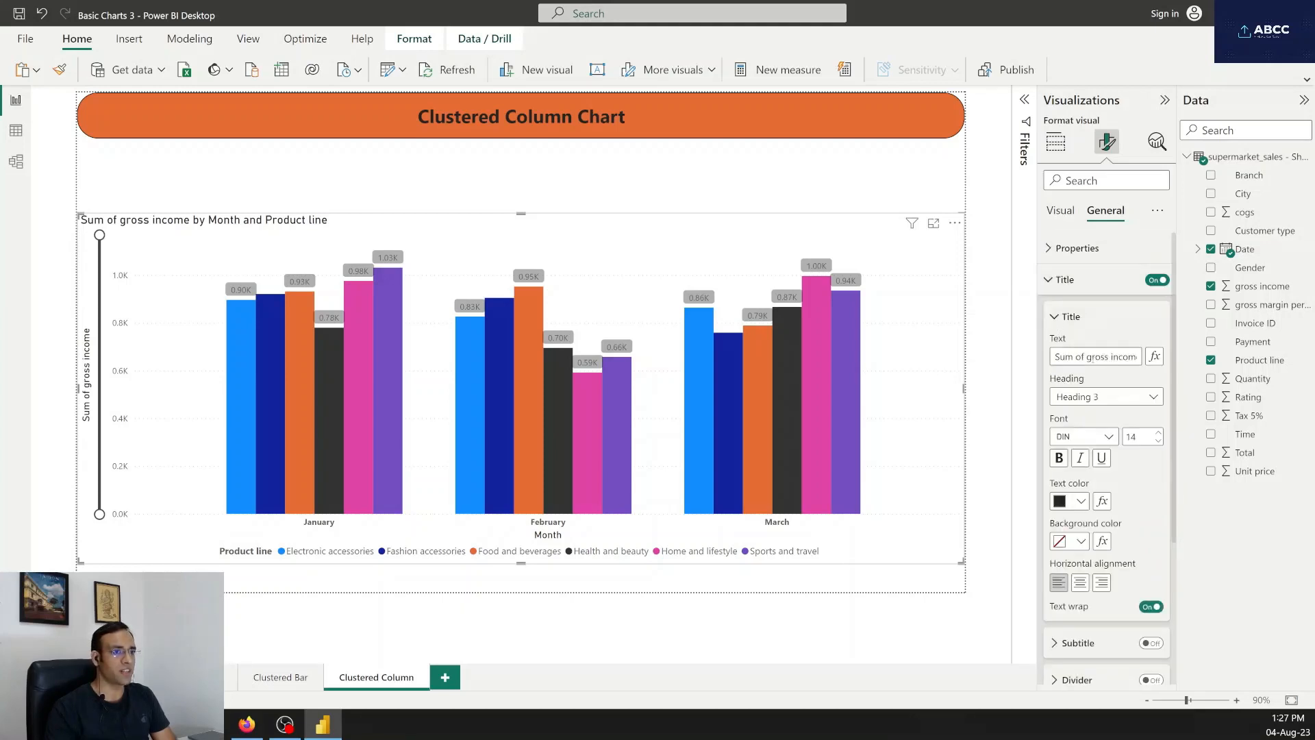
{"action": "left_click_drag", "start_coordinate": [1093, 356], "coordinate": [981, 356]}
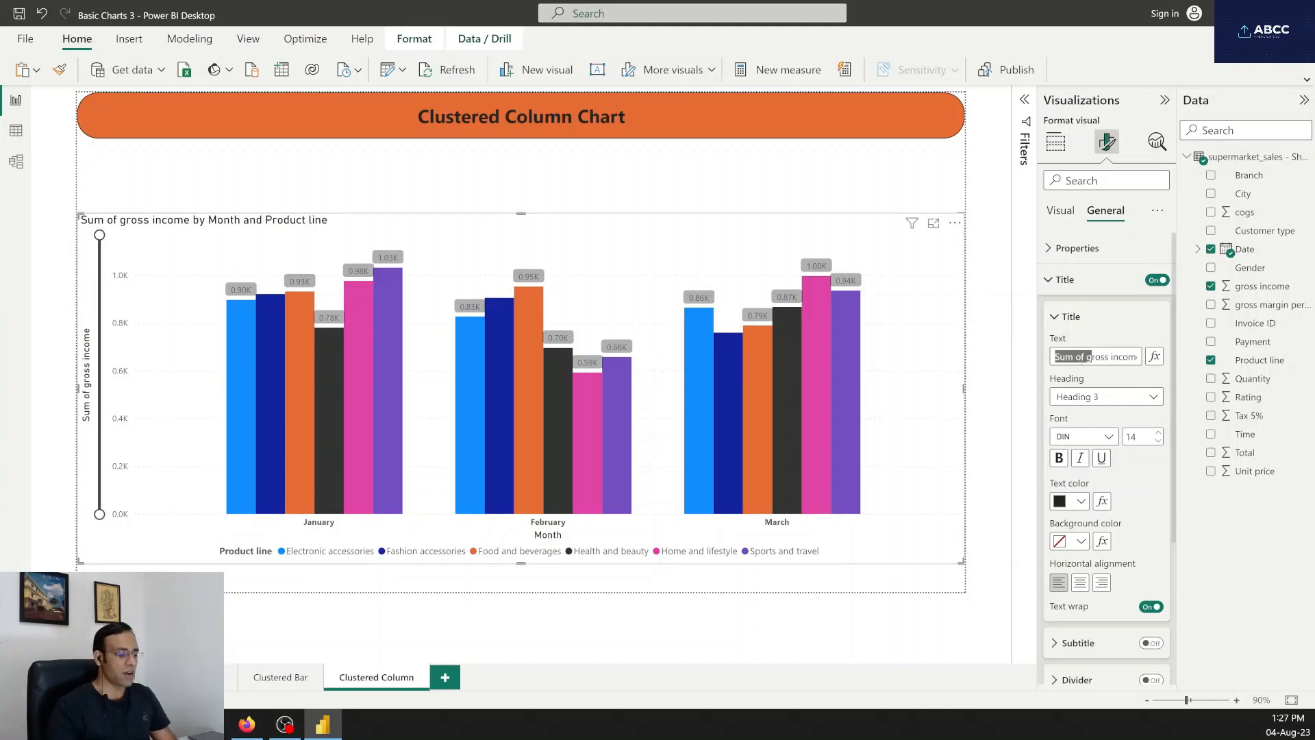
{"action": "type", "text": "G"}
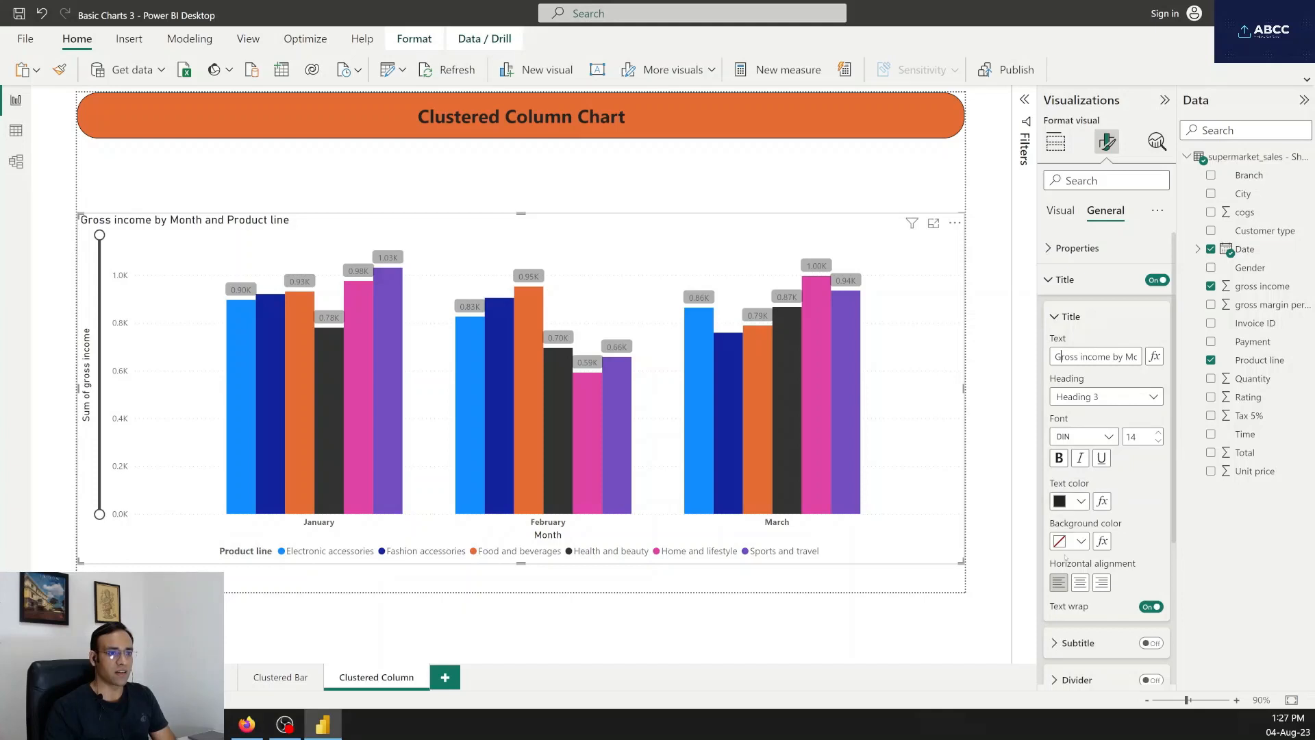
{"action": "left_click", "coordinate": [1080, 582]}
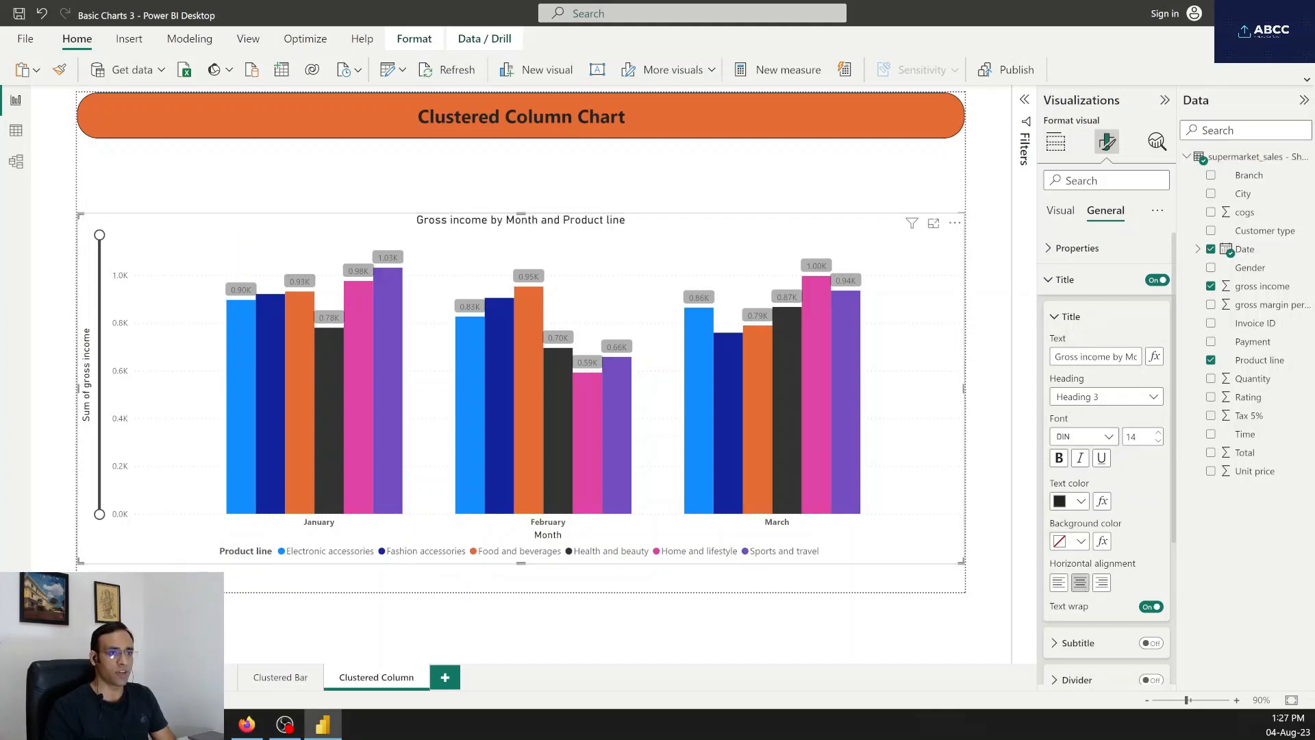
{"action": "left_click", "coordinate": [1055, 318]}
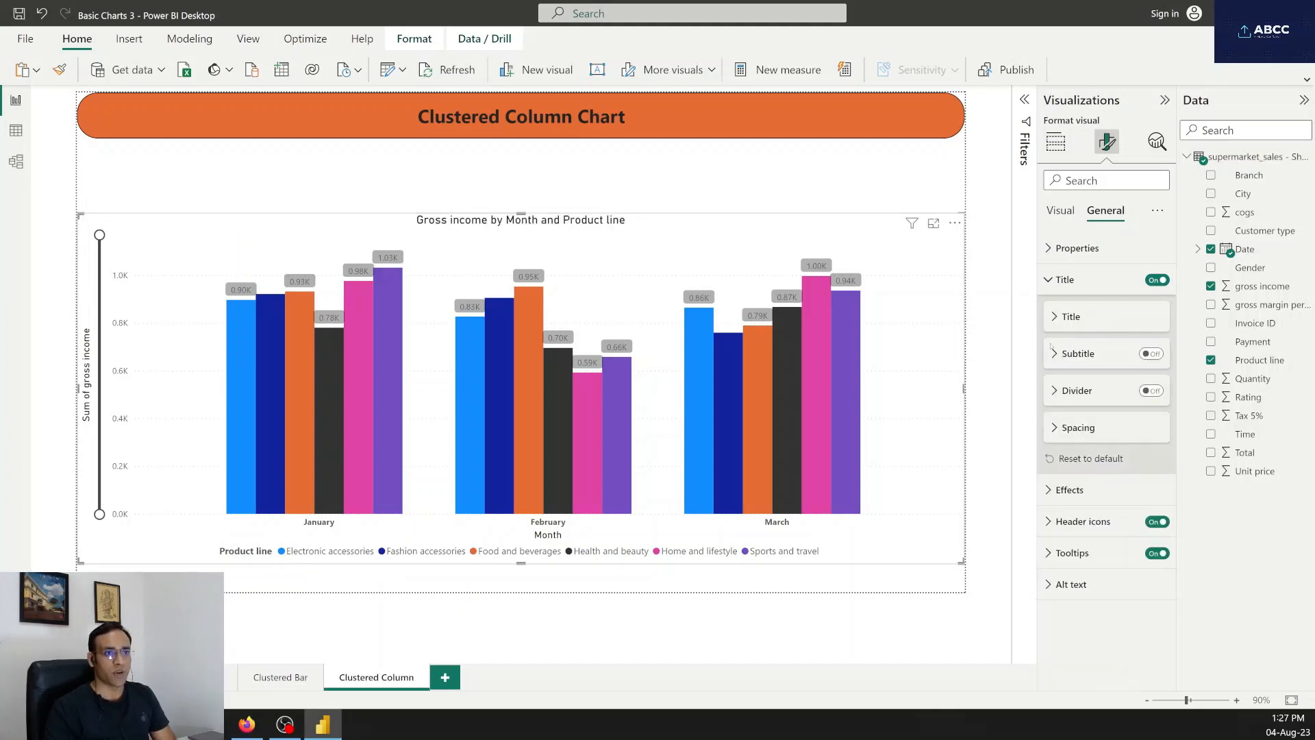
- Turn on the chart's subtitle and shorten the title text to "Gross Income"
{"action": "left_click", "coordinate": [1151, 353]}
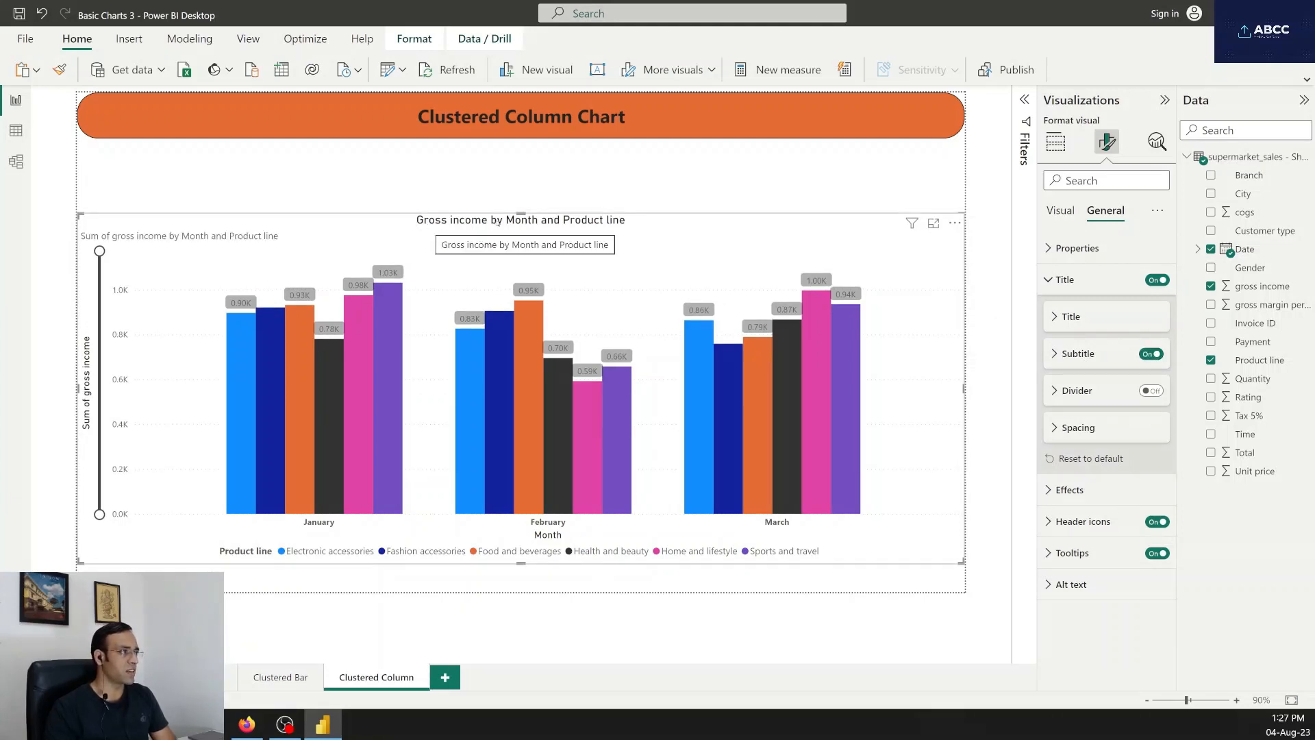
{"action": "left_click", "coordinate": [1053, 316]}
{"action": "left_click_drag", "start_coordinate": [1111, 356], "coordinate": [937, 351]}
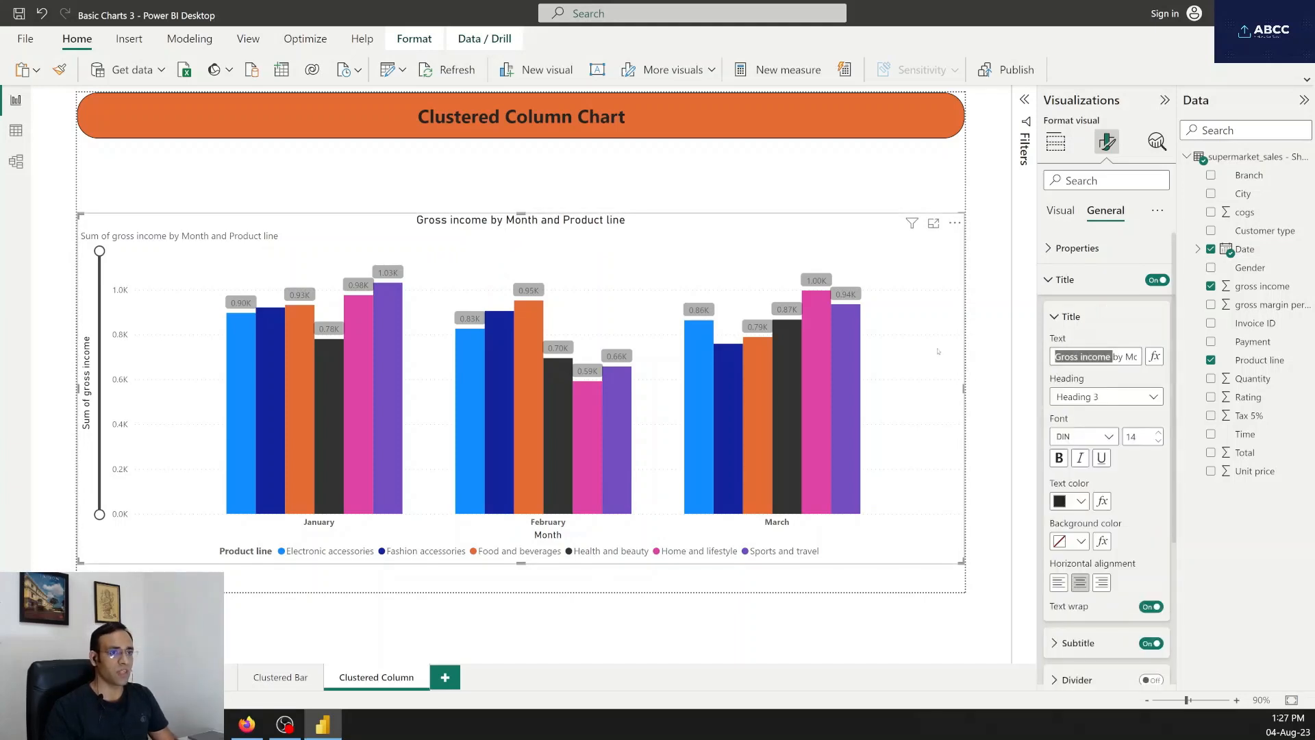
{"action": "key", "text": "BackSpace"}
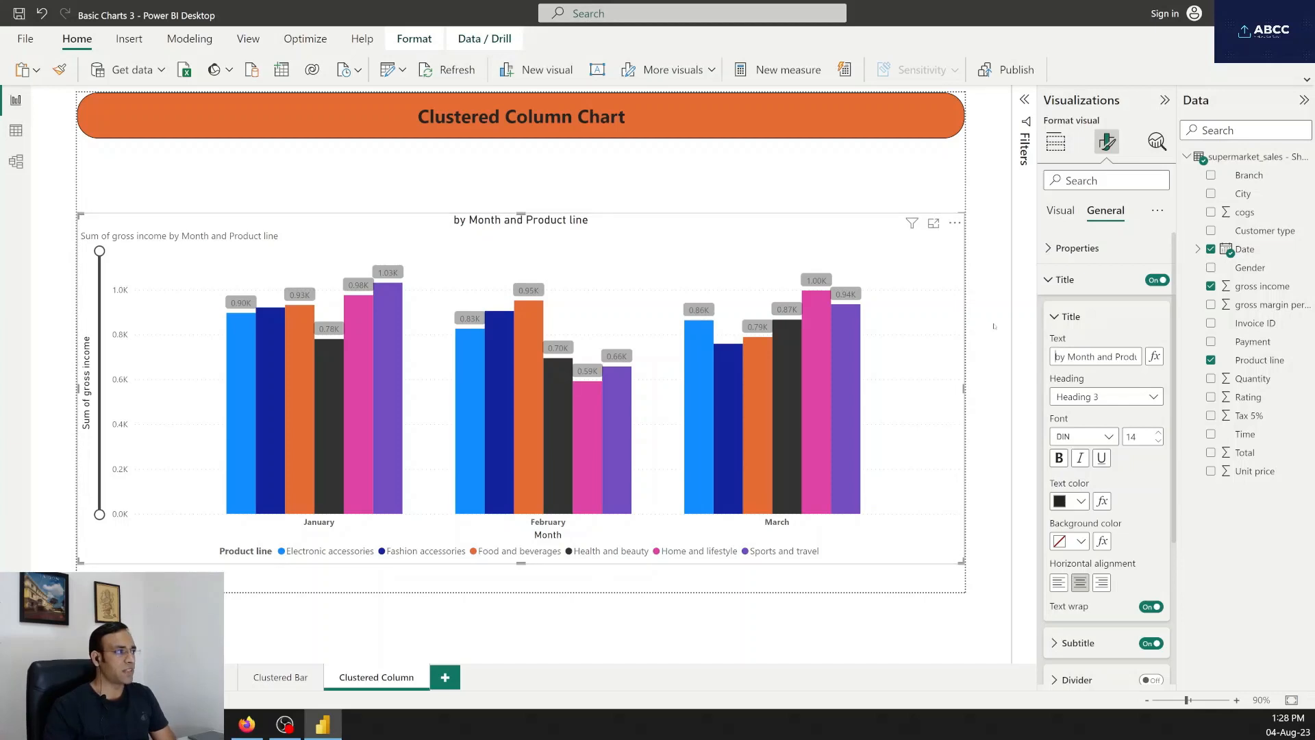
{"action": "left_click", "coordinate": [1051, 281]}
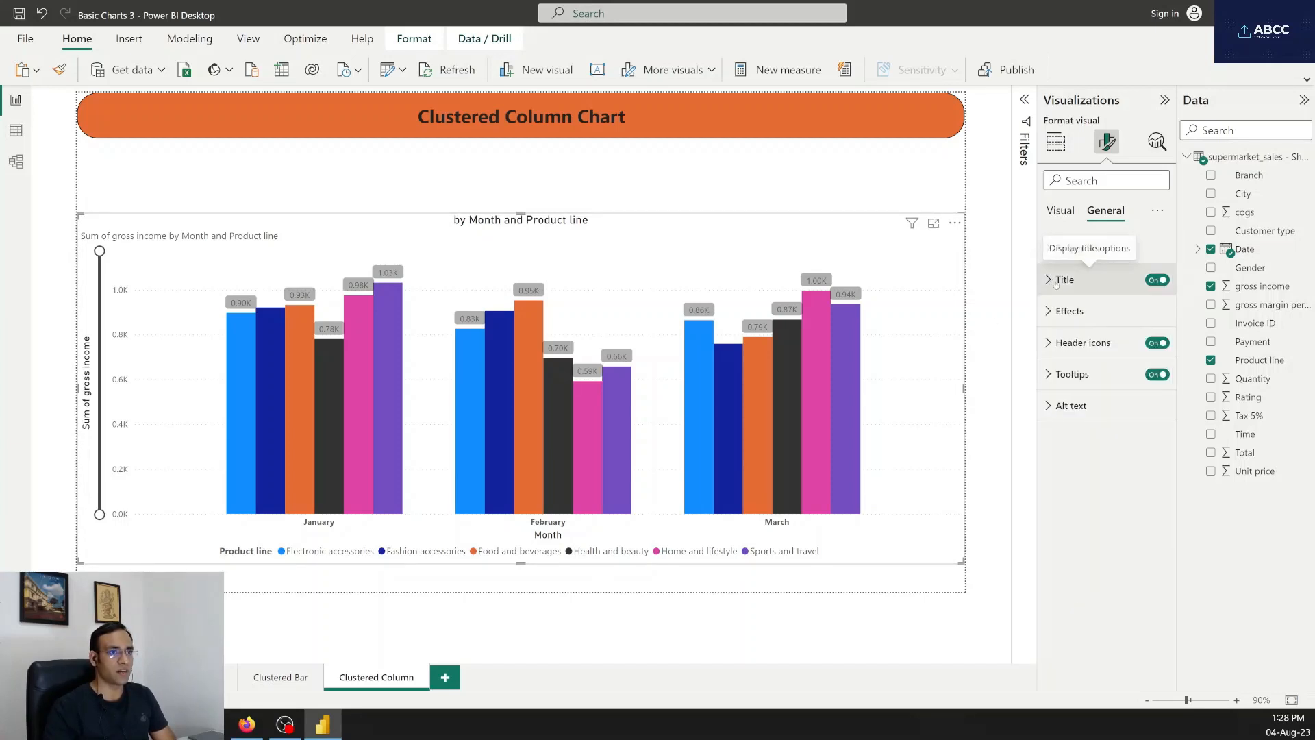
{"action": "left_click", "coordinate": [1055, 280]}
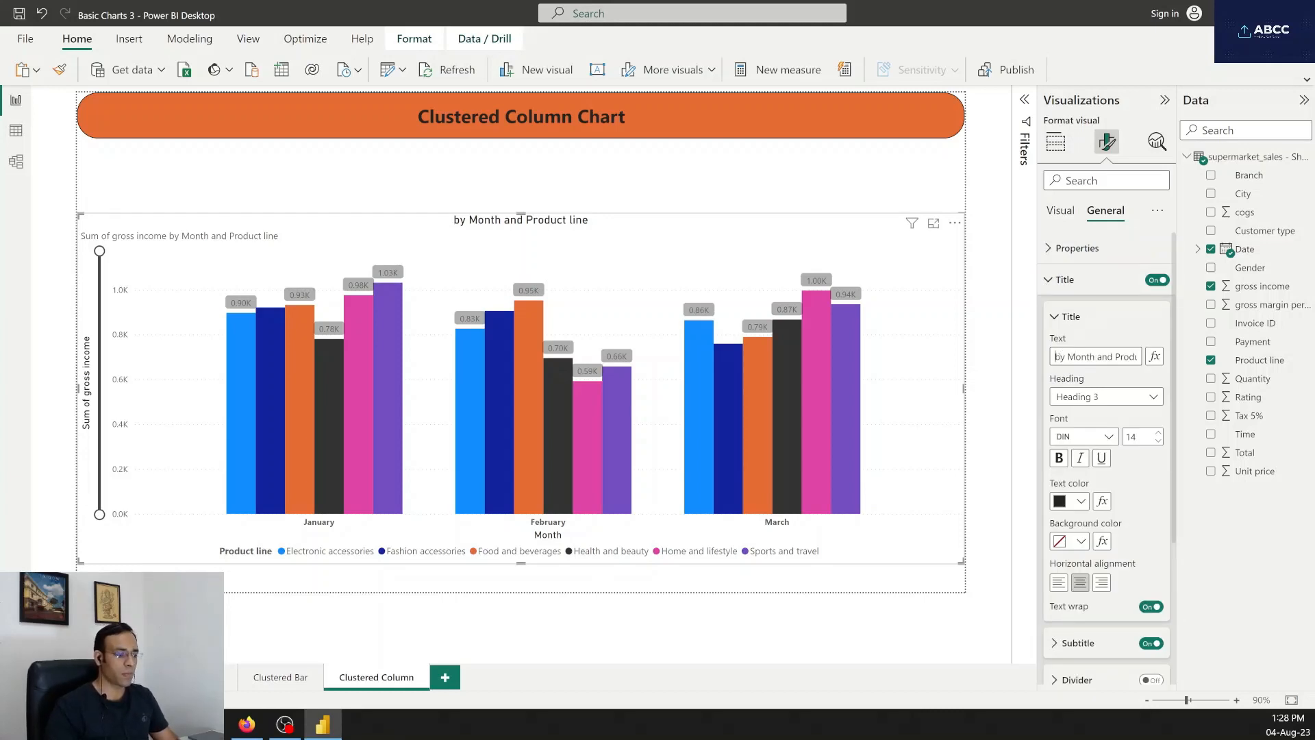
{"action": "left_click", "coordinate": [1056, 356]}
{"action": "type", "text": "Gross Inc"}
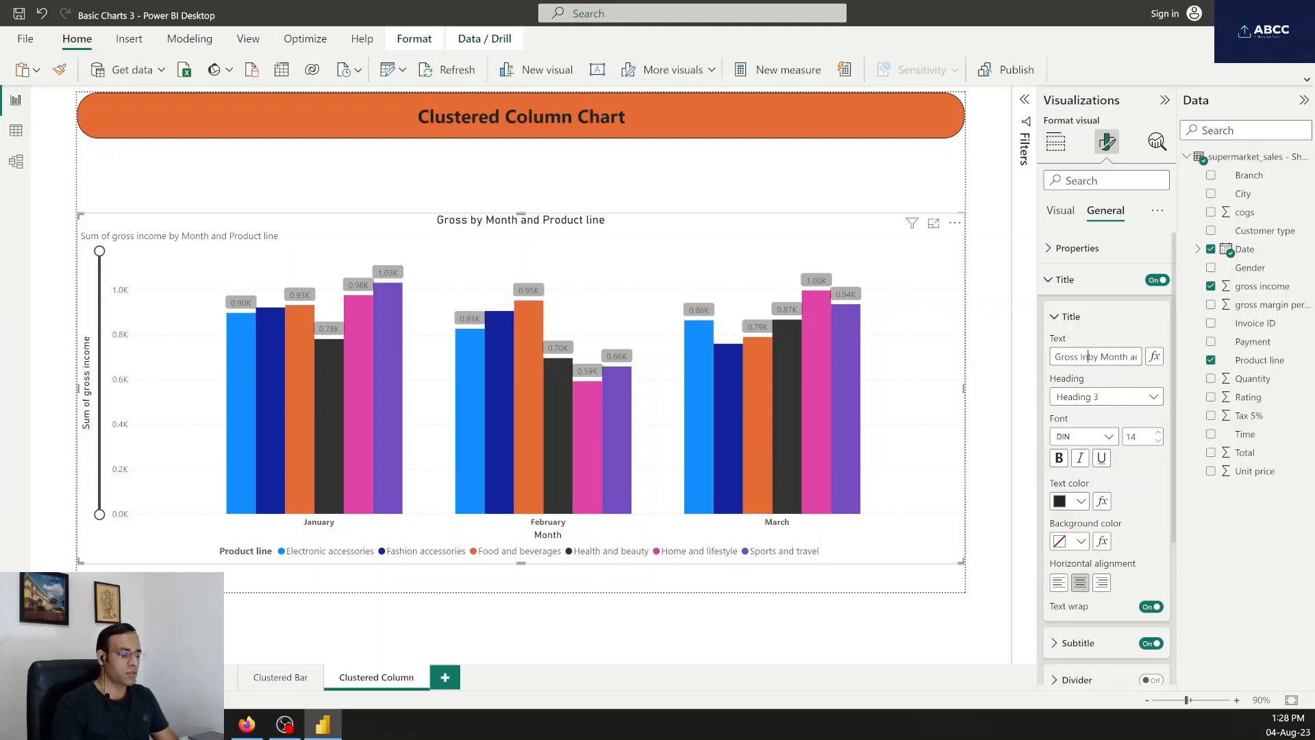
{"action": "type", "text": "ome"}
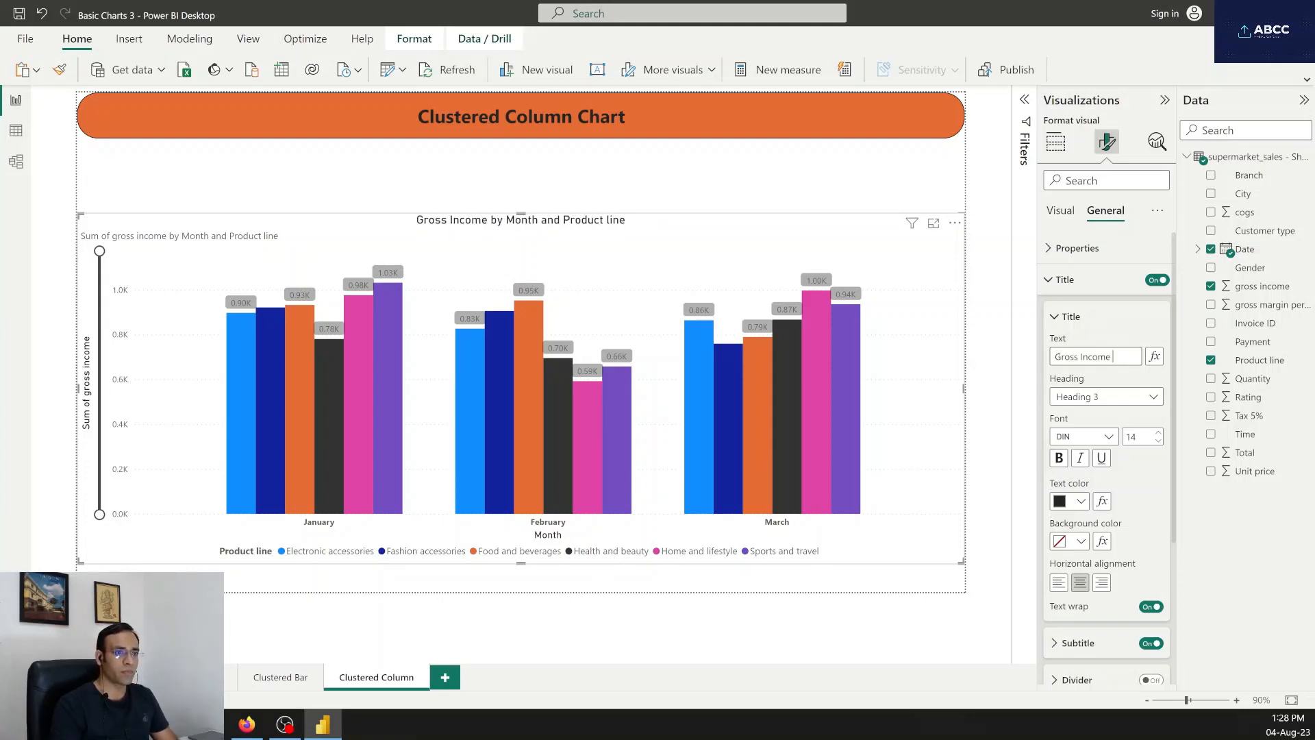
{"action": "key", "text": "shift+End"}
{"action": "key", "text": "Delete"}
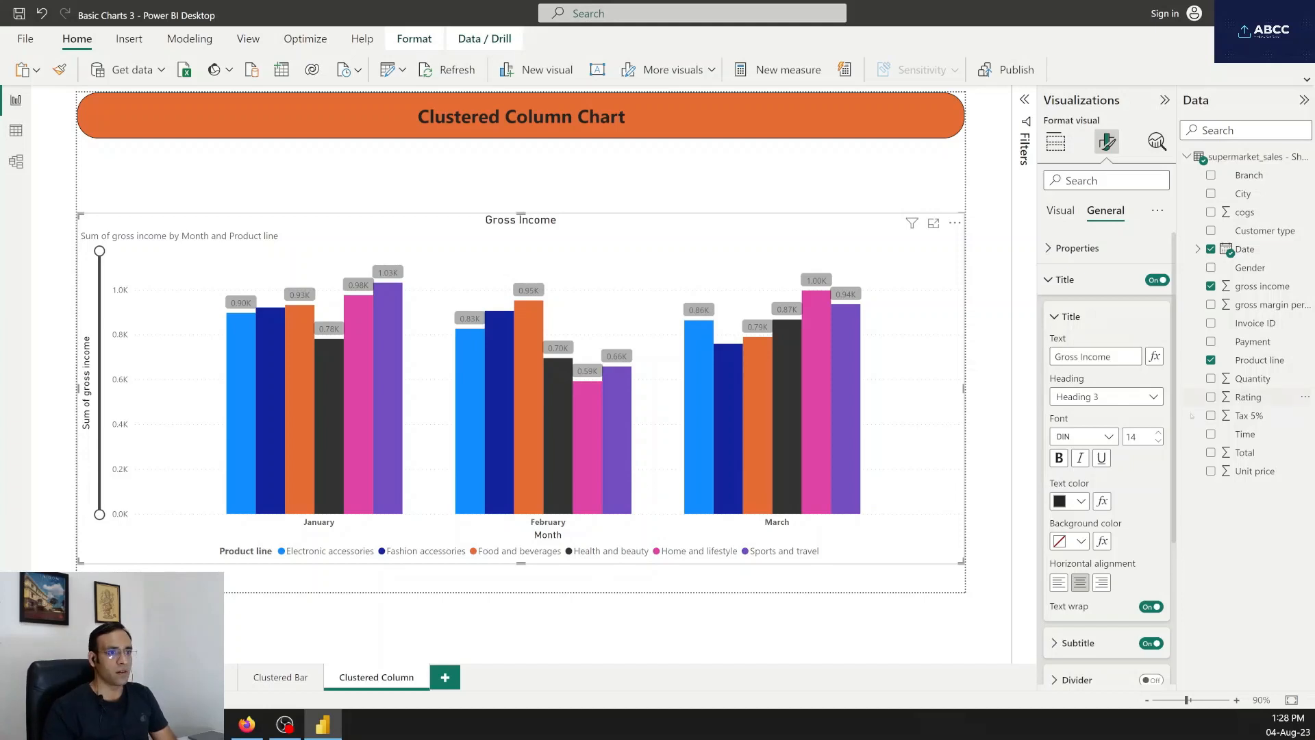
{"action": "left_click", "coordinate": [1054, 318]}
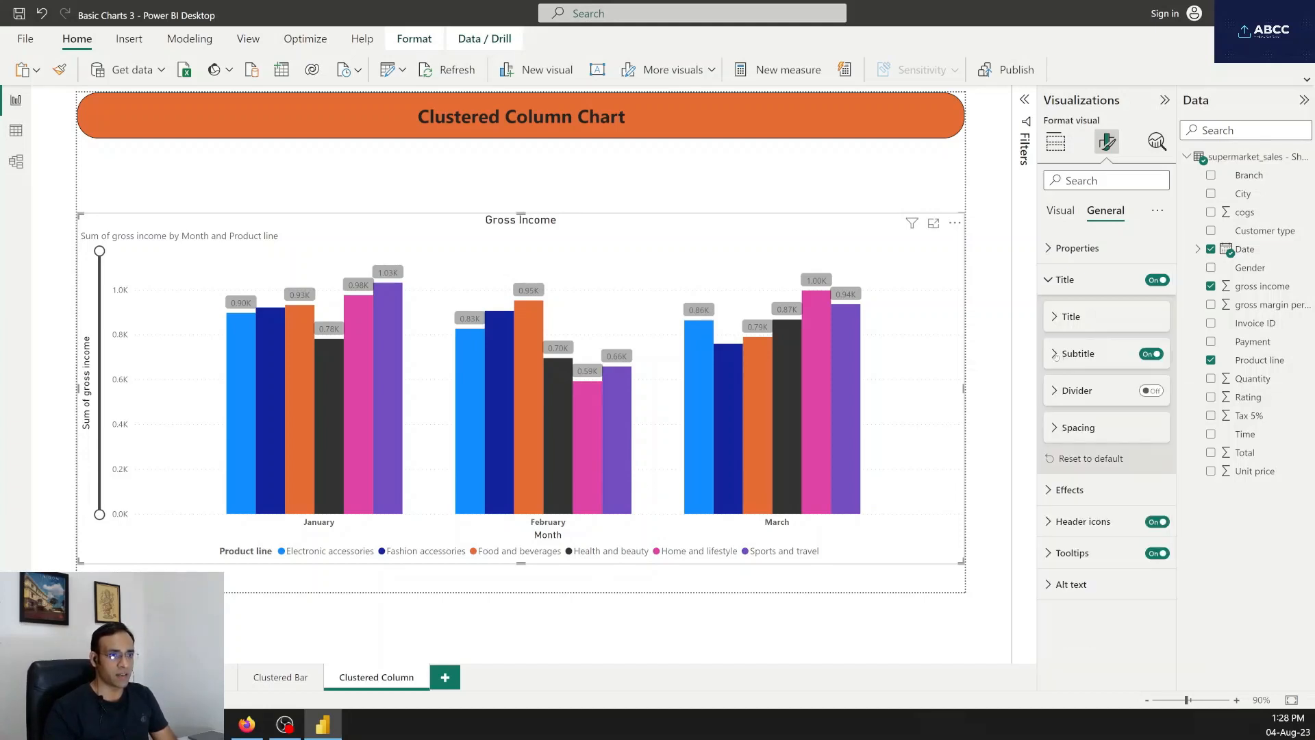
- Change the subtitle text to "by Month and Product line" and center it horizontally beneath the title
{"action": "left_click", "coordinate": [1055, 355]}
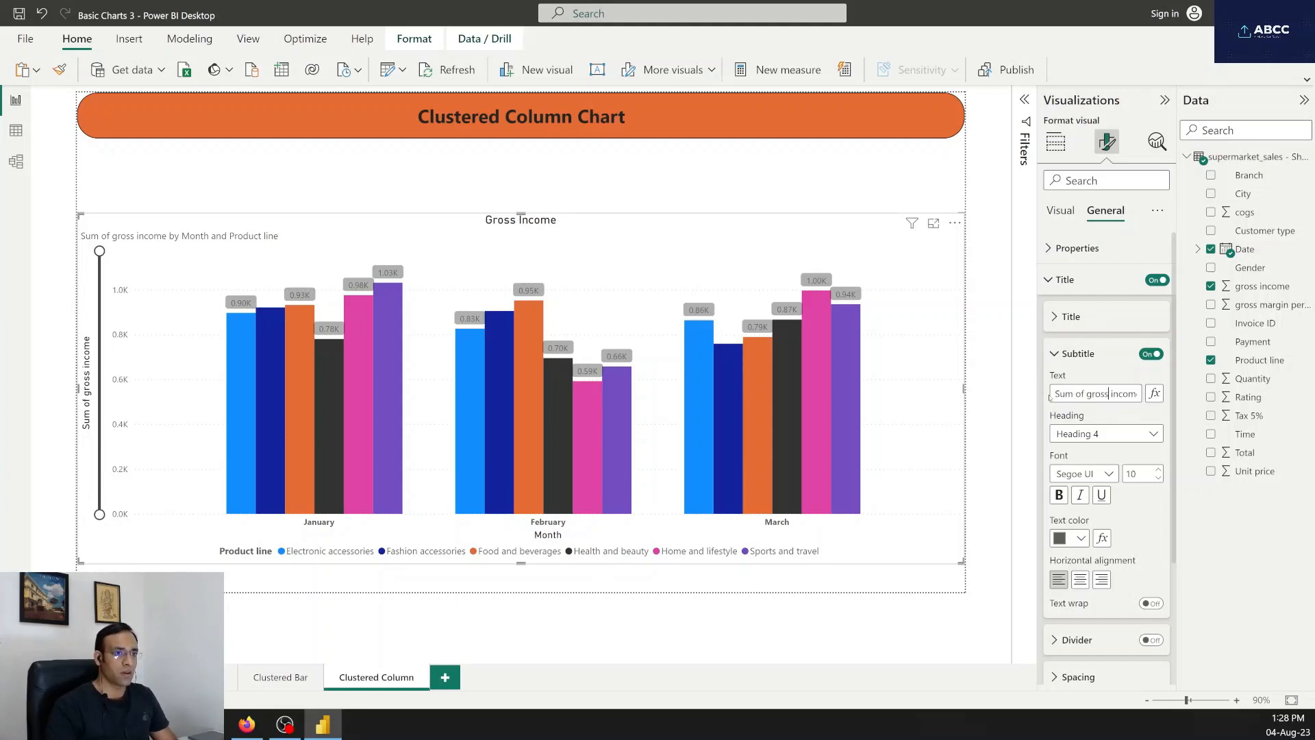
{"action": "key", "text": "Right"}
{"action": "key", "text": "Right"}
{"action": "key", "text": "Right"}
{"action": "key", "text": "Right"}
{"action": "key", "text": "Right"}
{"action": "key", "text": "Right"}
{"action": "key", "text": "Right"}
{"action": "key", "text": "Right"}
{"action": "key", "text": "Right"}
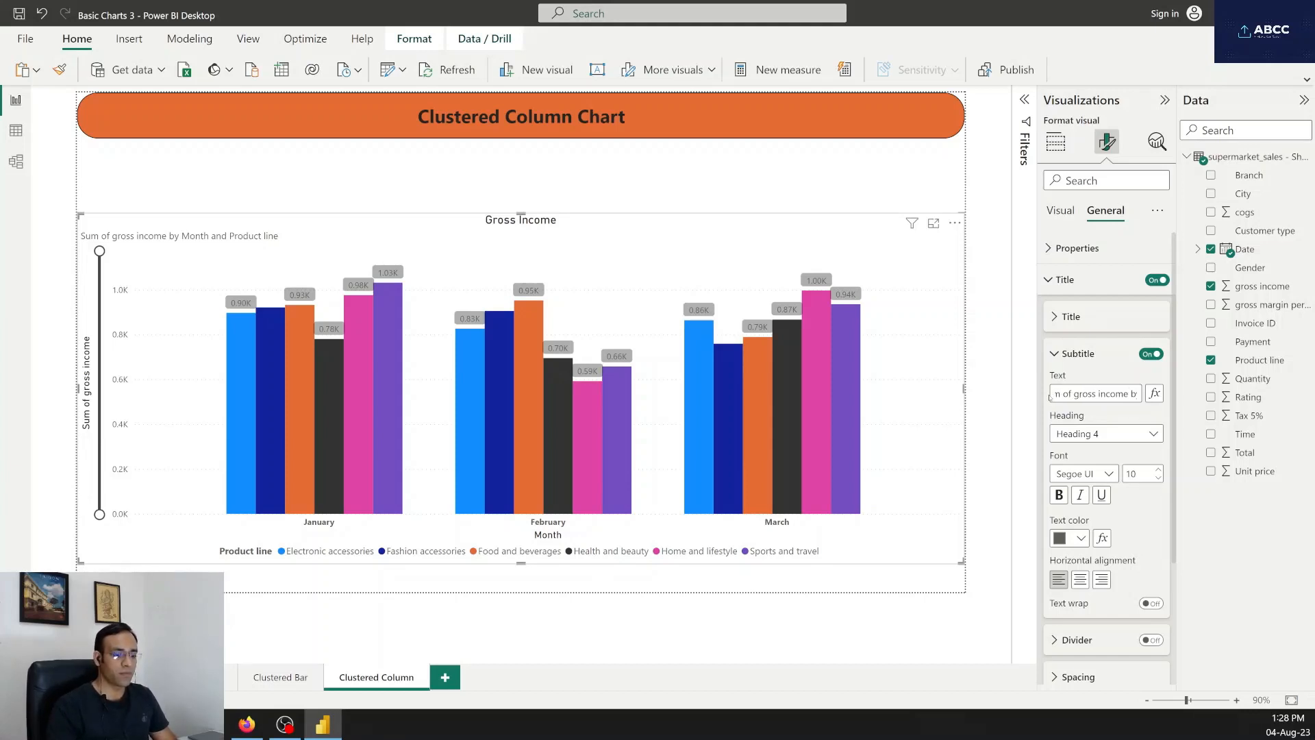
{"action": "key", "text": "shift+Home"}
{"action": "key", "text": "BackSpace"}
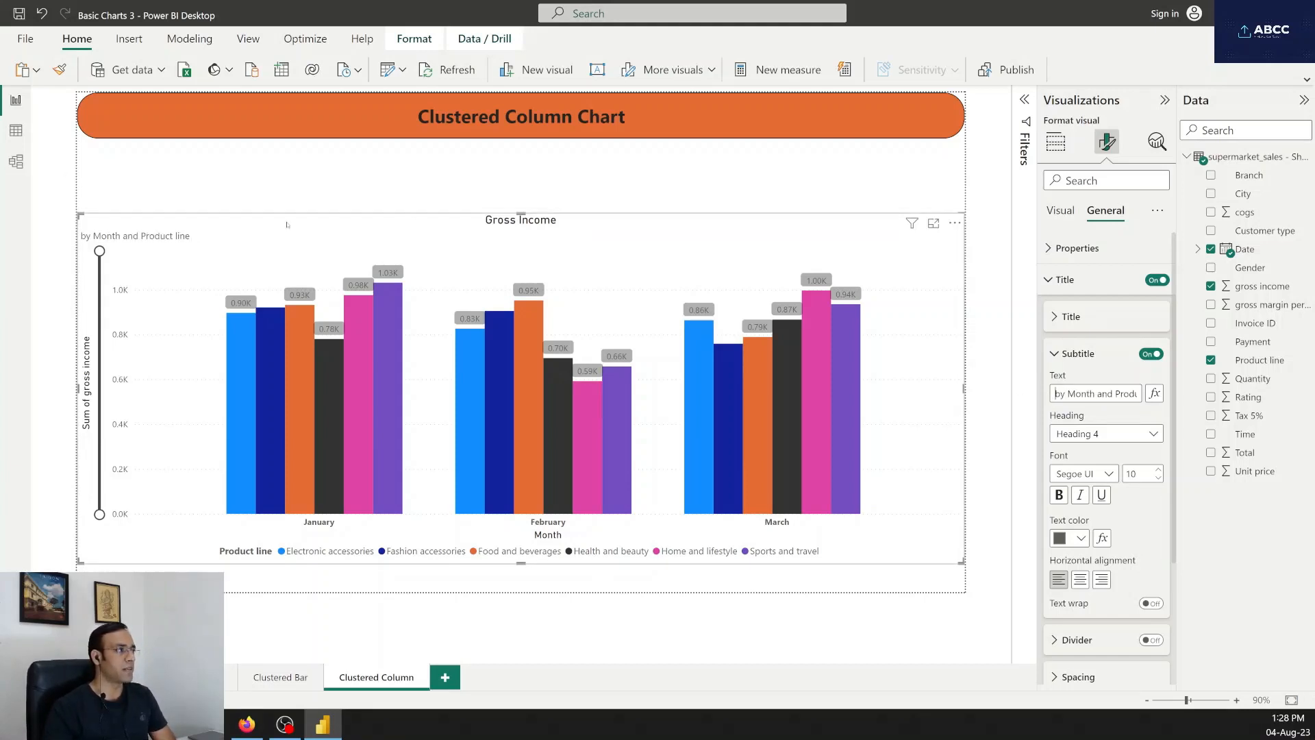
{"action": "left_click", "coordinate": [1080, 579]}
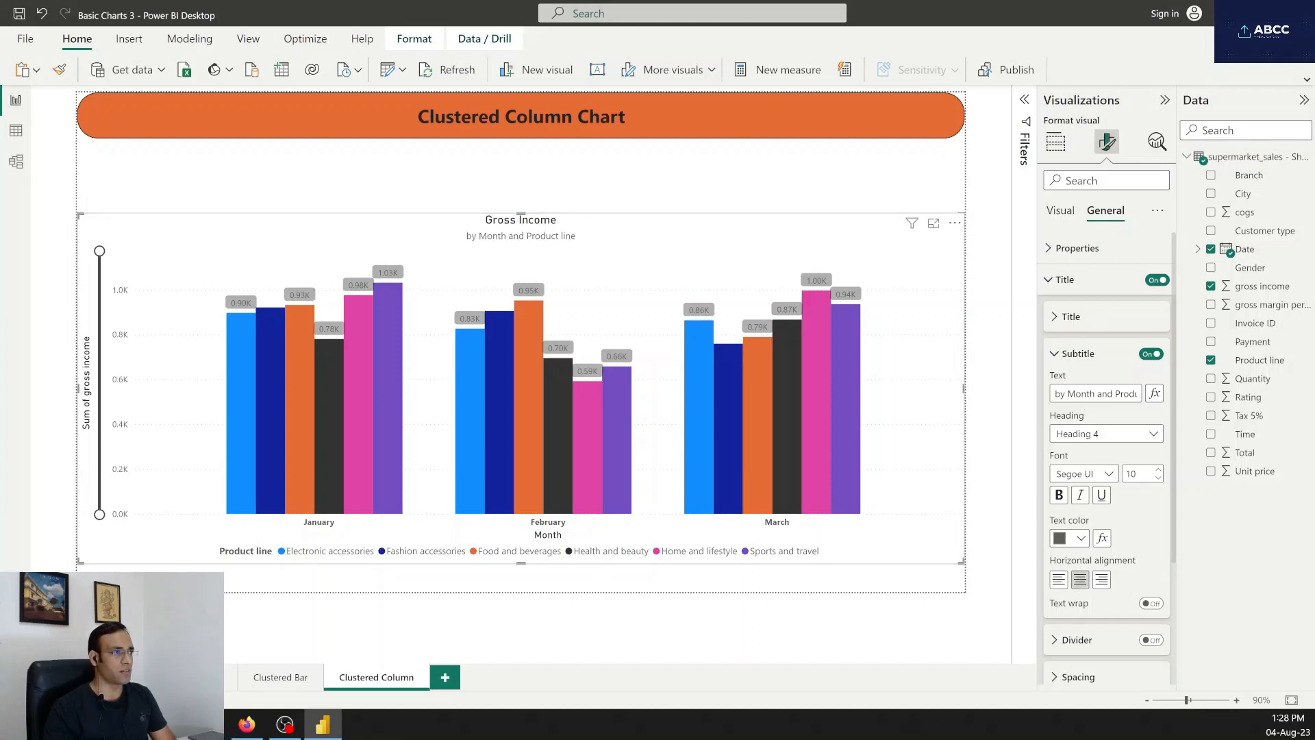
{"action": "left_click", "coordinate": [1055, 355]}
{"action": "left_click", "coordinate": [1054, 315]}
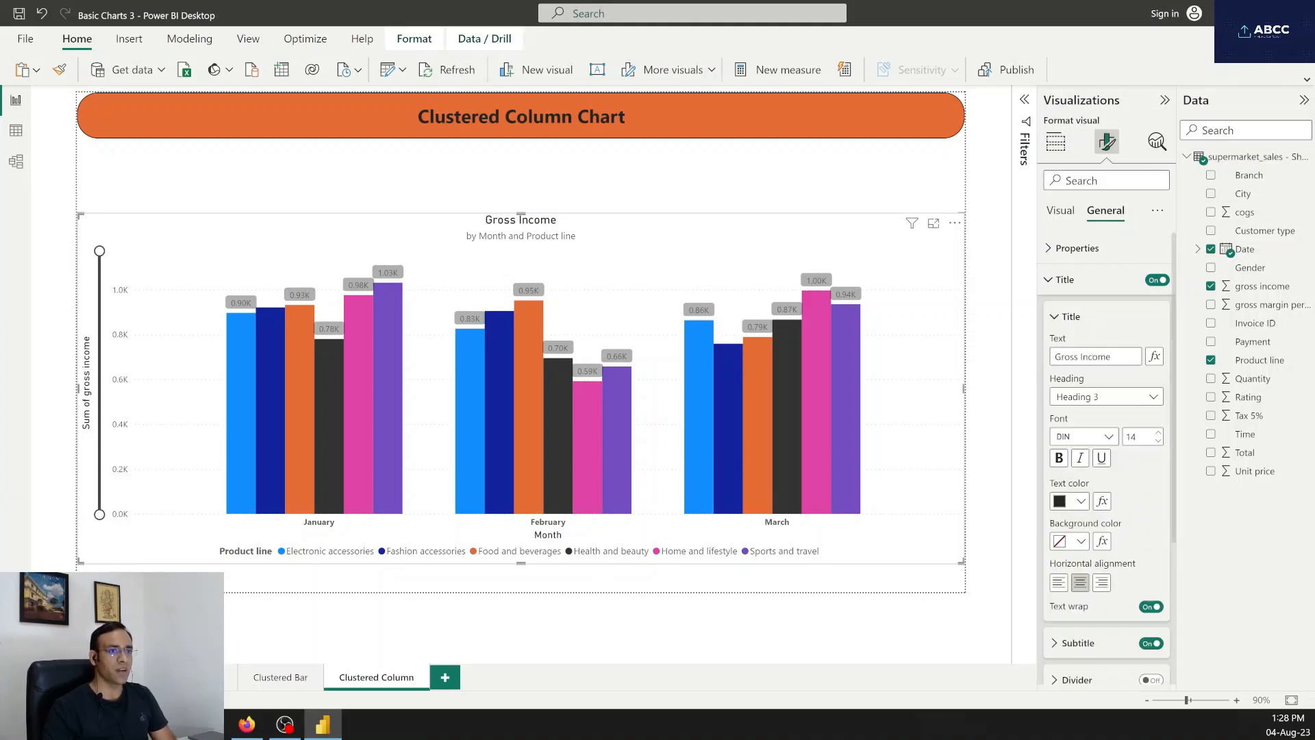
{"action": "left_click", "coordinate": [1059, 317]}
- Turn on the divider below the chart's title area and set the title's vertical spacing to 8 px
{"action": "left_click", "coordinate": [1151, 391]}
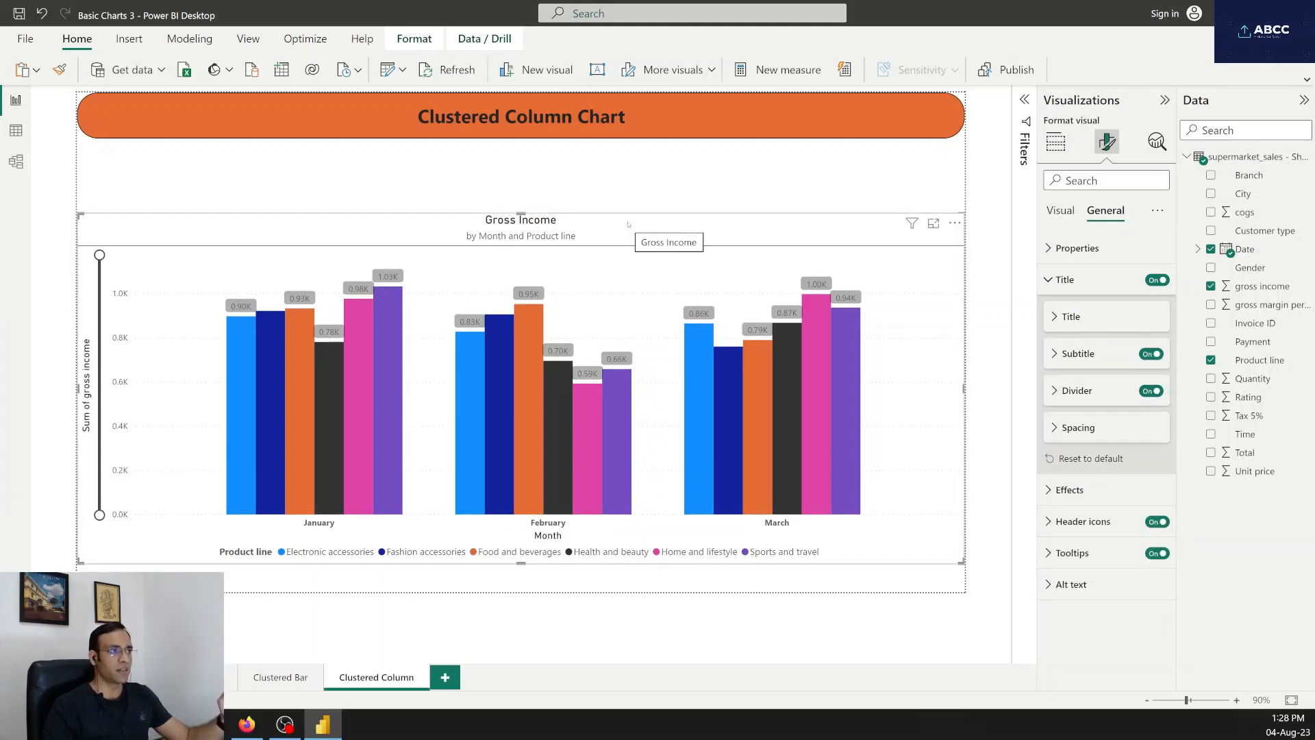
{"action": "left_click", "coordinate": [1061, 428]}
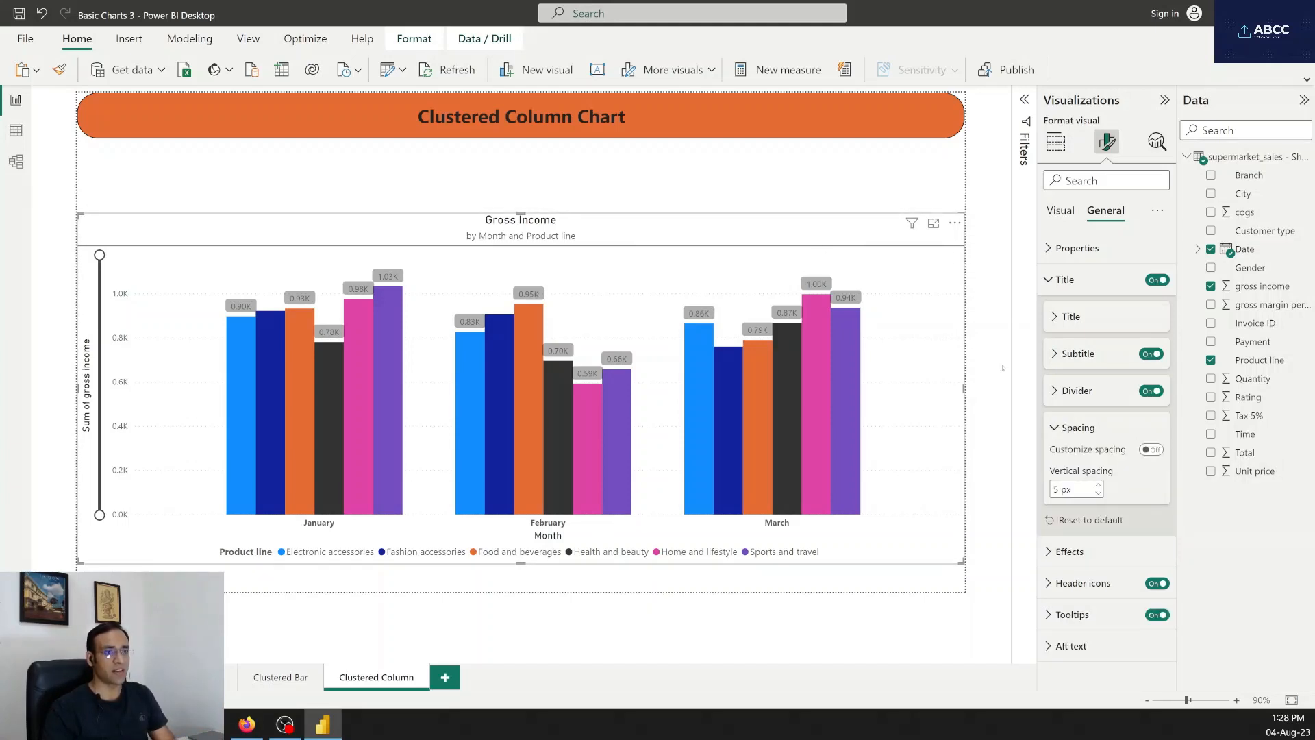
{"action": "left_click", "coordinate": [1098, 485]}
{"action": "left_click", "coordinate": [1098, 485]}
{"action": "left_click", "coordinate": [1098, 485]}
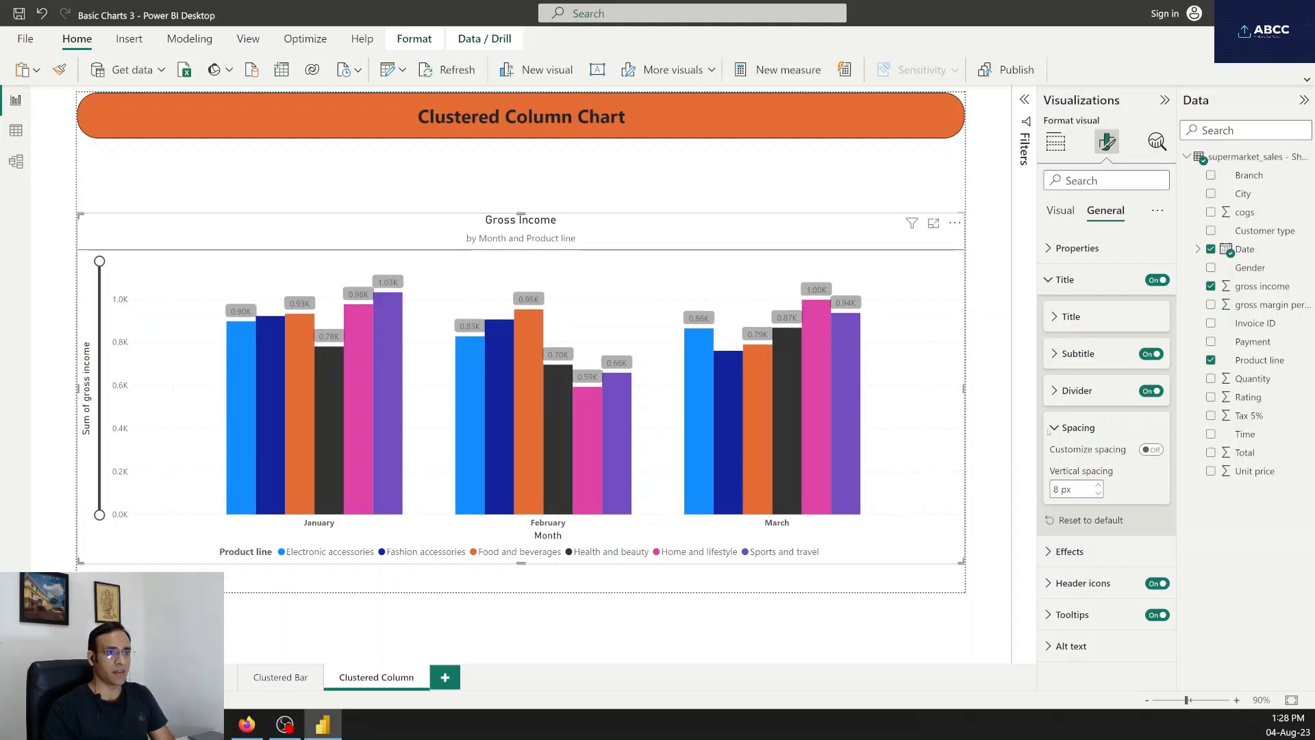
{"action": "left_click", "coordinate": [1052, 428]}
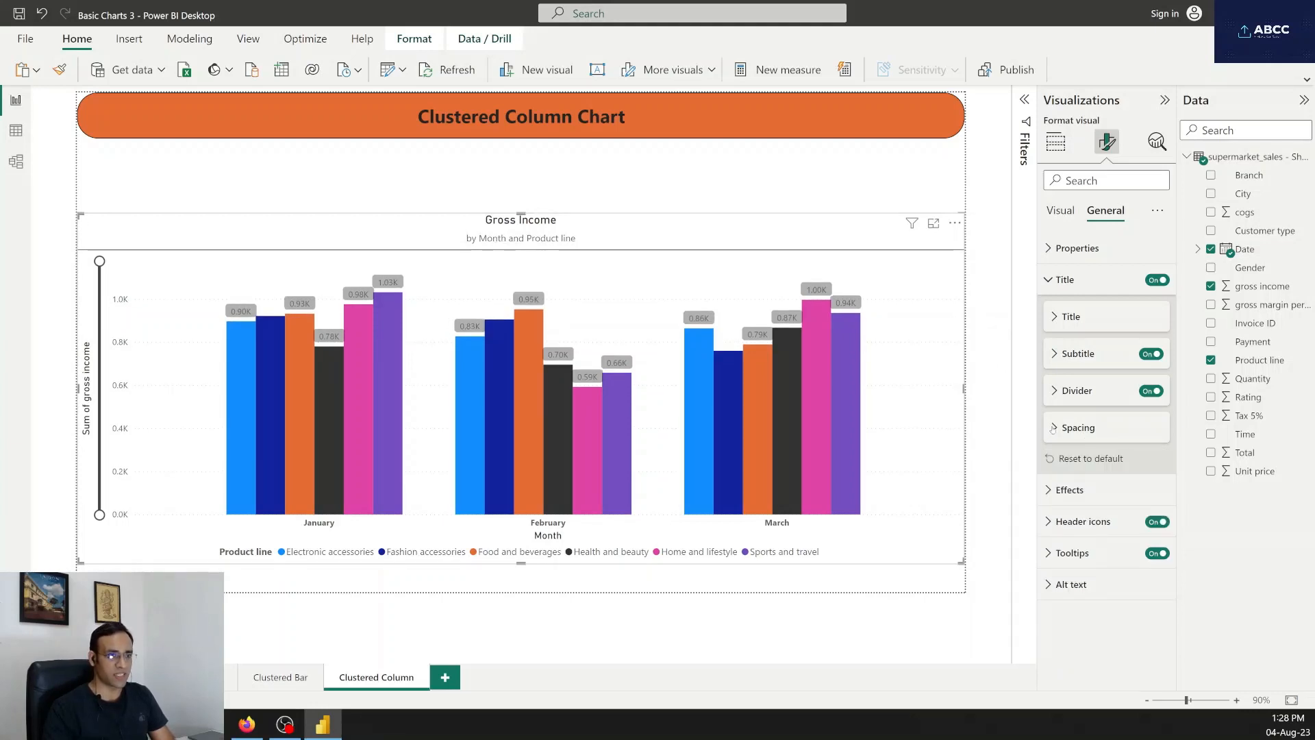
- Set the chart's background color to a light yellow shade with 46% transparency
{"action": "left_click", "coordinate": [1048, 490]}
{"action": "scroll", "coordinate": [1085, 562], "scroll_direction": "down", "scroll_amount": 1}
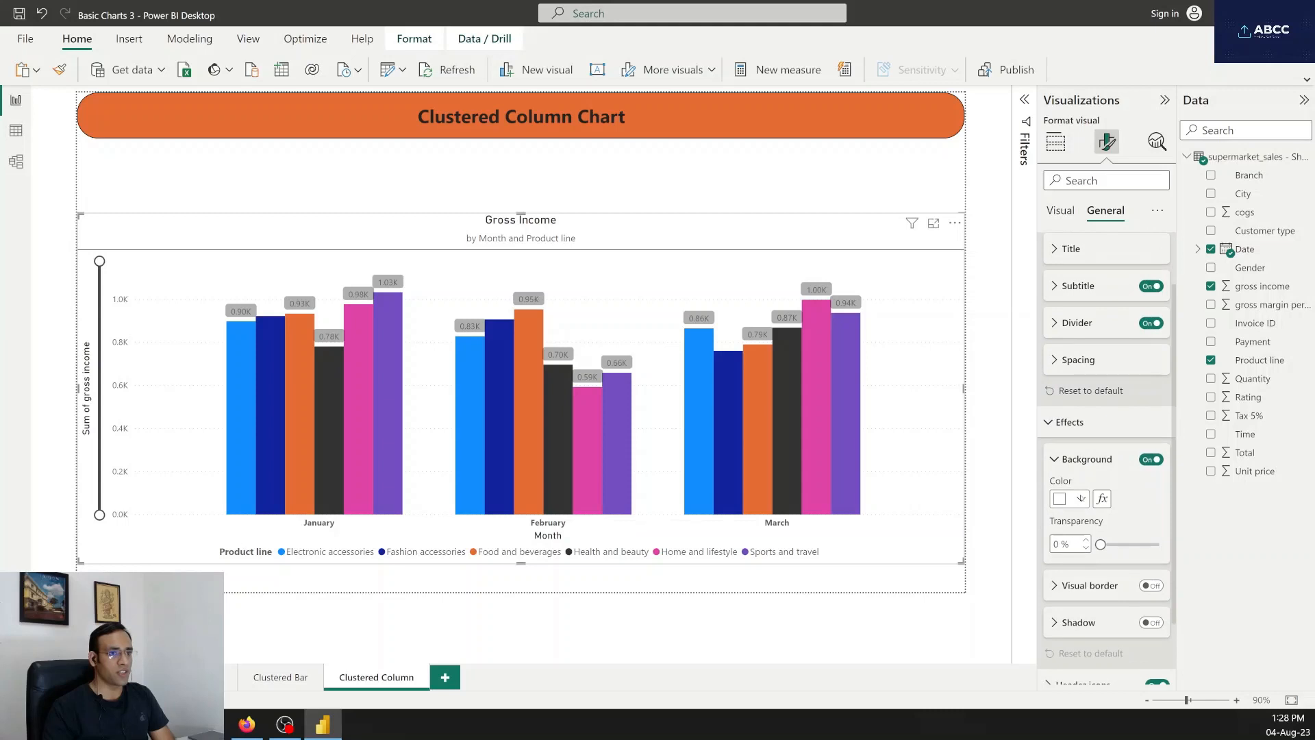
{"action": "left_click", "coordinate": [1081, 498]}
{"action": "left_click", "coordinate": [1244, 296]}
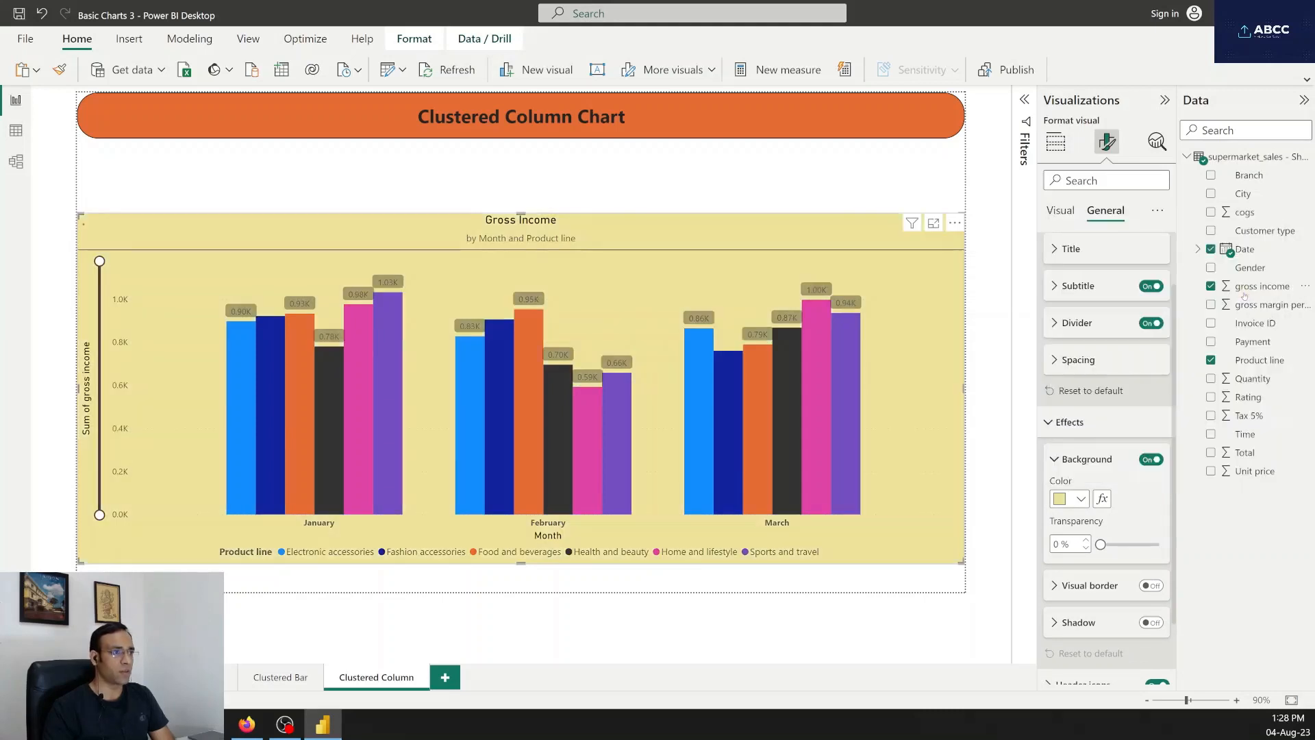
{"action": "left_click_drag", "start_coordinate": [1101, 544], "coordinate": [1127, 545]}
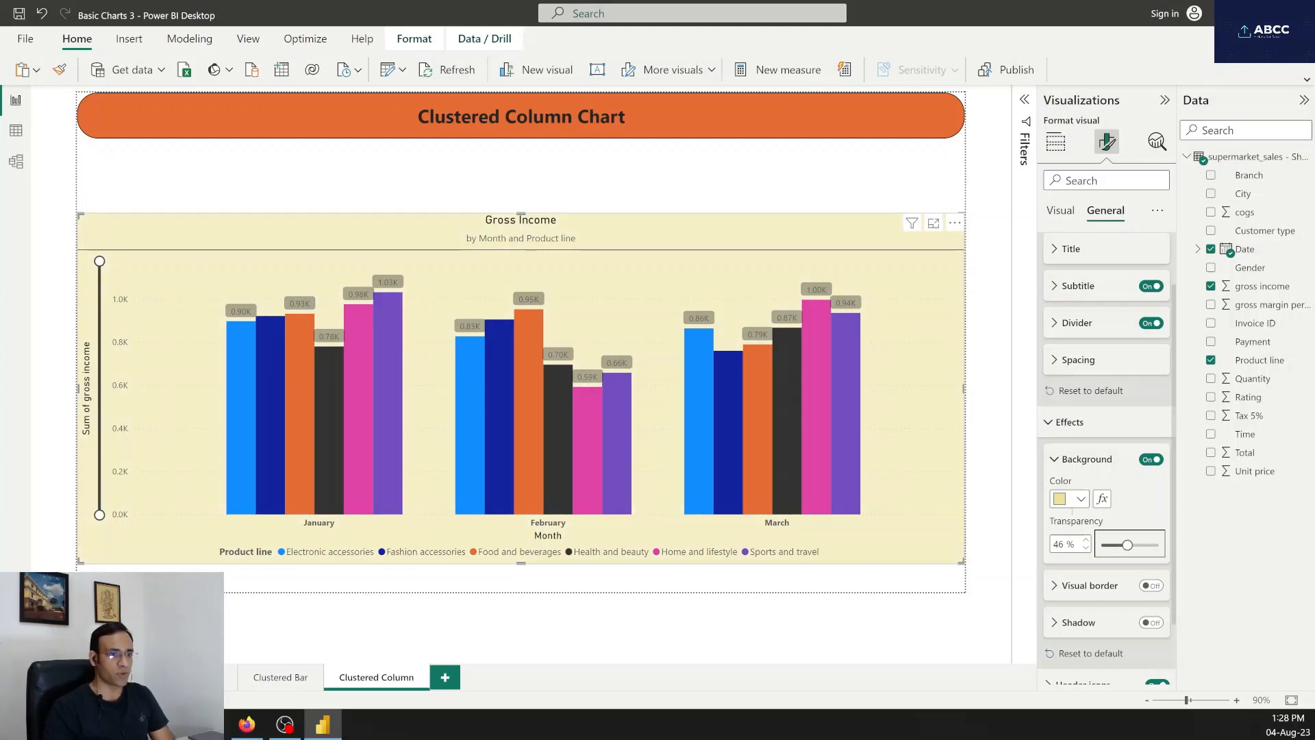
- Turn on the chart's visual border and round its corners to 30 px
{"action": "left_click", "coordinate": [1150, 586]}
{"action": "left_click", "coordinate": [1054, 585]}
{"action": "scroll", "coordinate": [1054, 585], "scroll_direction": "down", "scroll_amount": 2}
{"action": "left_click_drag", "start_coordinate": [1101, 503], "coordinate": [1184, 517]}
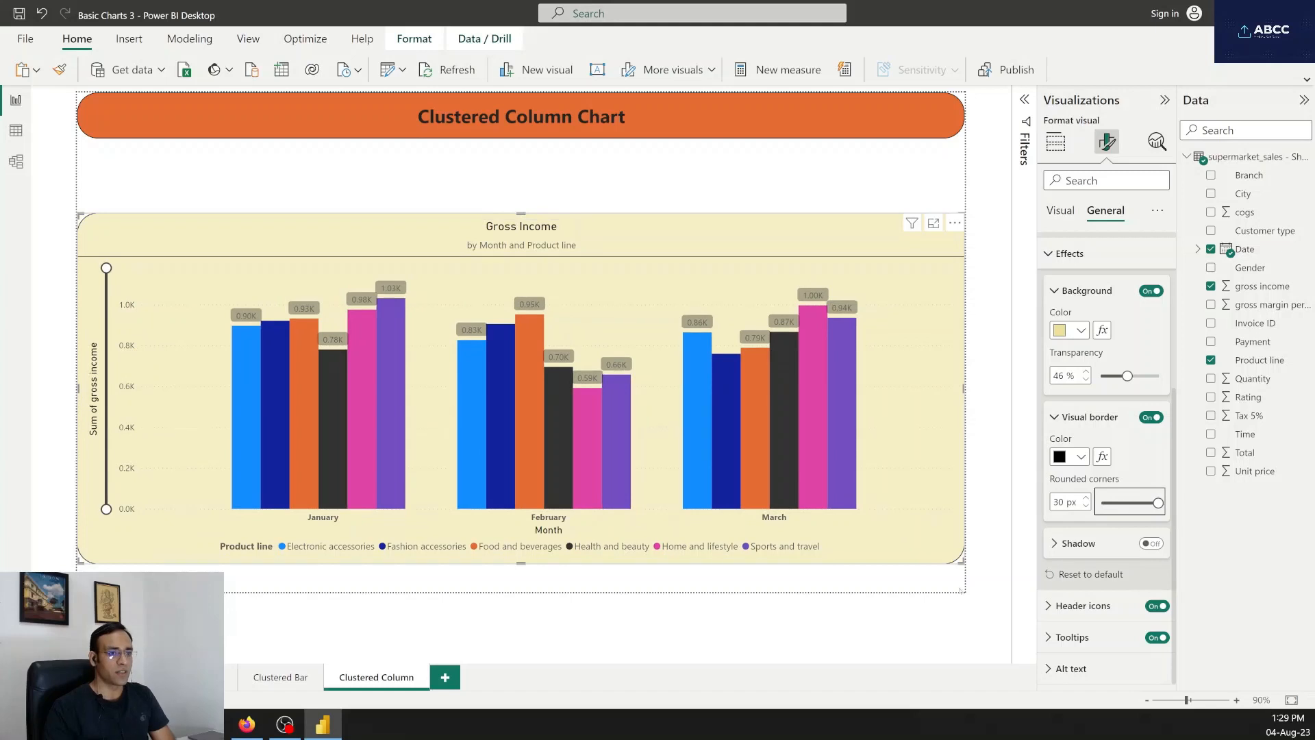
- Turn on the chart's shadow effect and show its color, offset and position settings
{"action": "left_click", "coordinate": [1151, 543]}
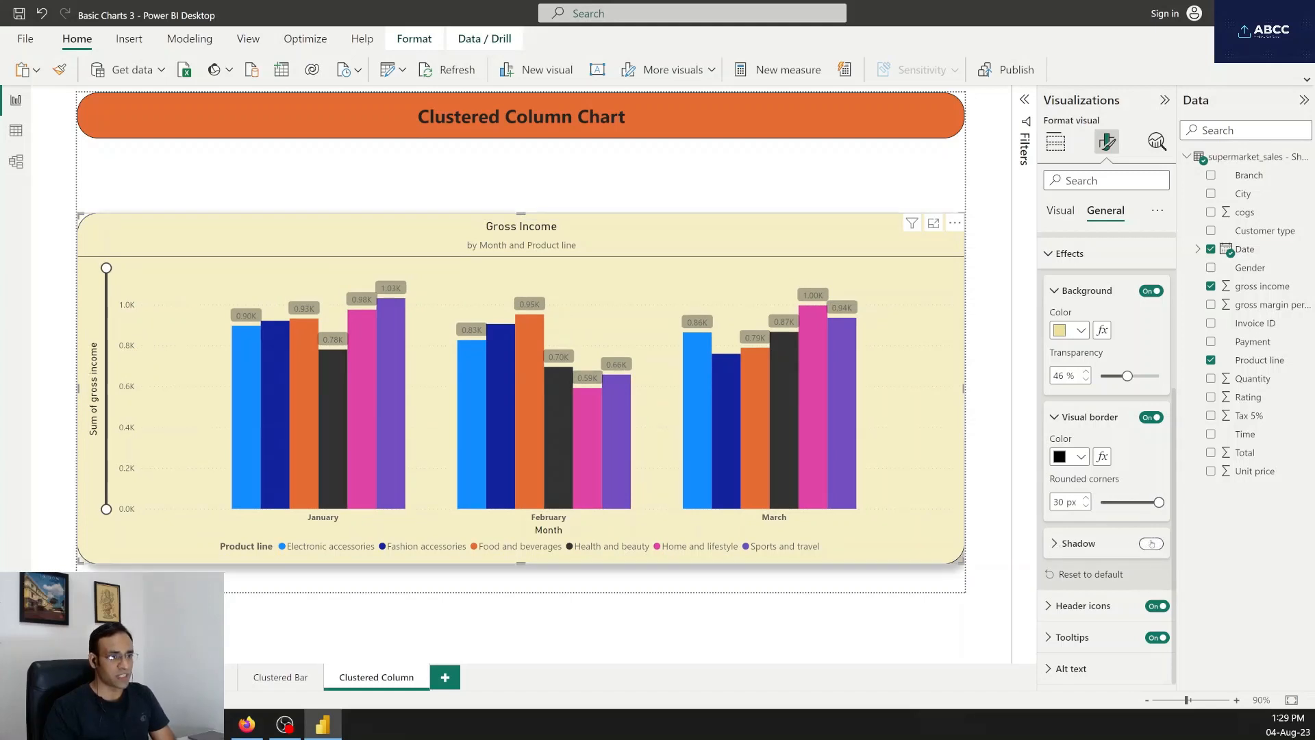
{"action": "left_click", "coordinate": [1054, 543]}
{"action": "scroll", "coordinate": [1069, 548], "scroll_direction": "down", "scroll_amount": 2}
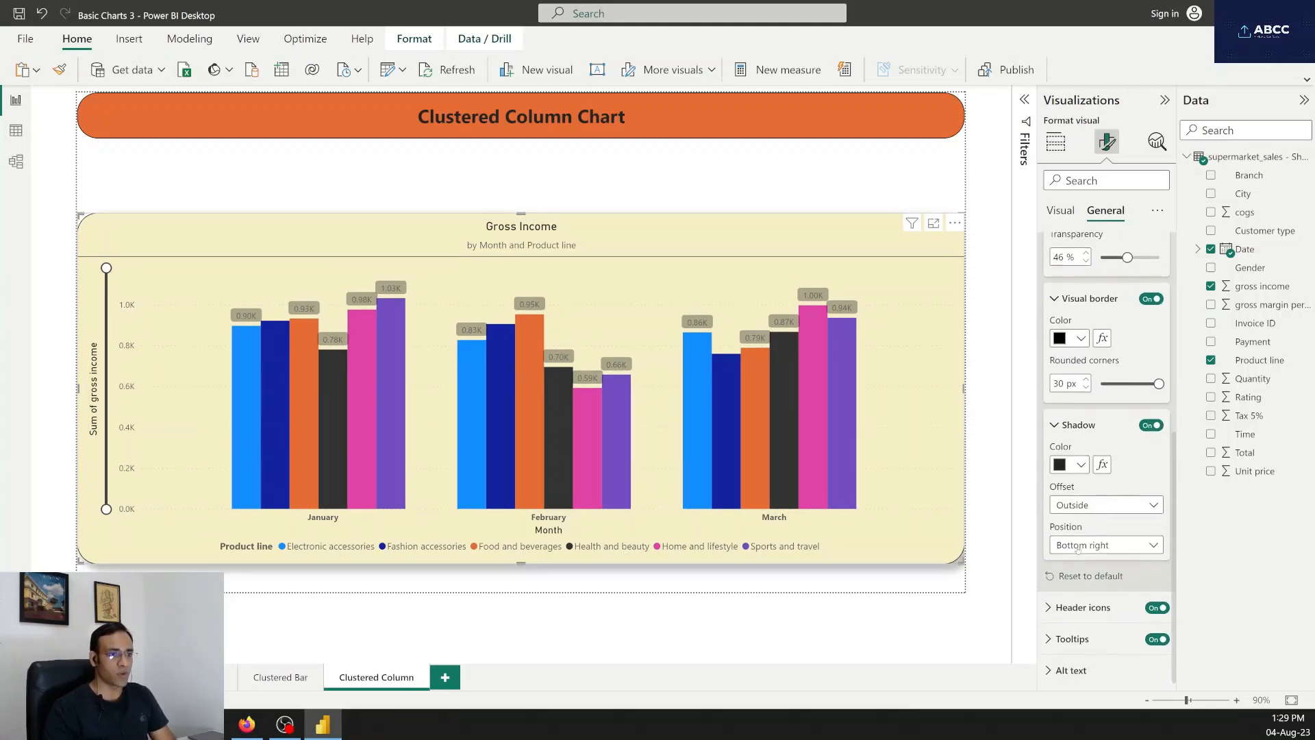
- Deselect the chart, view the stacked column chart page for comparison, and return to the Clustered Column page
{"action": "left_click", "coordinate": [869, 583]}
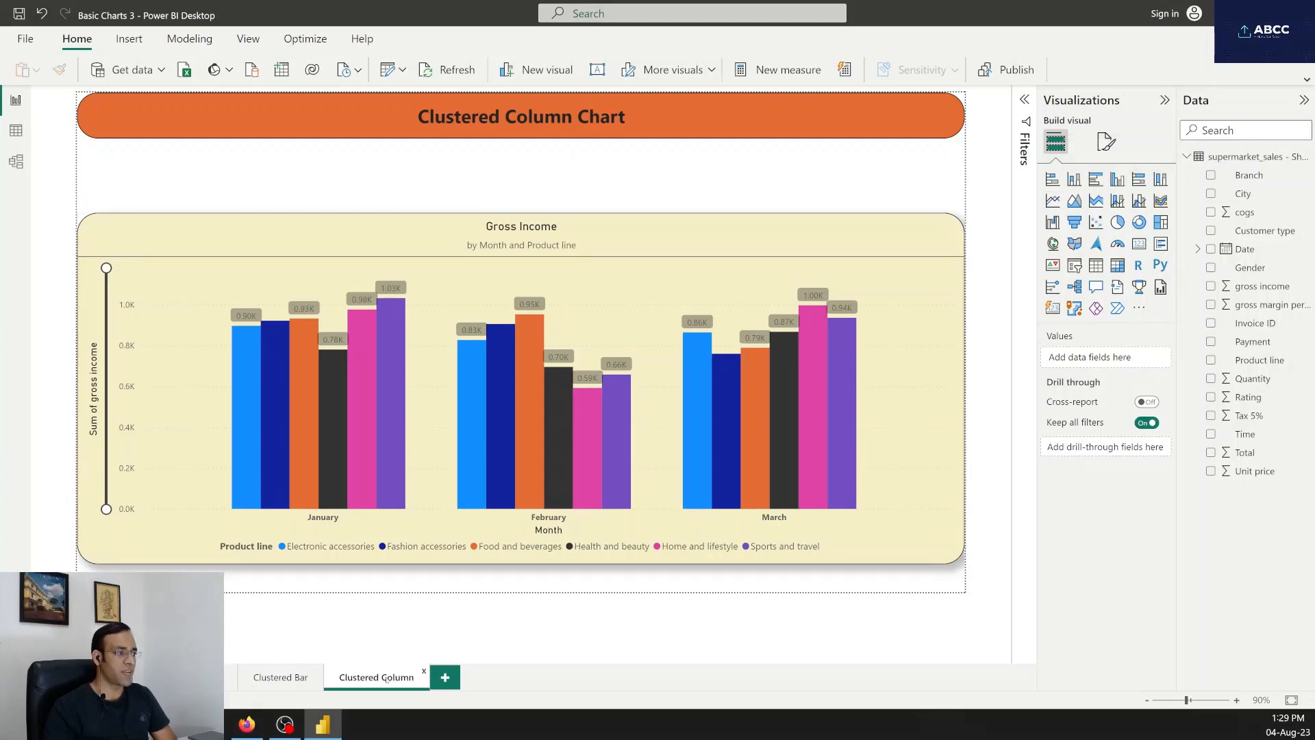
{"action": "left_click", "coordinate": [194, 678]}
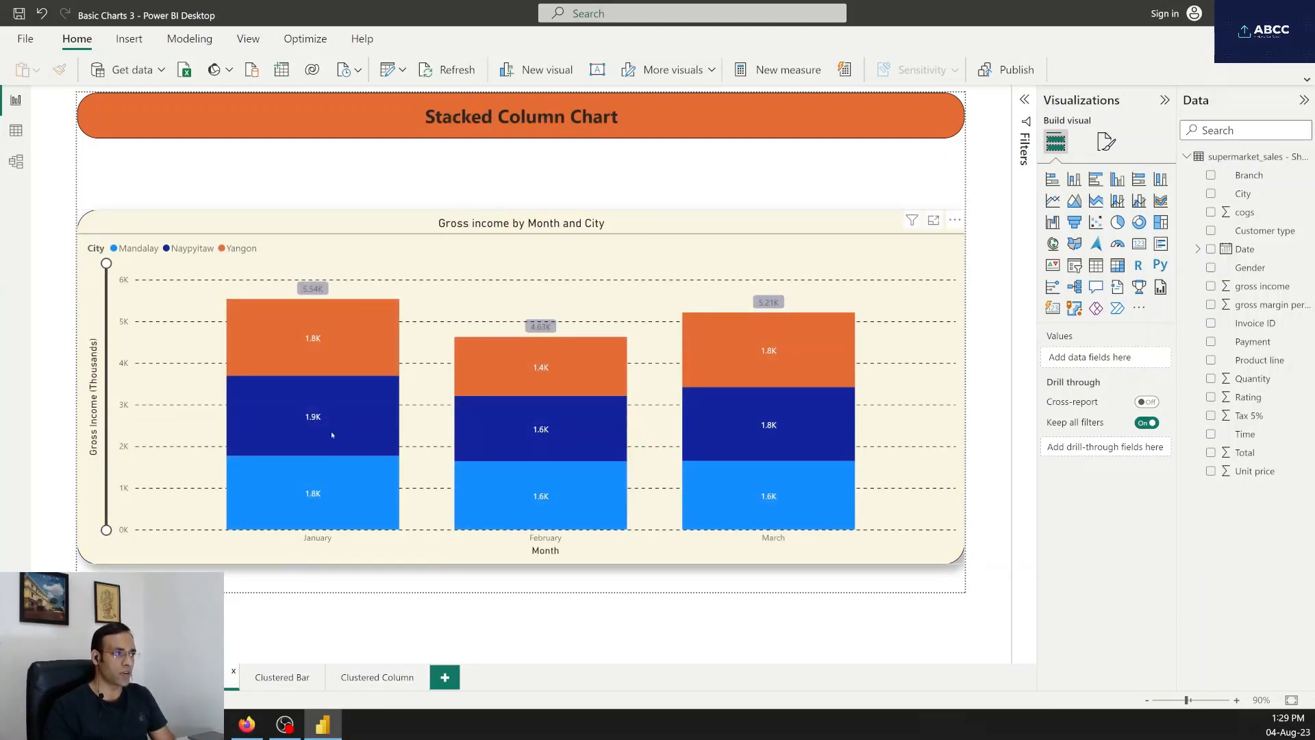
{"action": "left_click", "coordinate": [390, 678]}
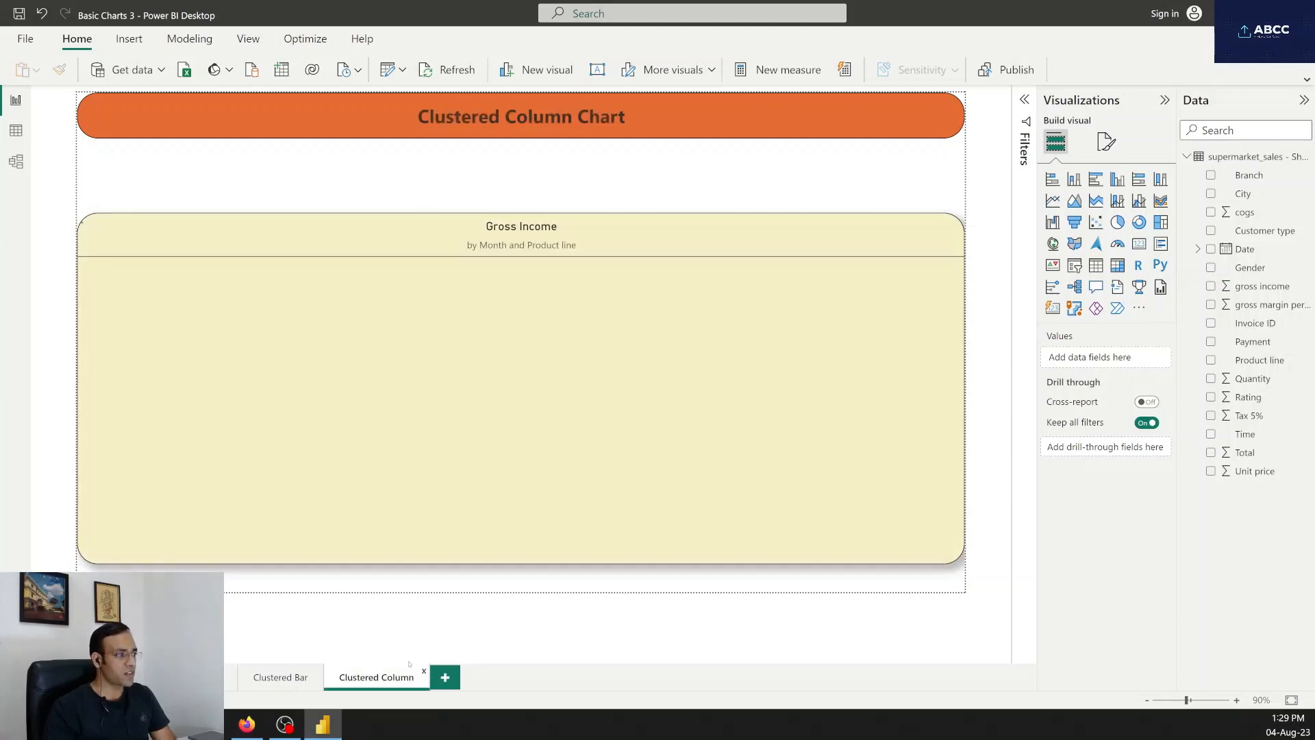